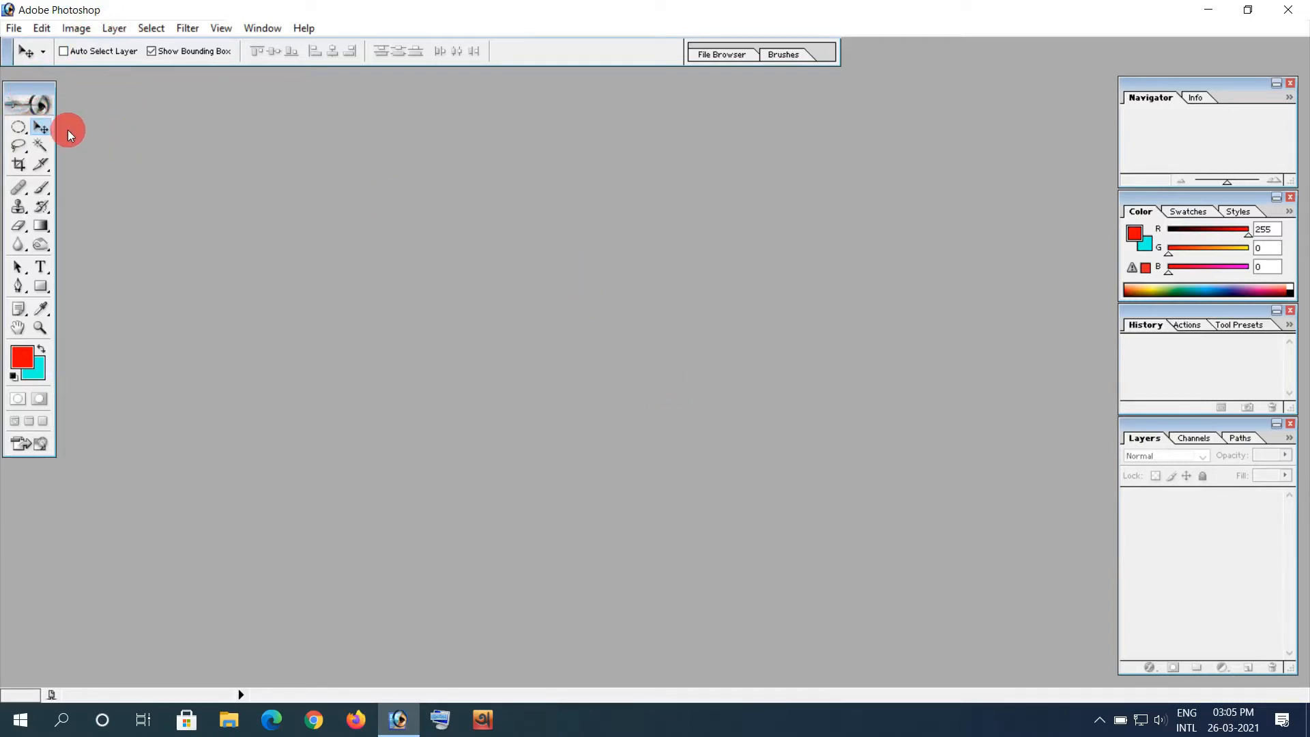
left_click_drag(146, 125, 158, 140)
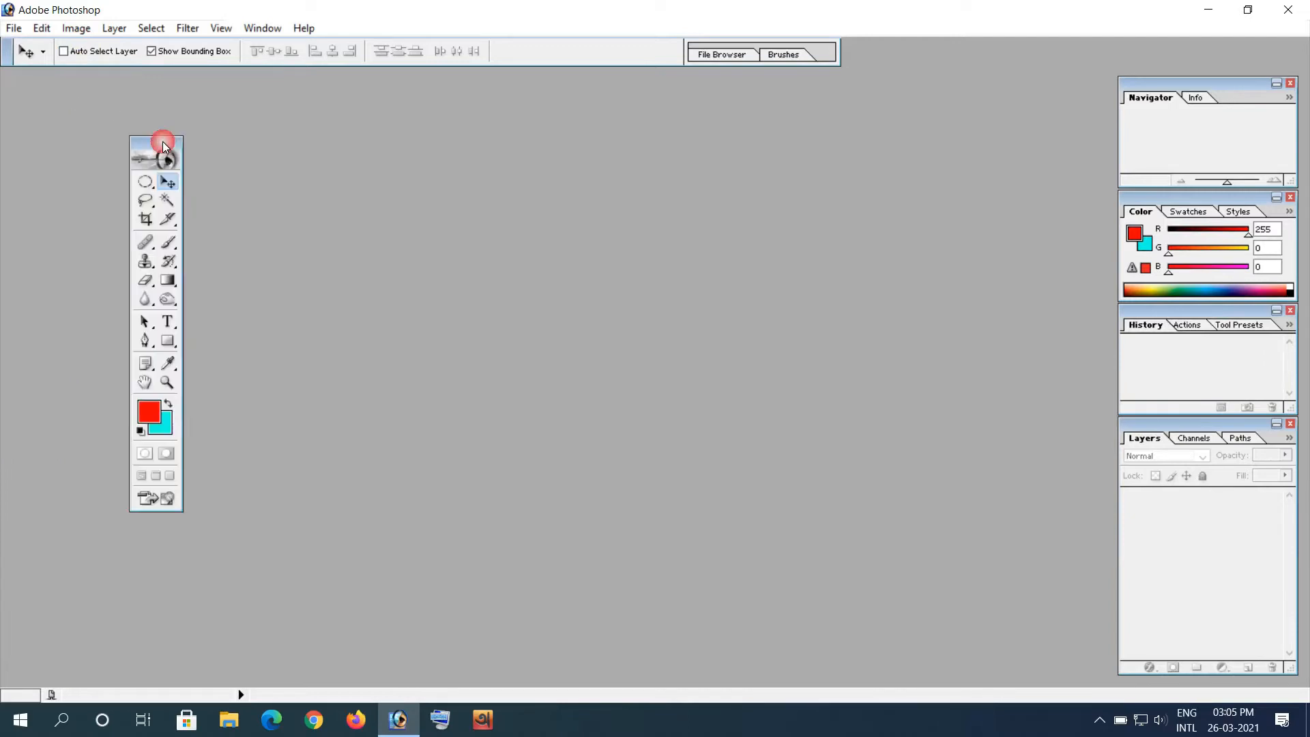
left_click_drag(36, 108, 29, 91)
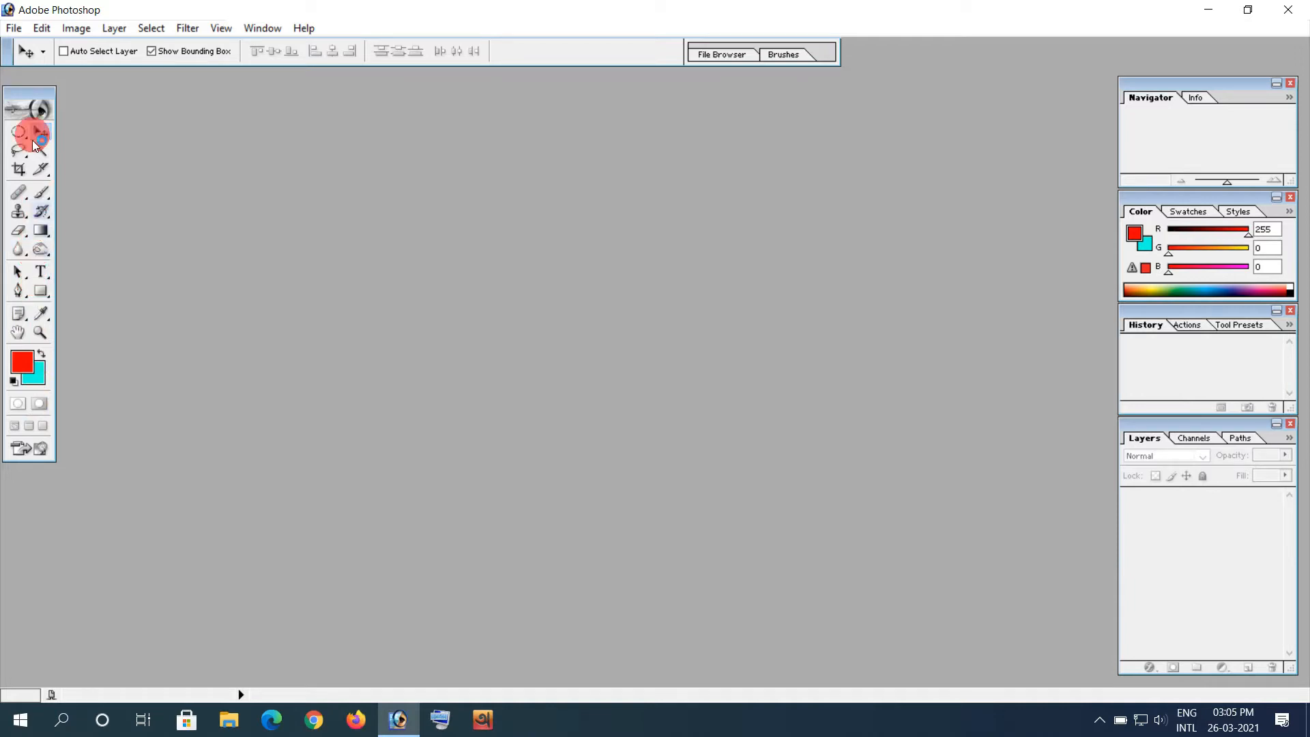
- Create a new white RGB document with the 1920 x 1080 HDTV 1080i preset at 72 pixels/inch
left_click(10, 30)
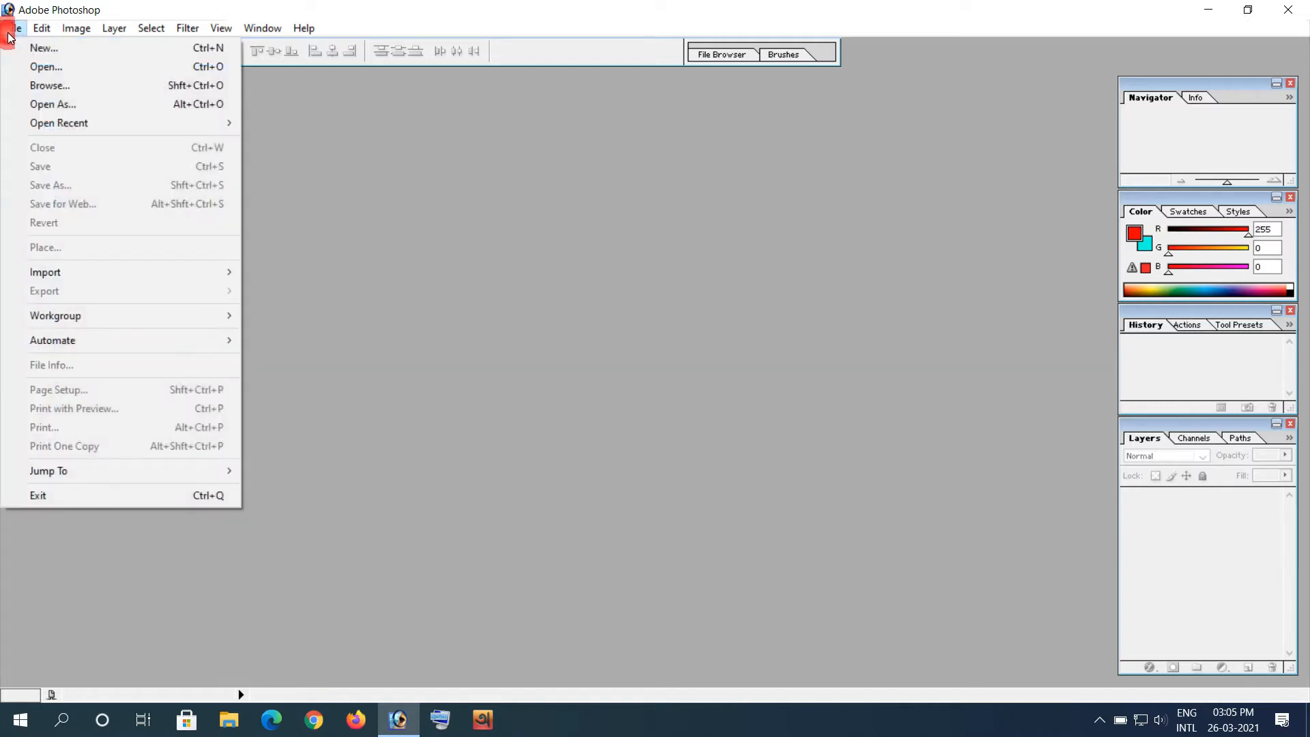
left_click(27, 50)
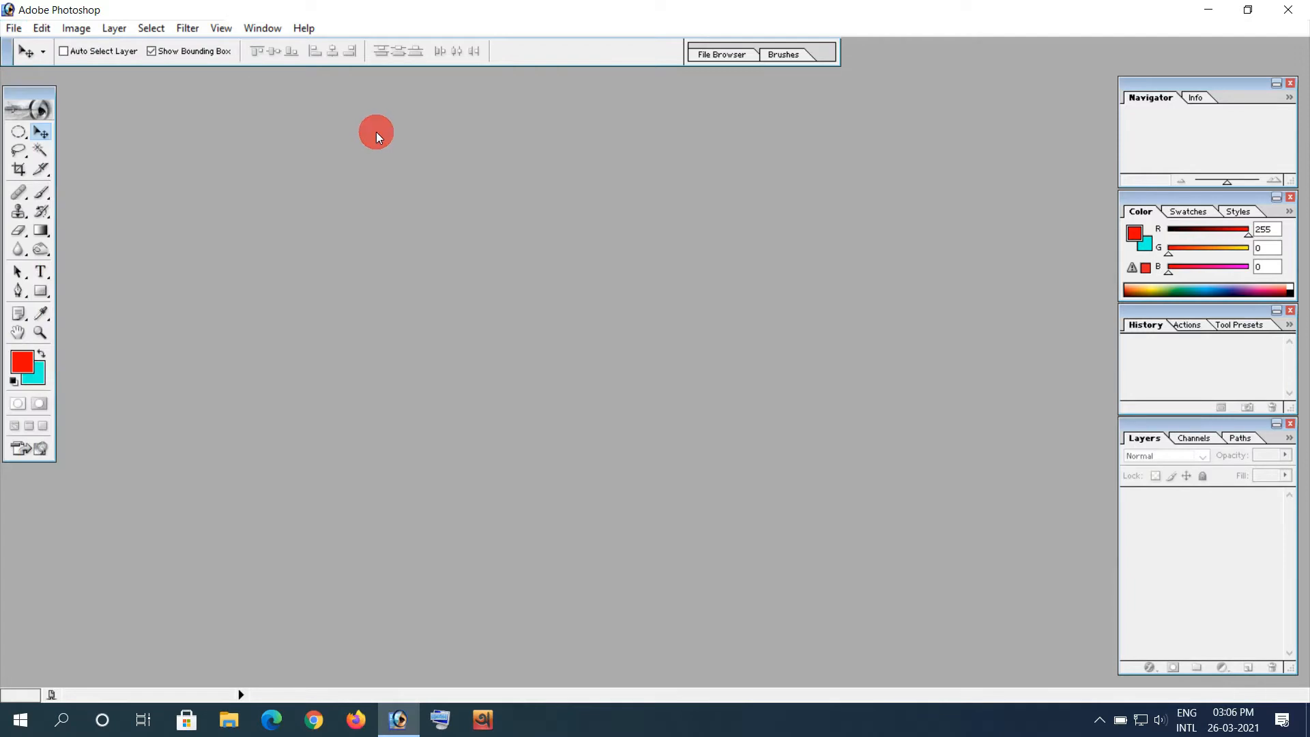
left_click(14, 28)
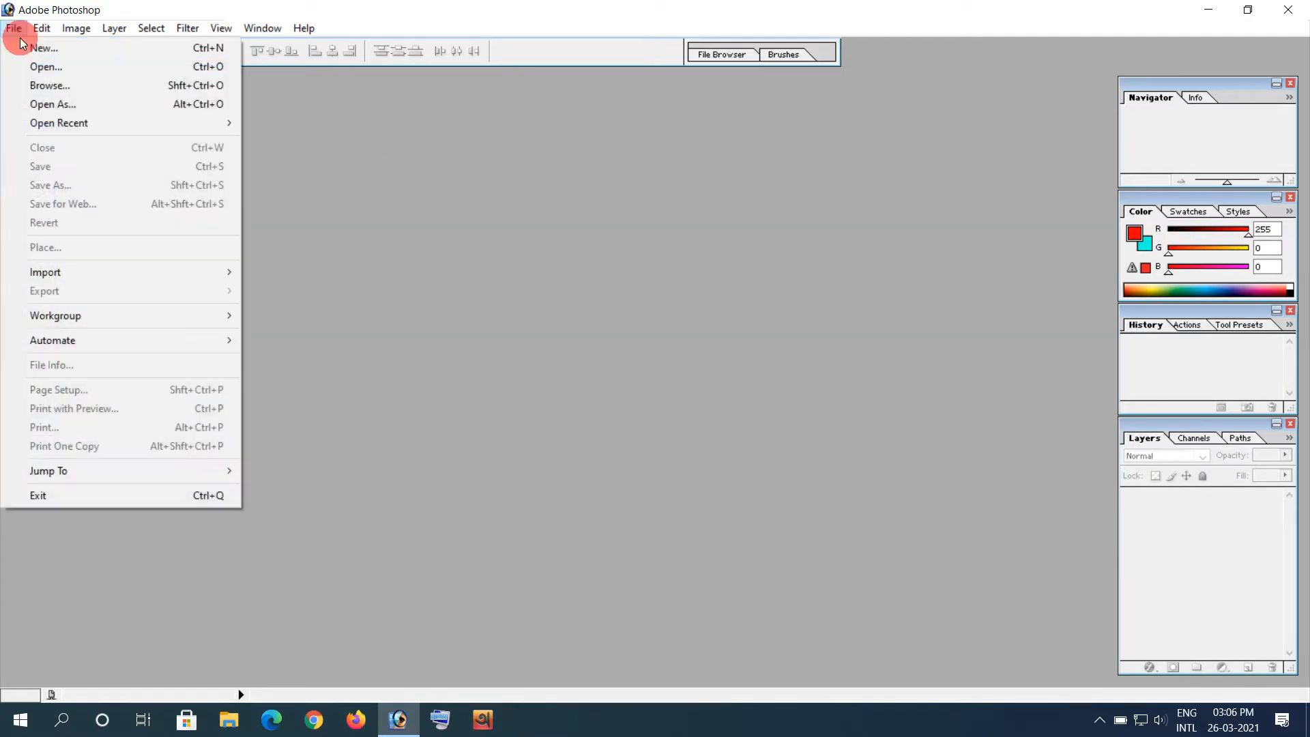
left_click(23, 45)
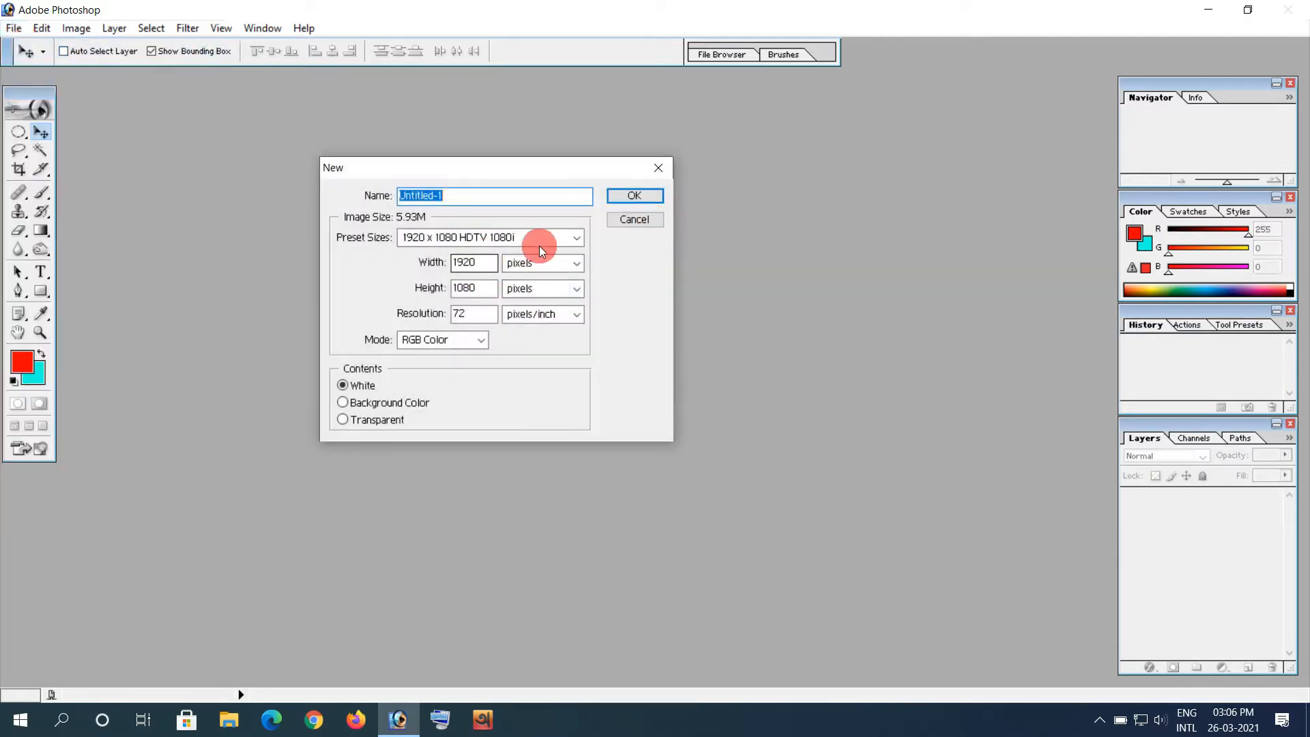
left_click(578, 239)
left_click(579, 240)
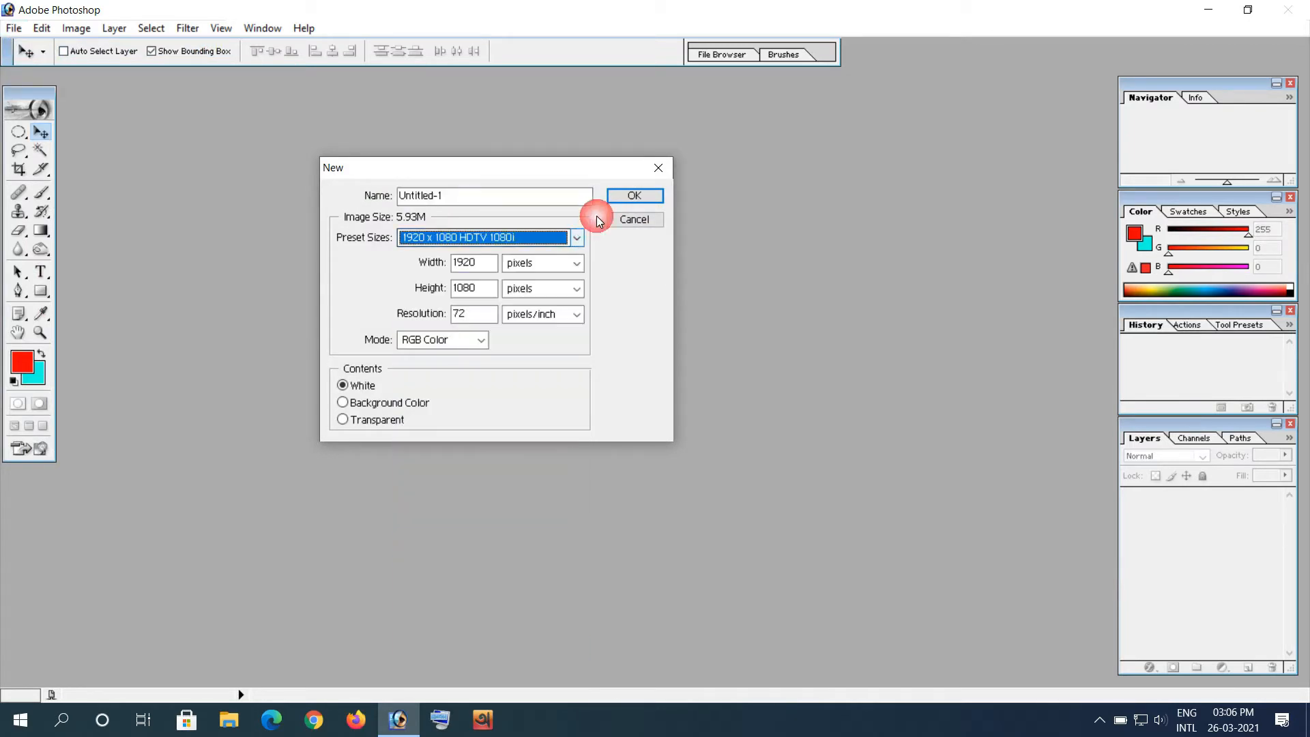
left_click(524, 199)
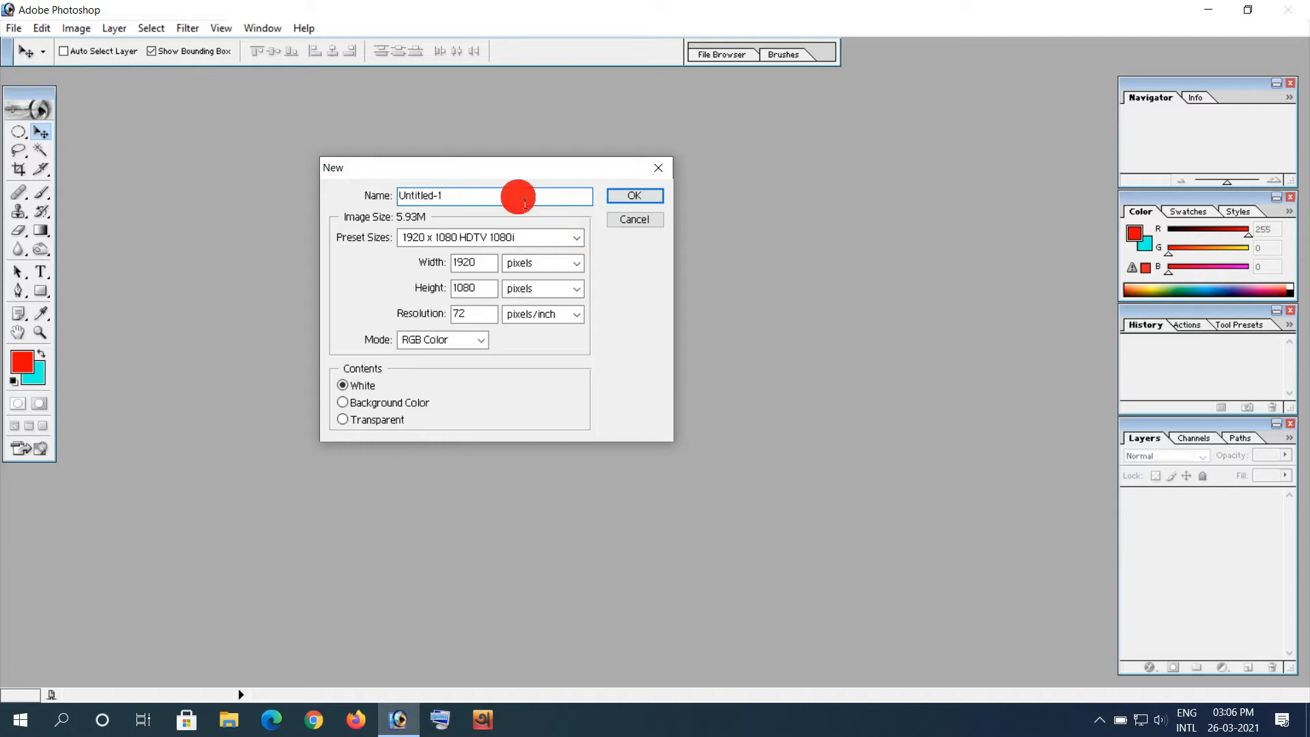
left_click(645, 197)
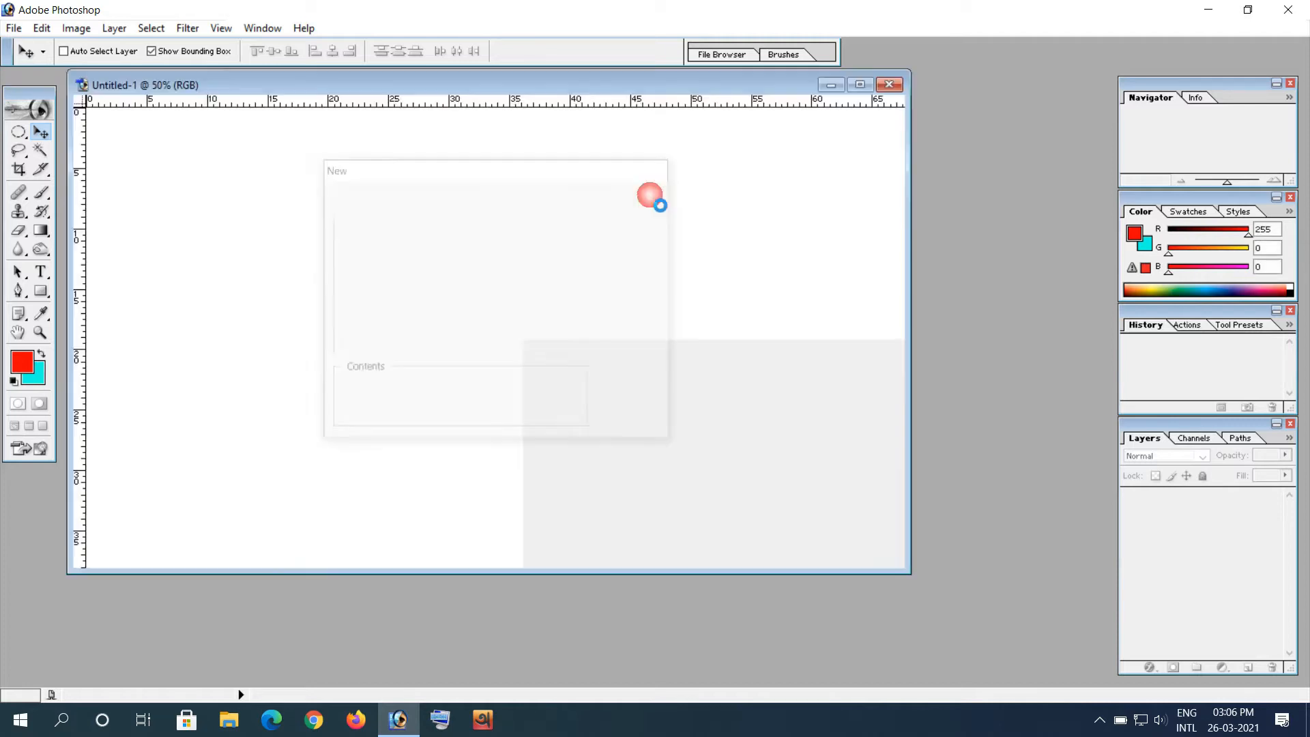
left_click_drag(375, 86, 444, 112)
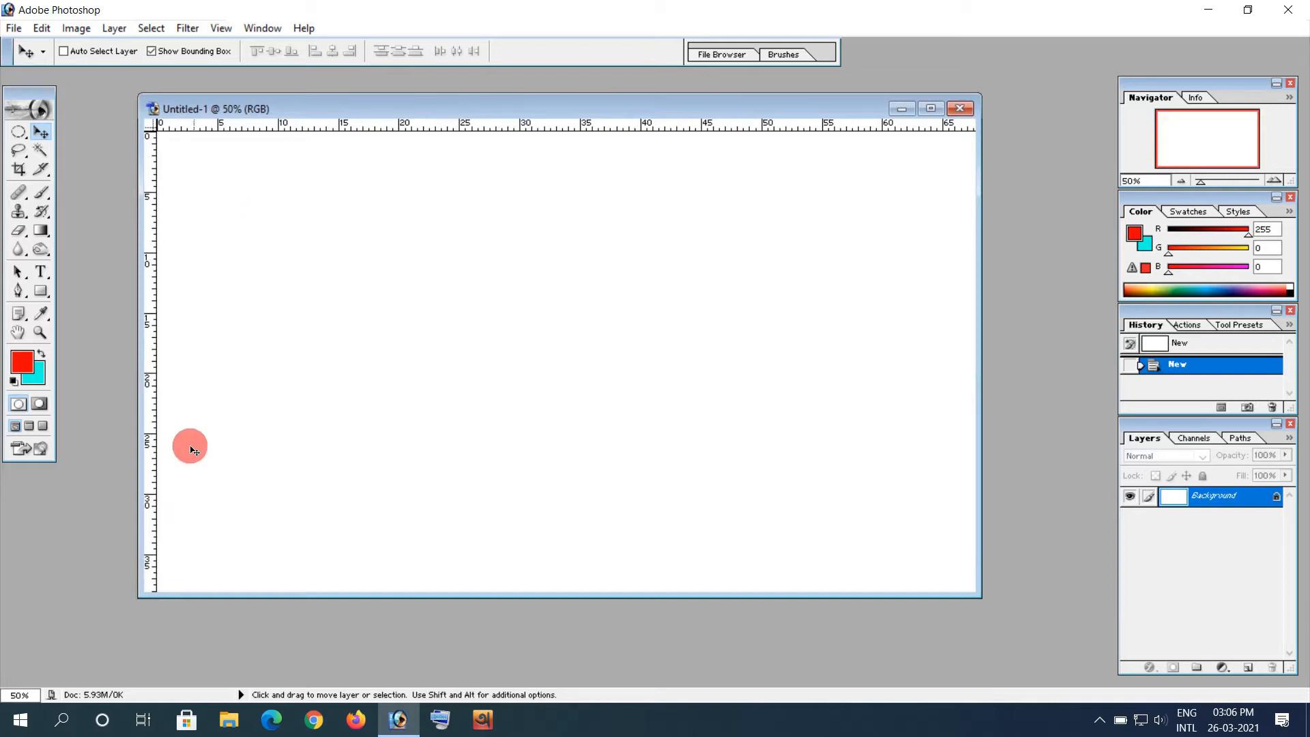
left_click(18, 134)
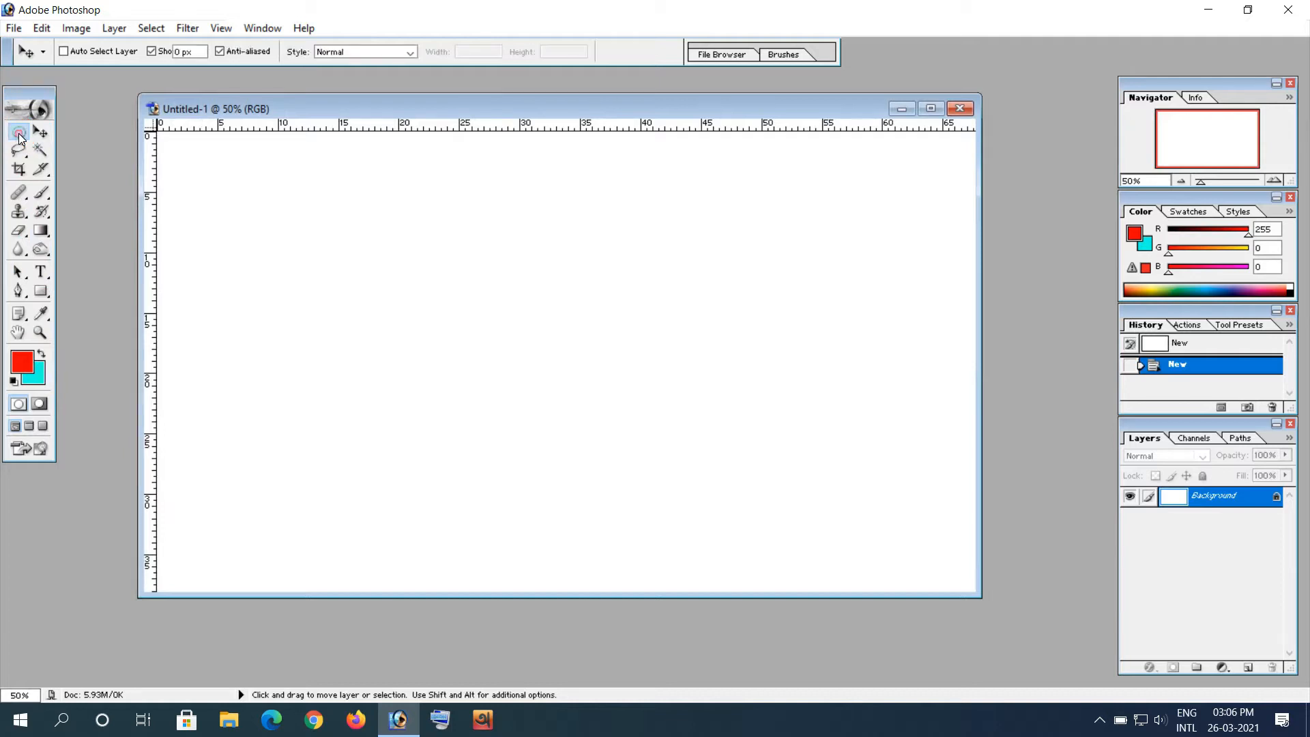
double_click(99, 232)
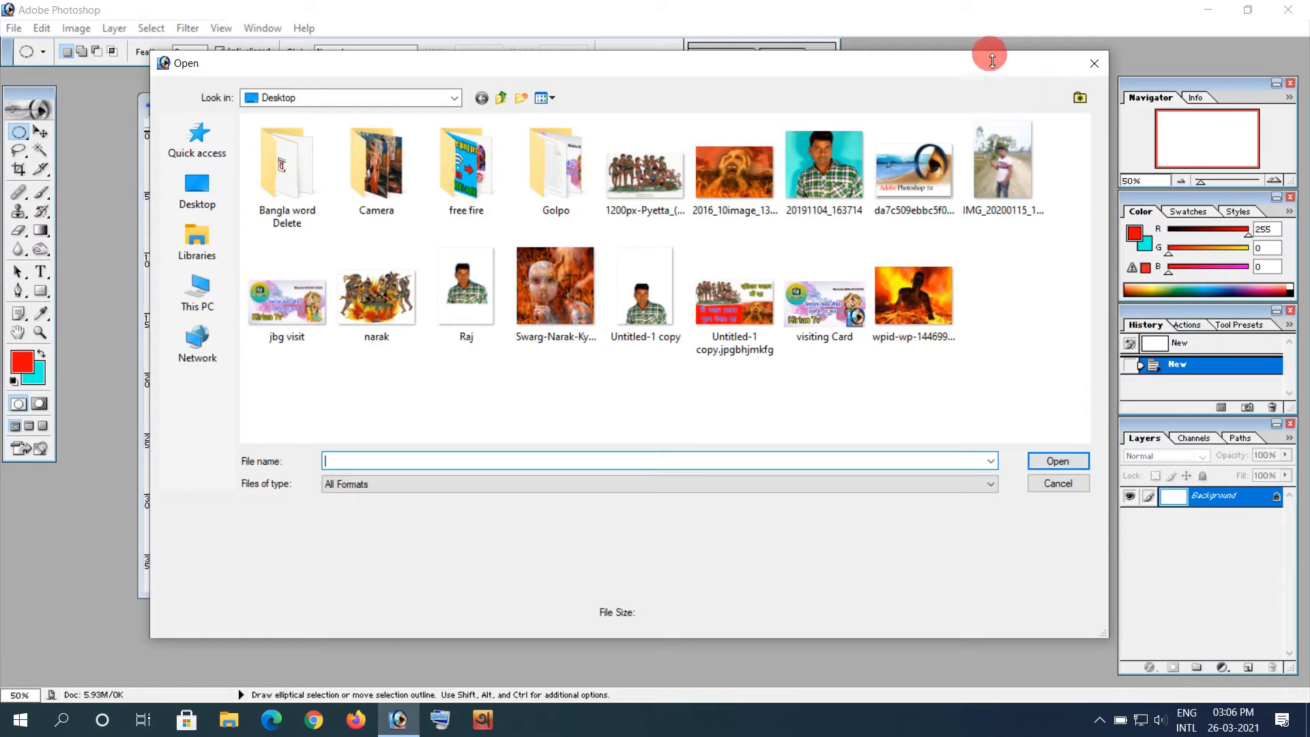
left_click(1094, 63)
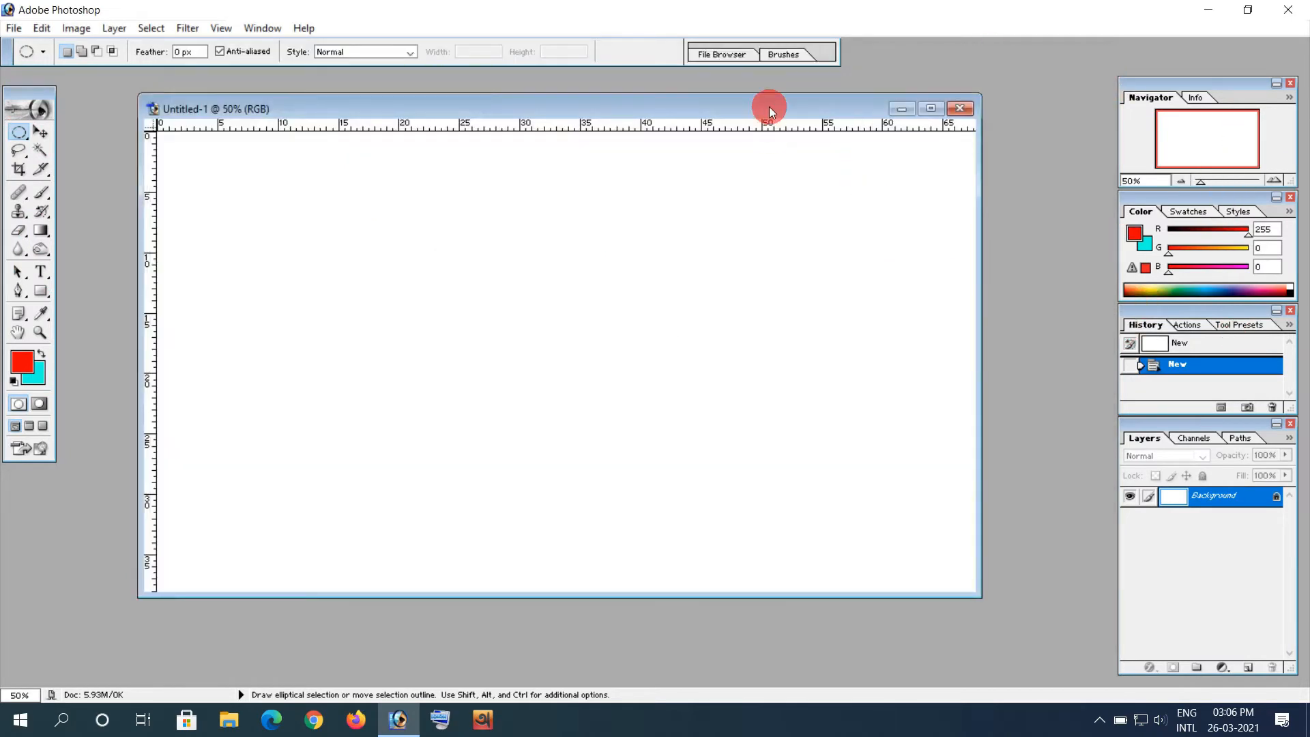
left_click_drag(769, 107, 710, 113)
double_click(1033, 215)
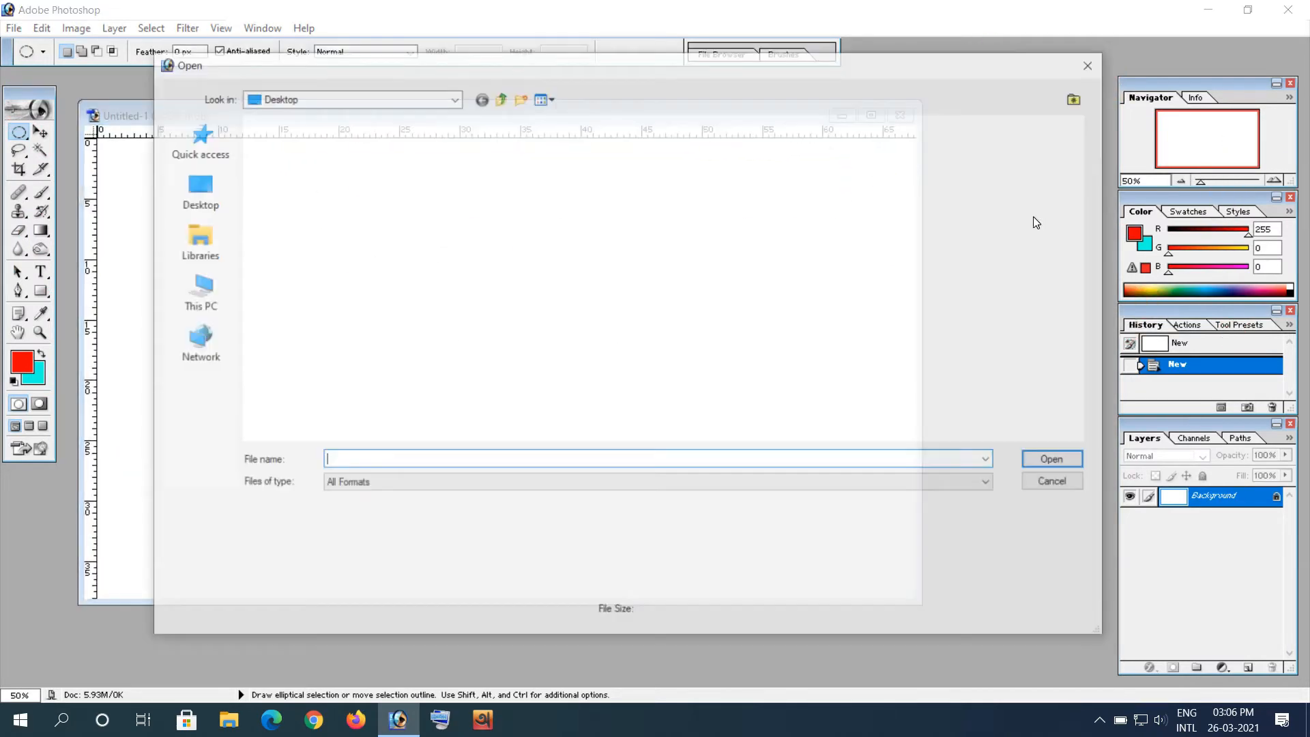
left_click(1088, 65)
- Open the photos 20191104_163714 and IMG_20200115_164023 together from the Desktop
left_click(14, 29)
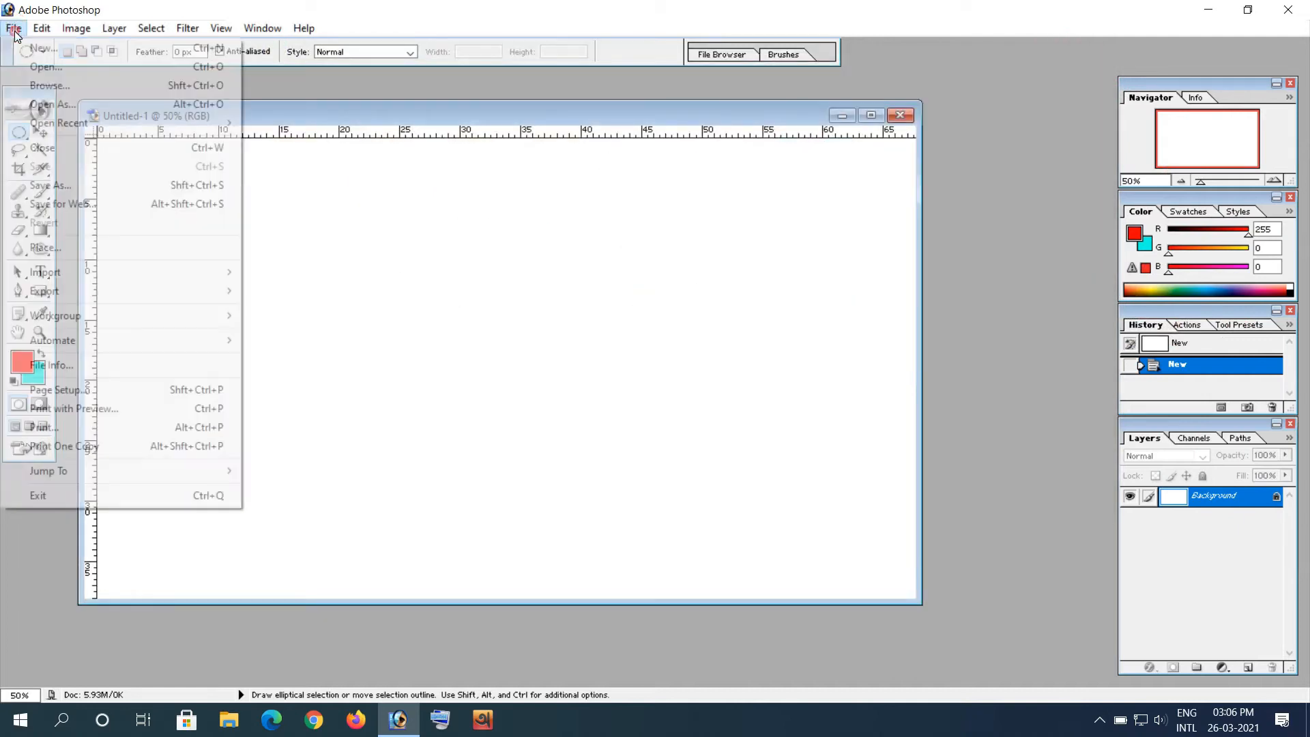
left_click(42, 66)
left_click(192, 209)
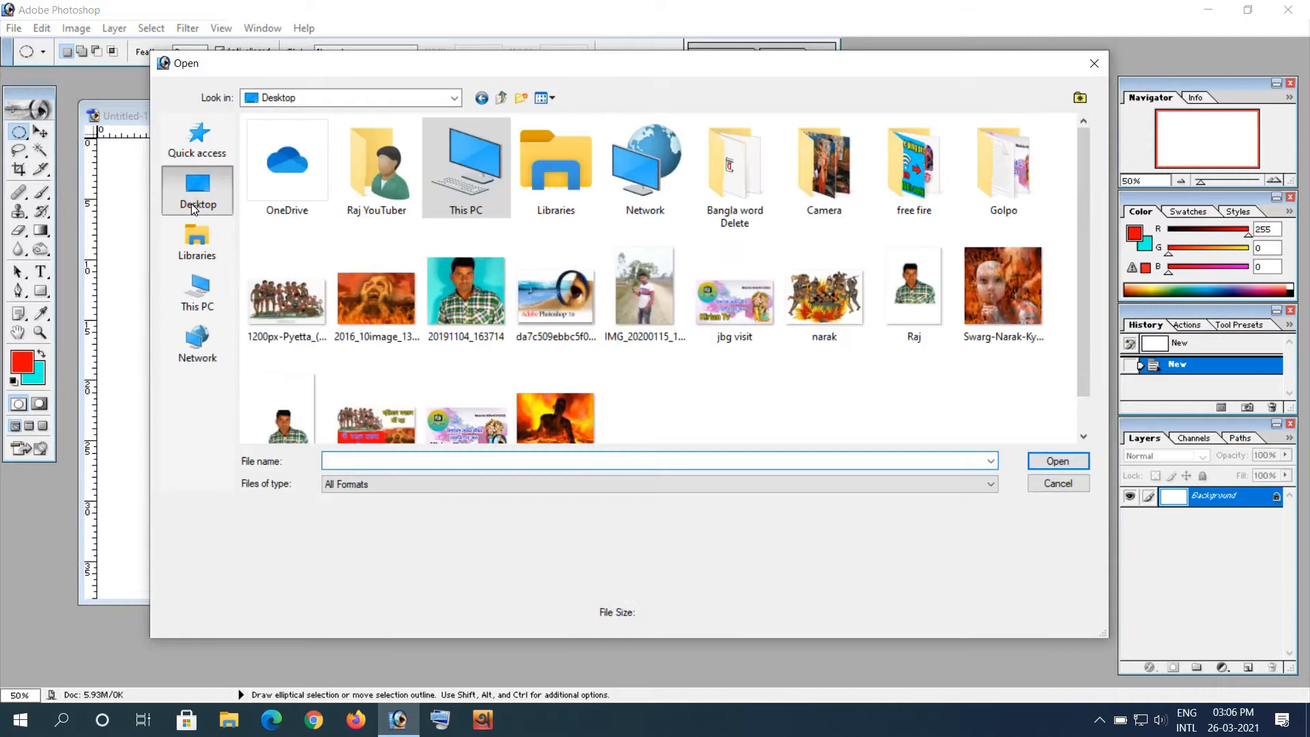
left_click(462, 296)
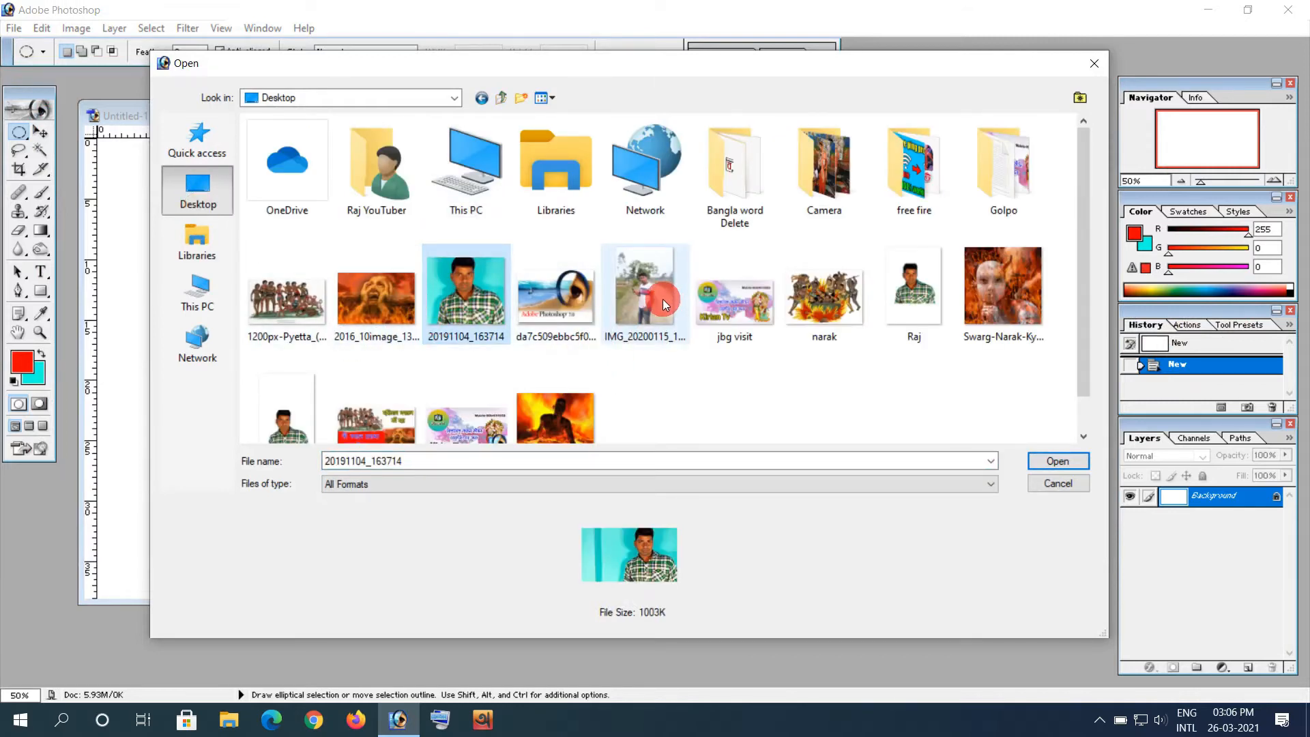
left_click(645, 305, "ctrl")
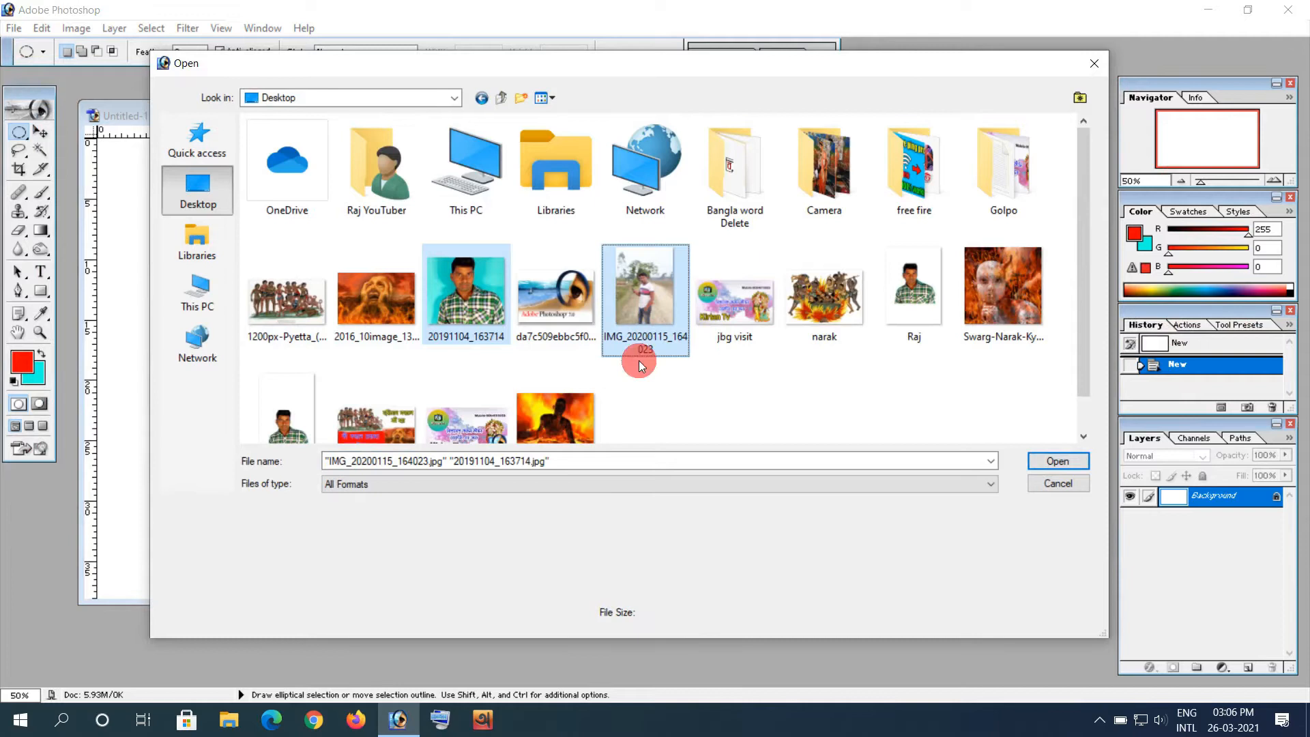
left_click(1056, 460)
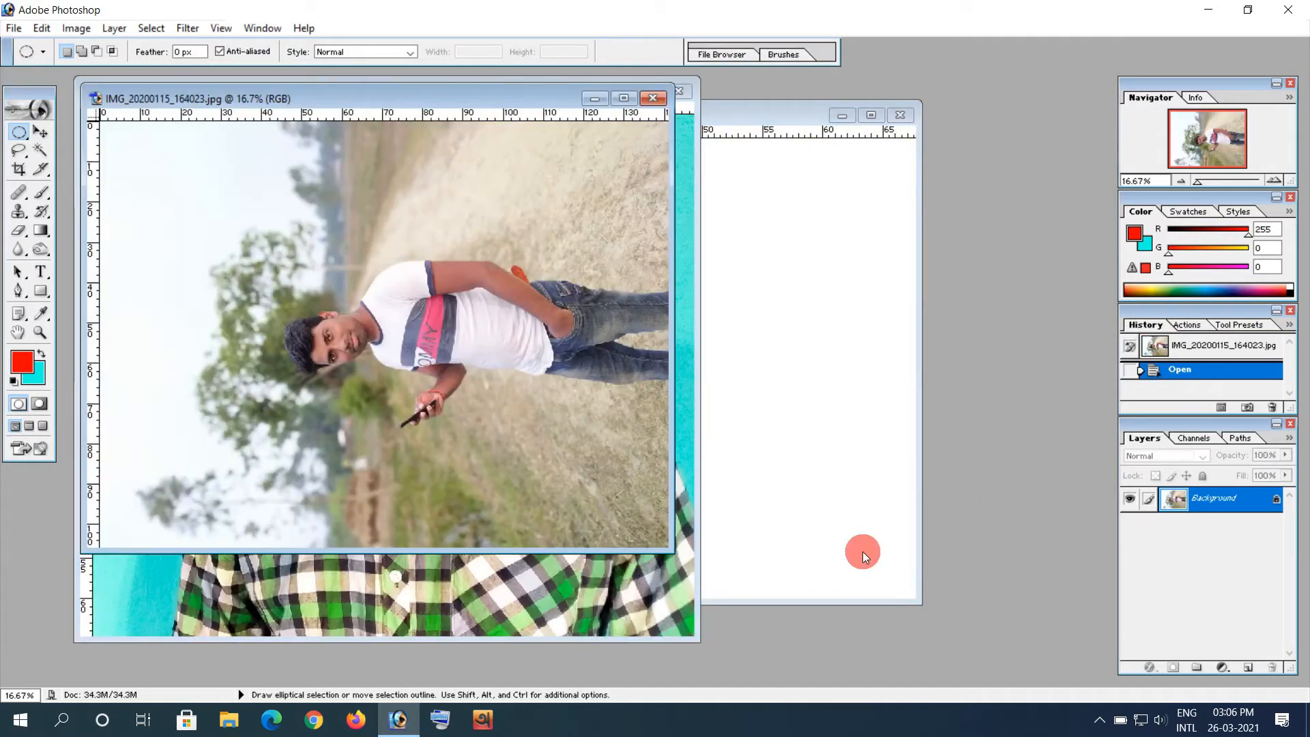
- Spread out the two photo windows and the blank Untitled-1 window so that each can be reached
left_click_drag(437, 100, 729, 124)
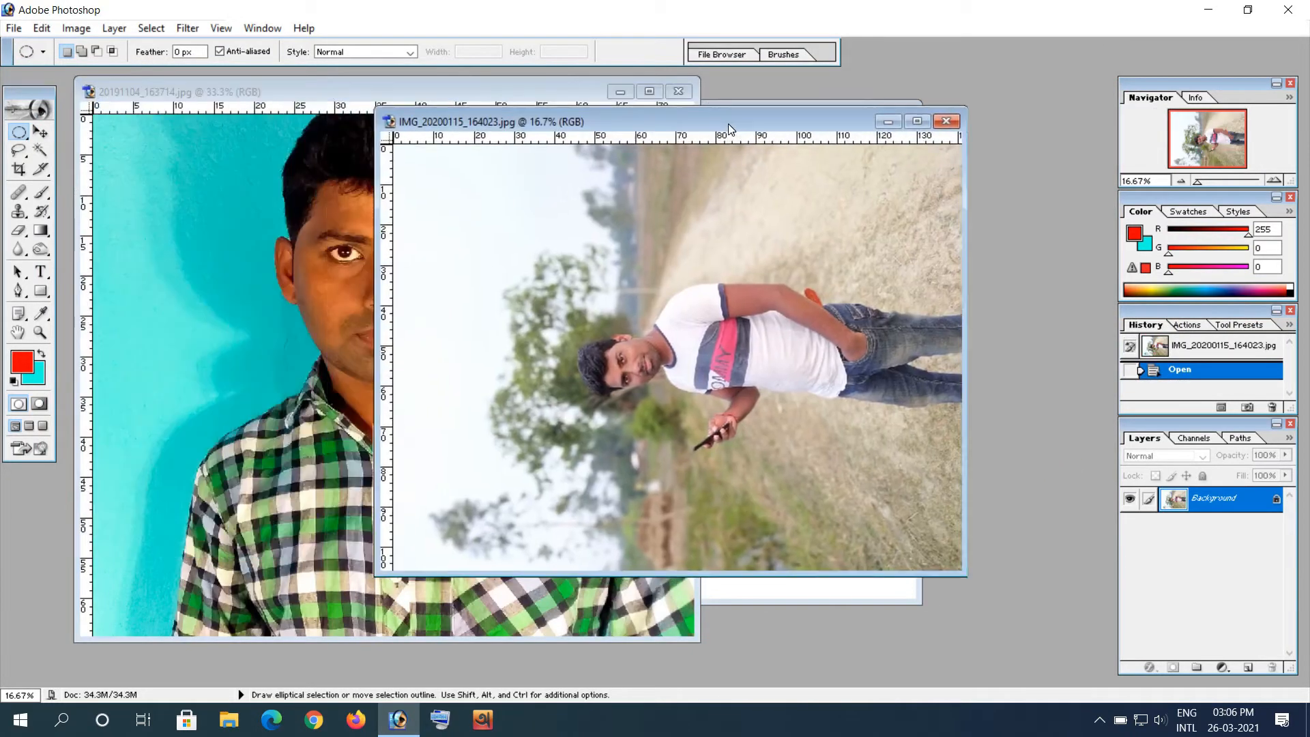
left_click(295, 333)
left_click(374, 84)
left_click(804, 104)
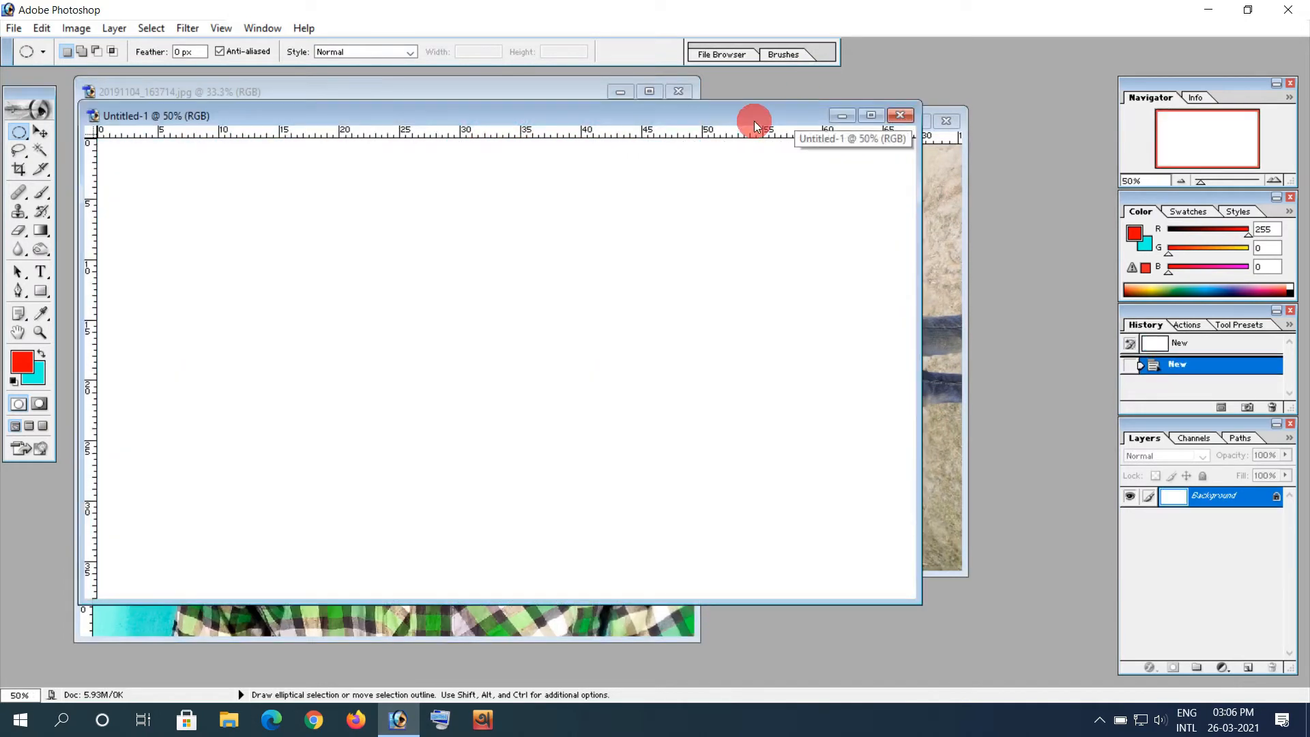
left_click_drag(745, 120, 664, 112)
- Rotate the canvas of IMG_20200115_164023.jpg 90° clockwise
left_click(75, 29)
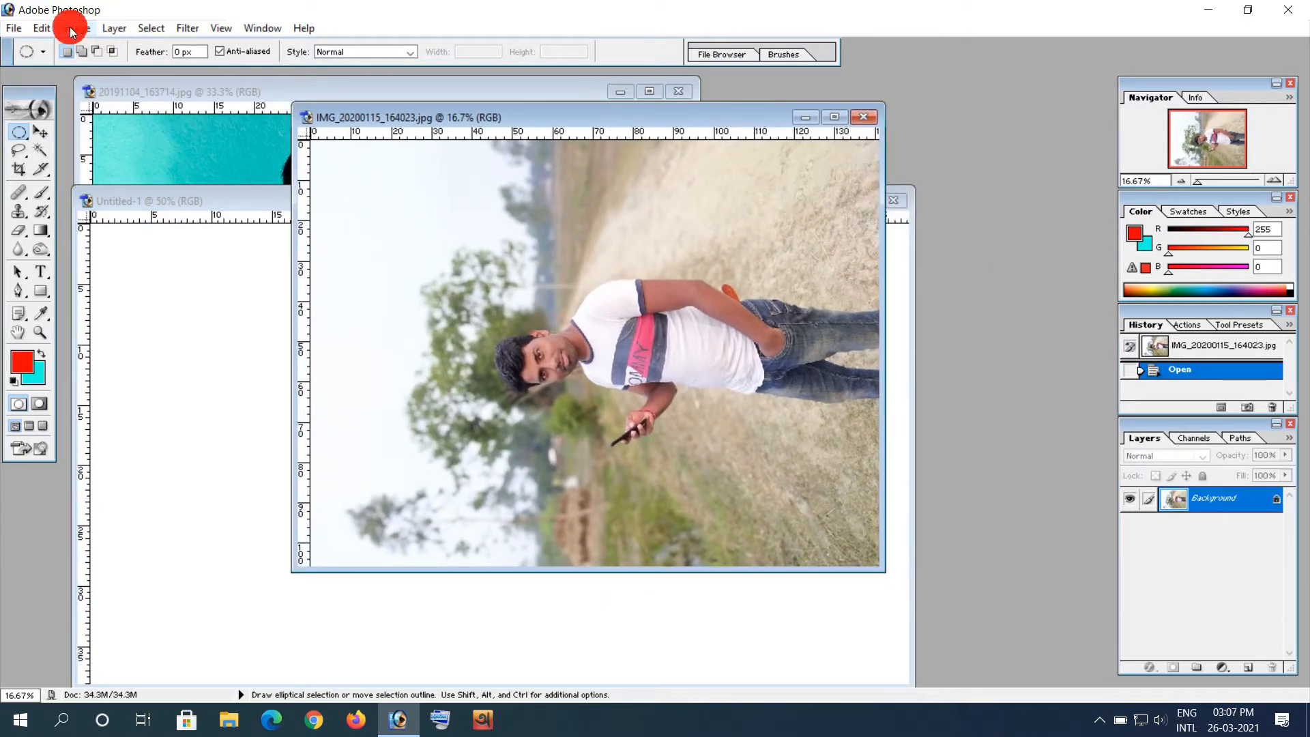
left_click(74, 30)
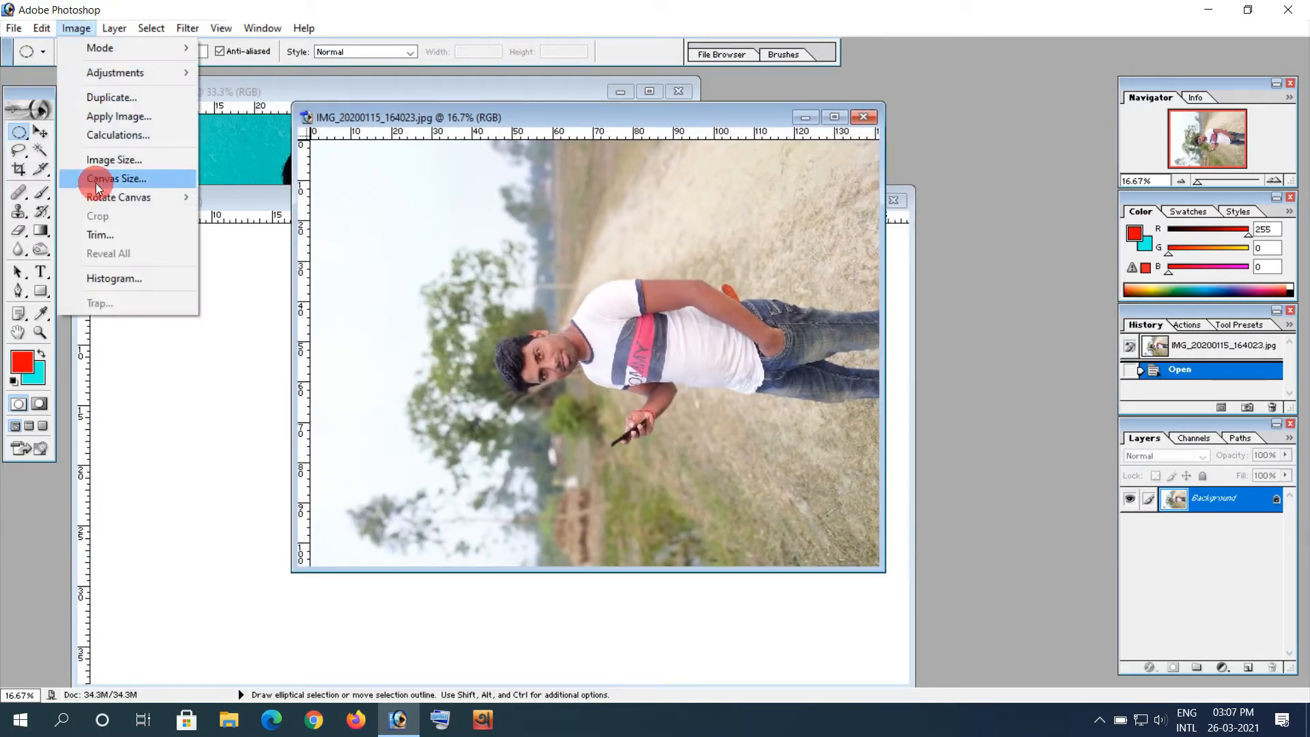
mouse_move(105, 201)
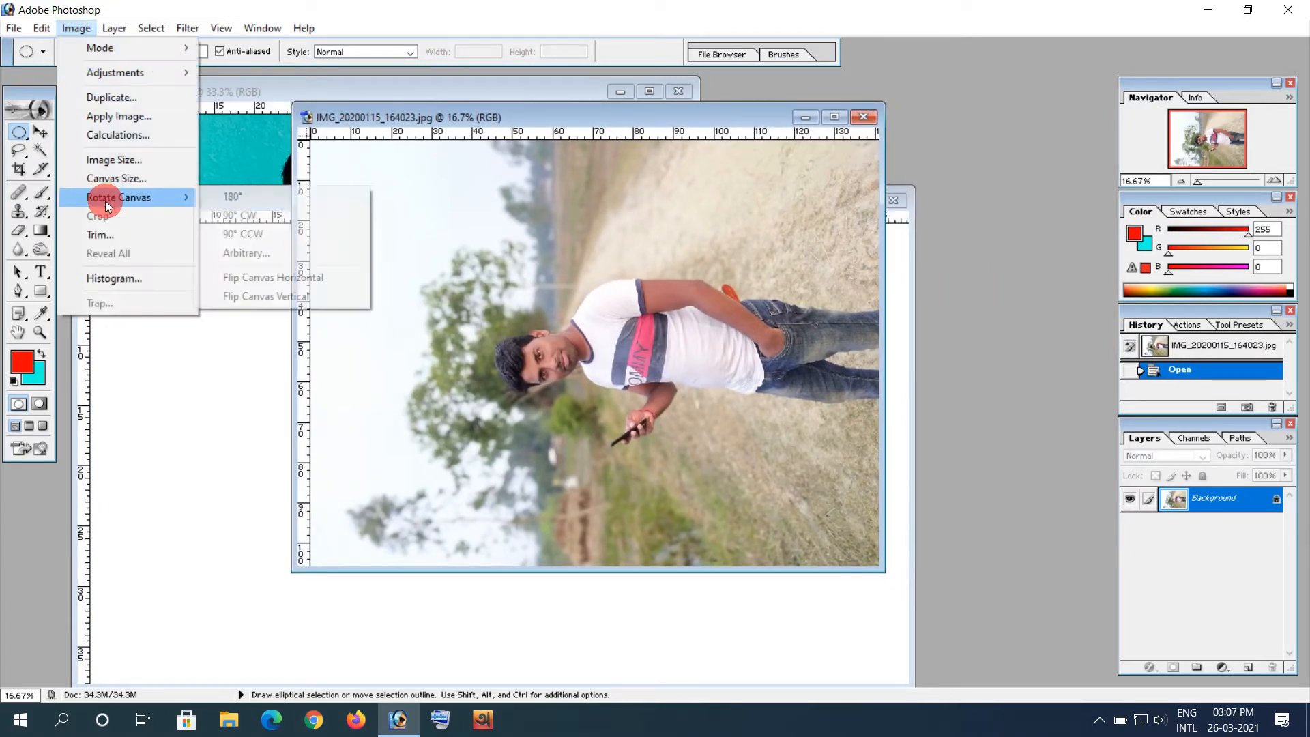
left_click(284, 216)
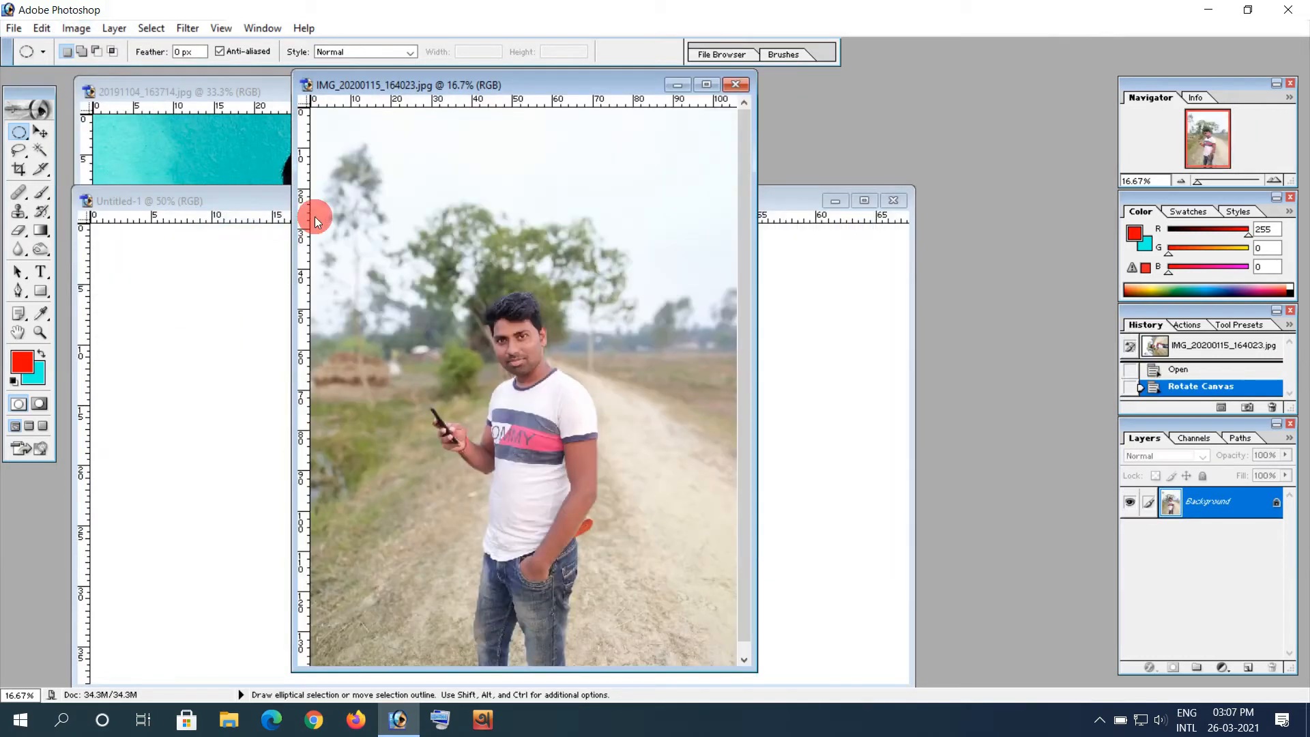
- Move the rotated photo's window clear of the others and bring the 20191104_163714.jpg window to the front
left_click_drag(523, 91, 911, 105)
left_click(460, 195)
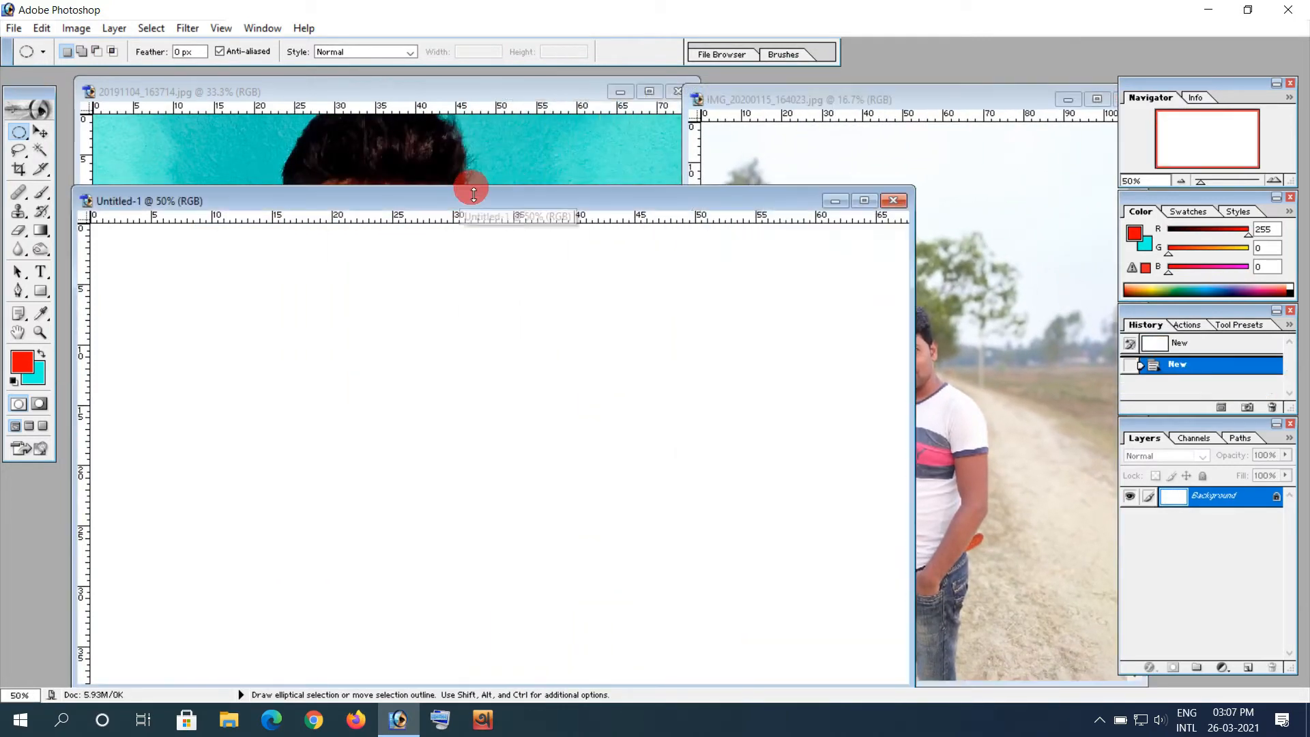
left_click_drag(473, 194, 469, 167)
left_click(506, 92)
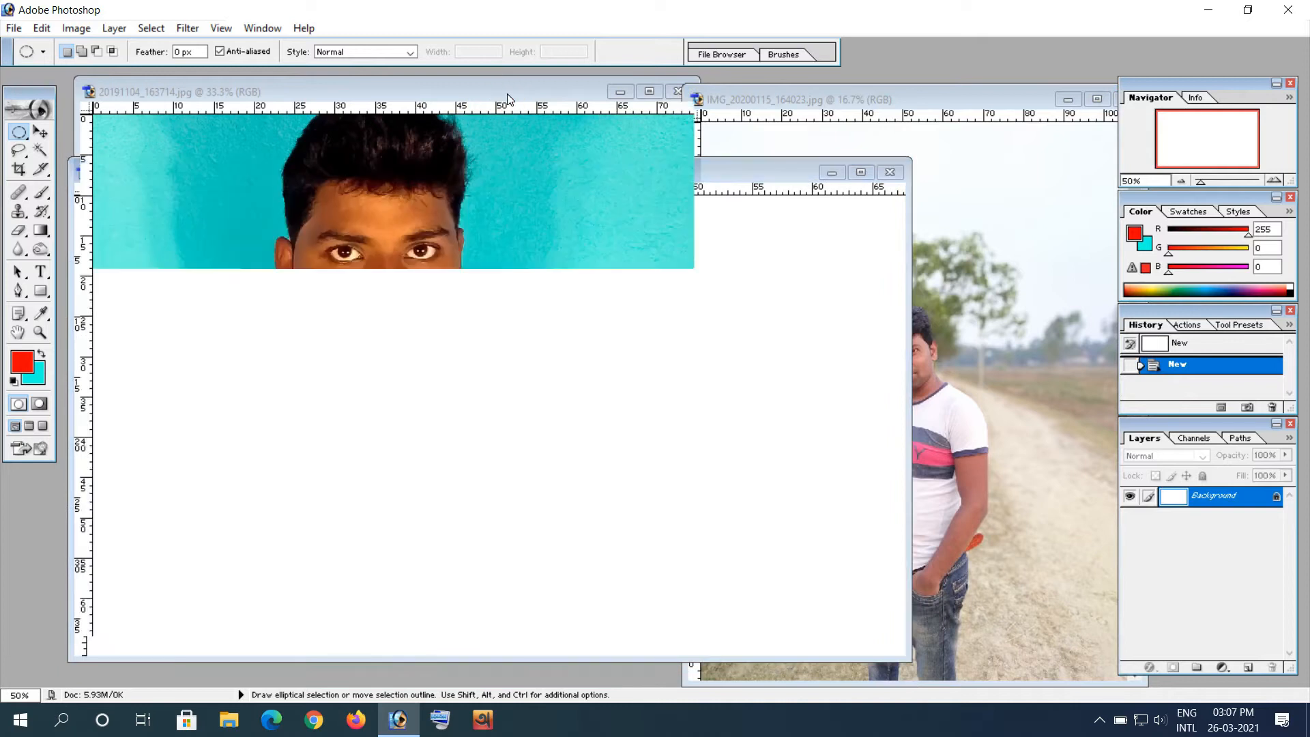
left_click(498, 199)
- Copy the 20191104_163714.jpg portrait into the Untitled-1 document as a new layer with the Move tool
left_click(44, 137)
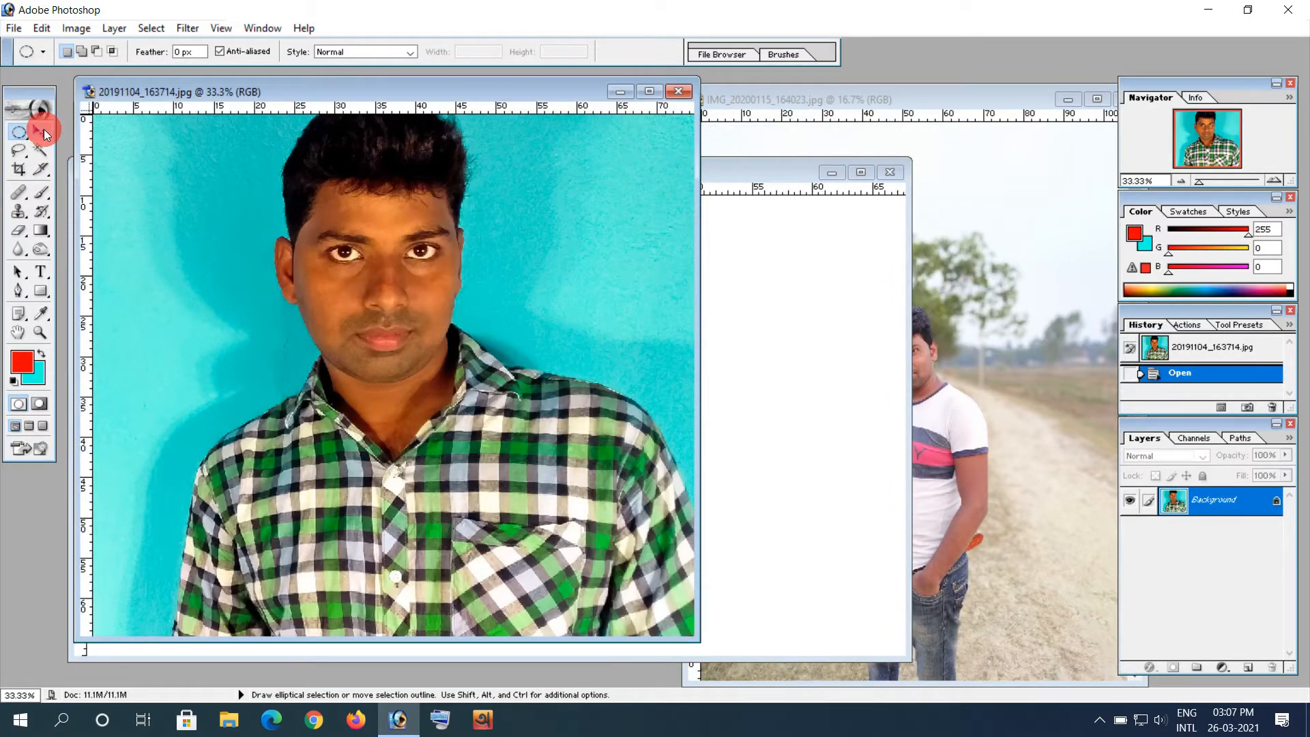
left_click(42, 131)
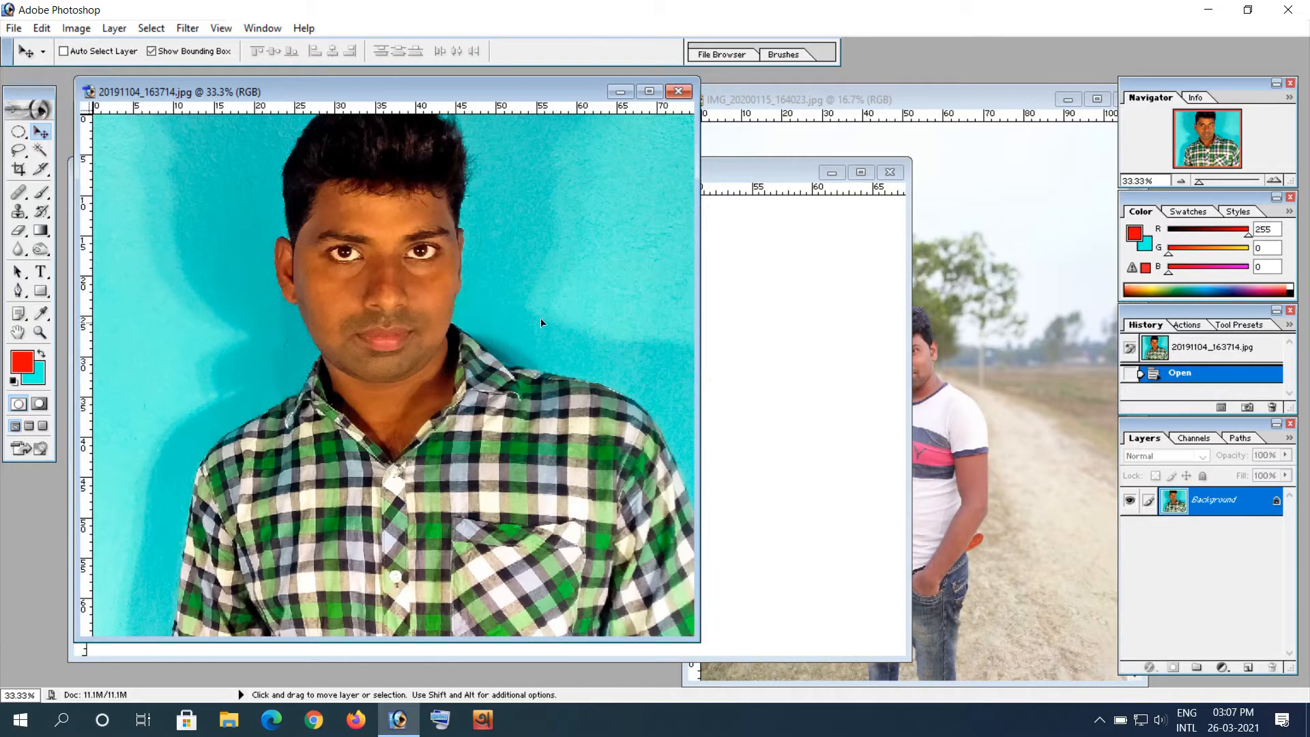
left_click(453, 303)
left_click(665, 273)
left_click(466, 292)
left_click(411, 258)
left_click_drag(619, 312, 765, 330)
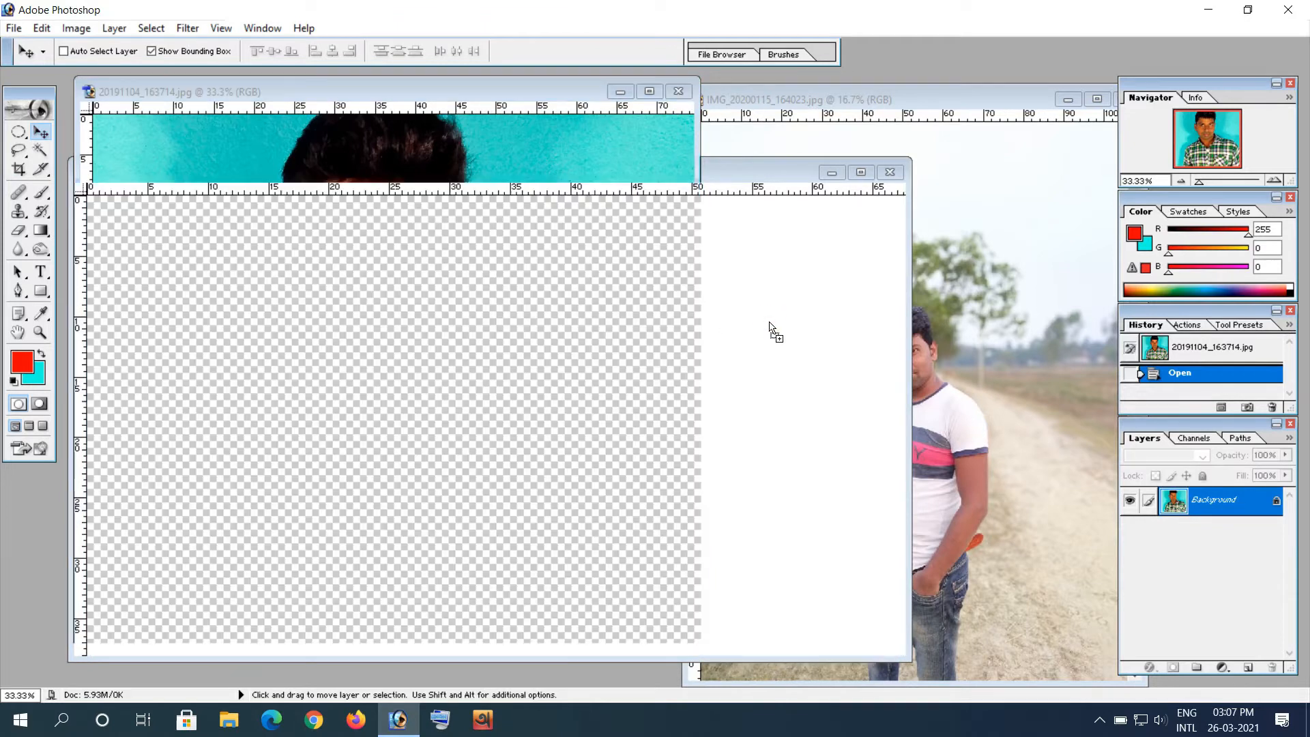
- Reposition the portrait layer in Untitled-1 so a white margin remains above and to the left of it
left_click_drag(561, 347, 461, 341)
left_click_drag(573, 172, 674, 128)
left_click_drag(652, 353, 705, 346)
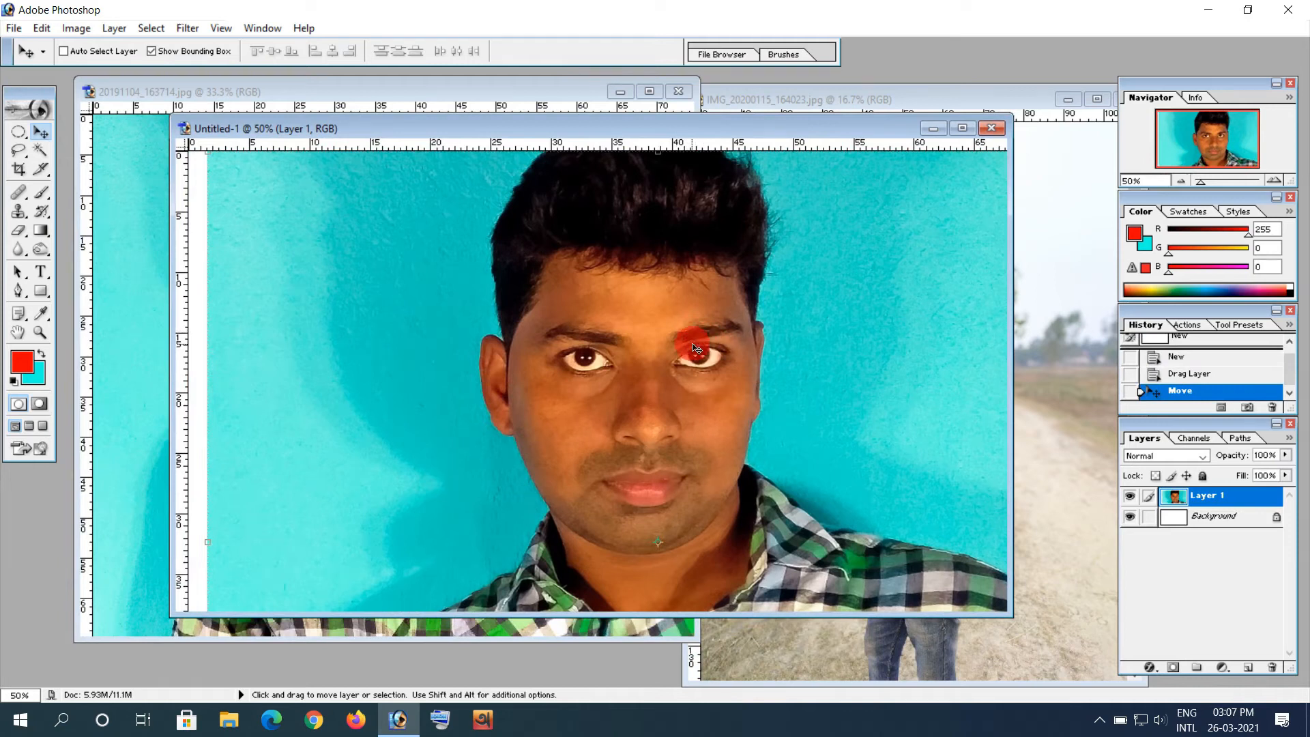
left_click_drag(694, 345, 733, 391)
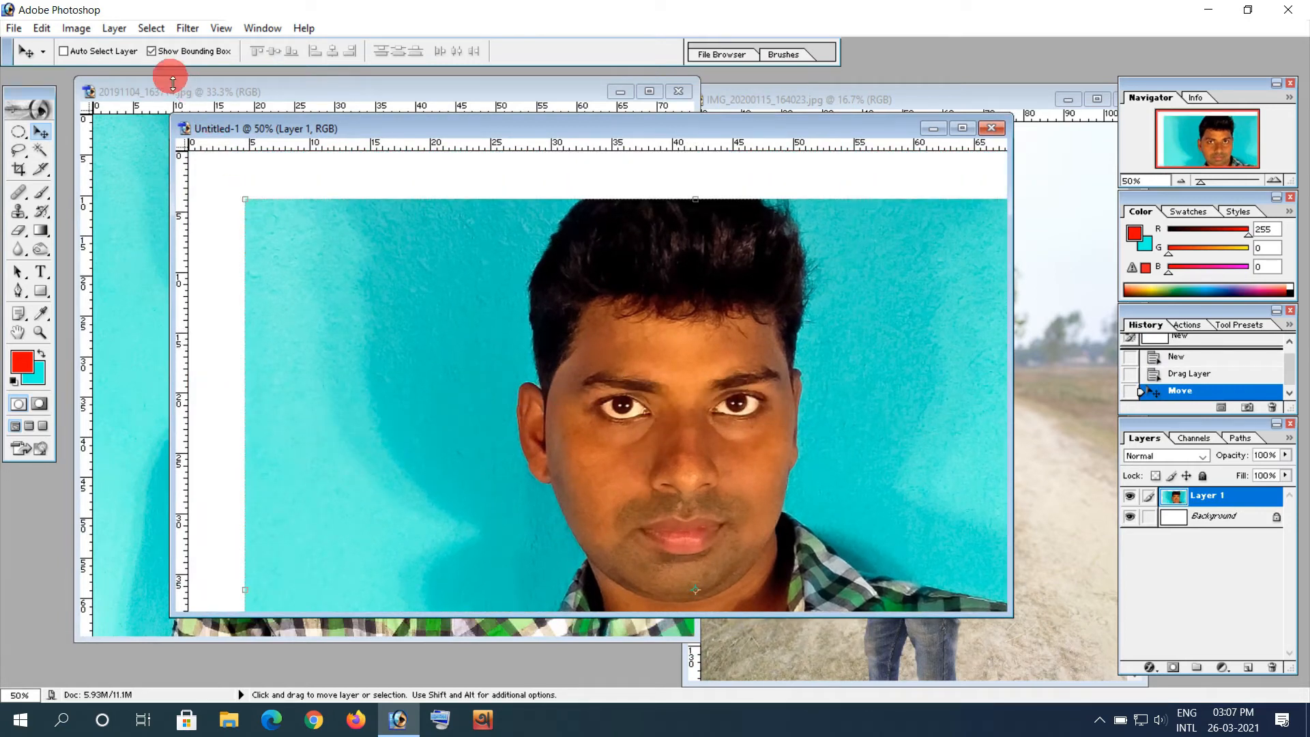
- Turn off Show Bounding Box for the Move tool and shift the portrait layer slightly upward and right
left_click(154, 52)
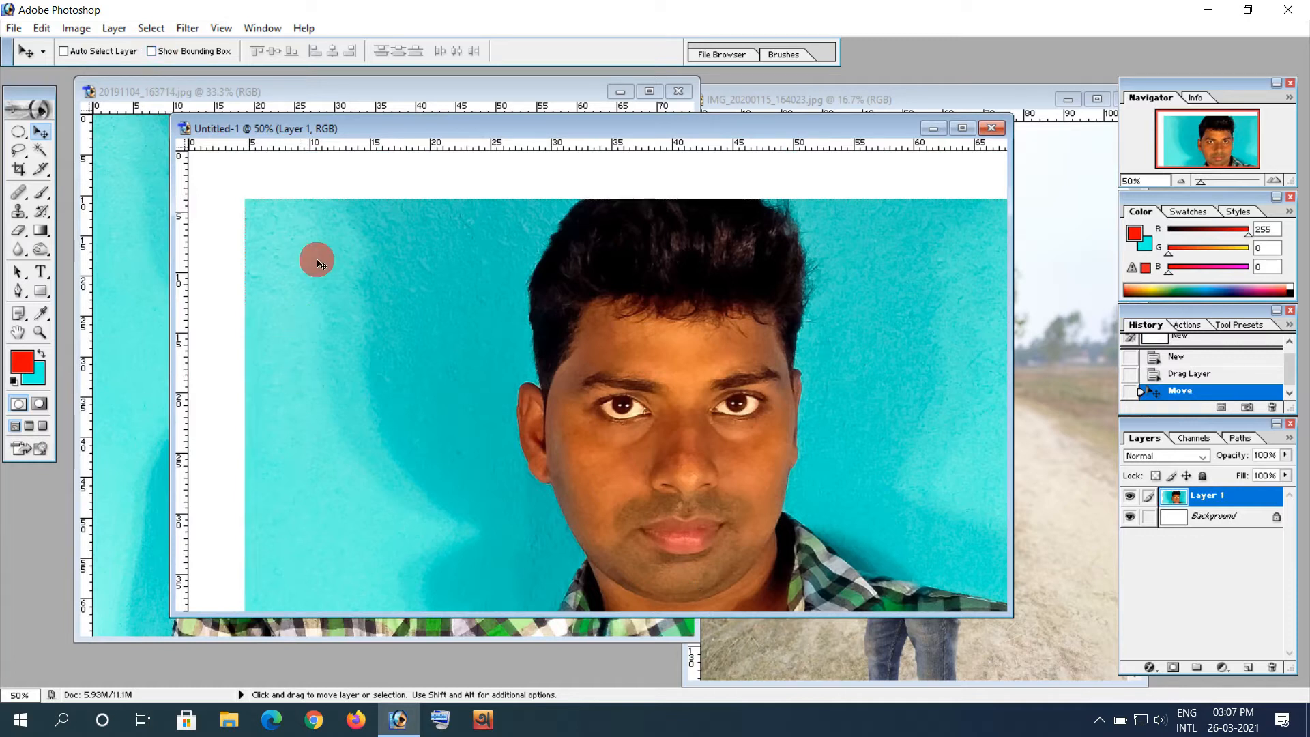
left_click_drag(445, 268, 458, 243)
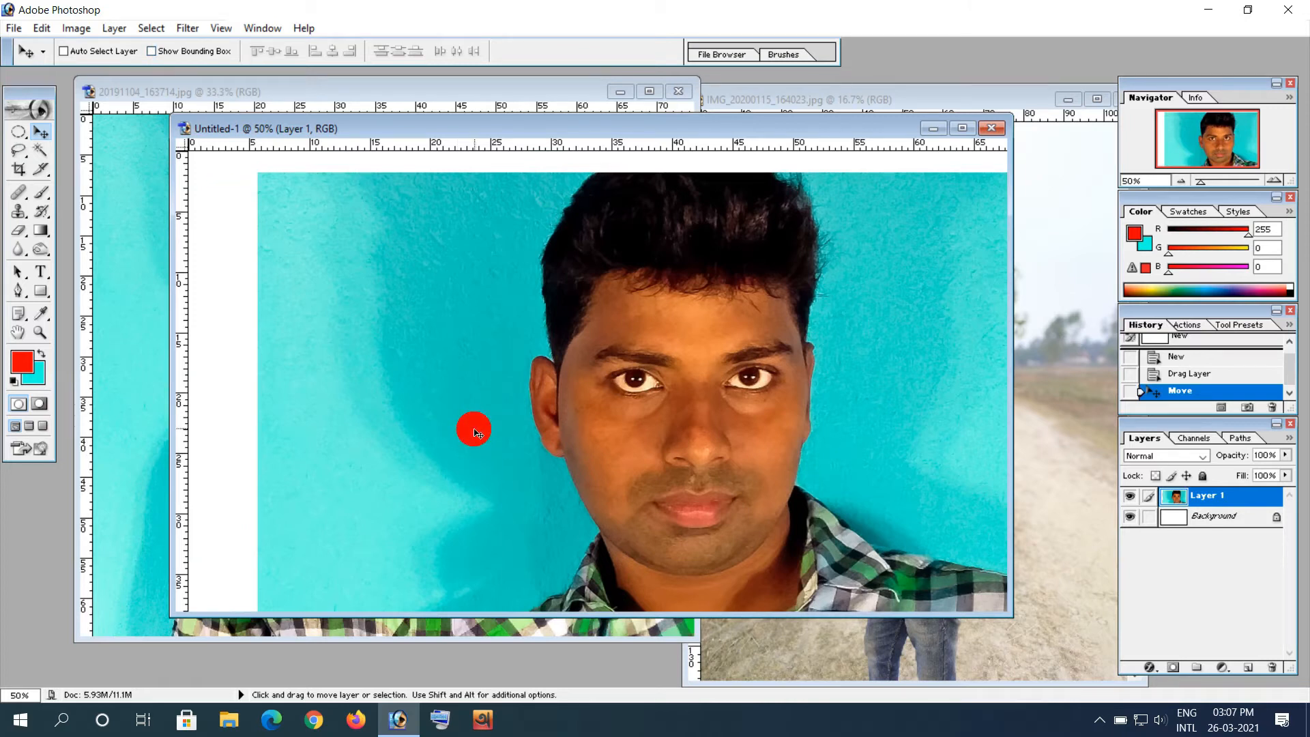
- Scale the portrait layer to about 59.7% width and 58.9% height with Free Transform, fitting it flush against the canvas's left edge at full height
key("ctrl+t")
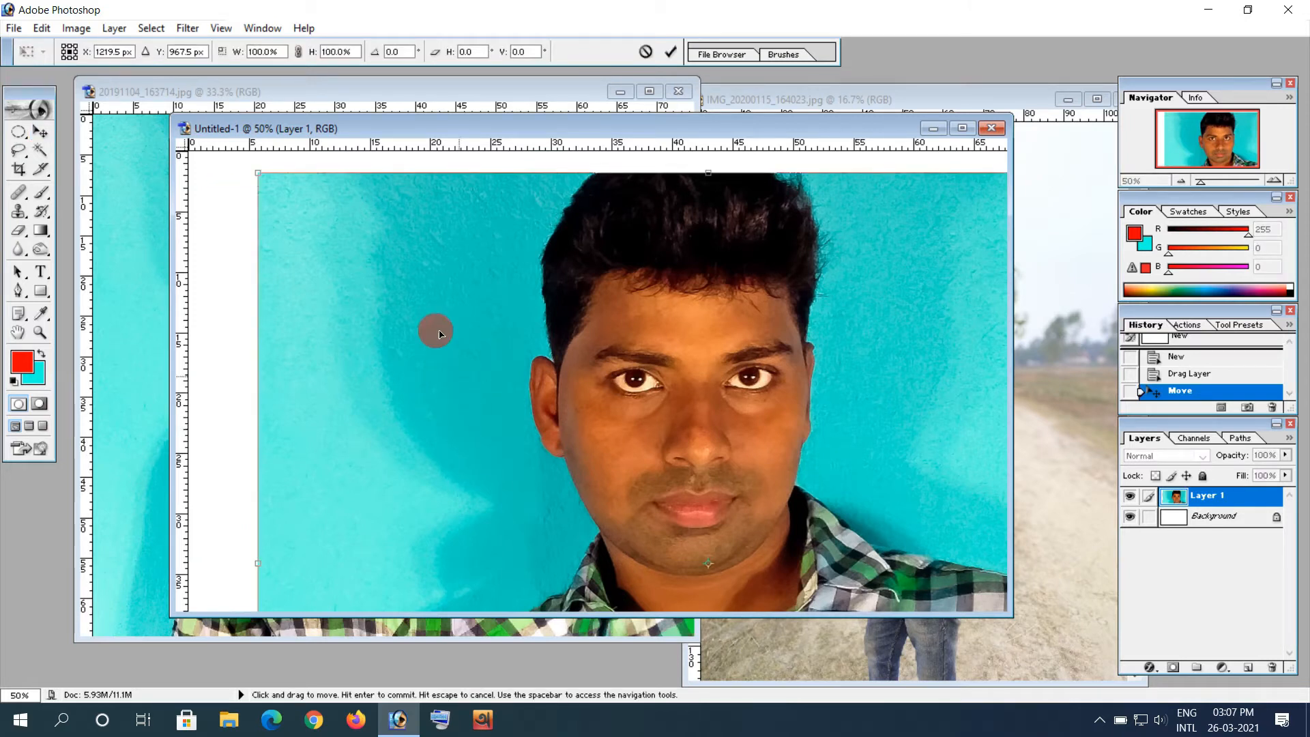
left_click_drag(260, 174, 741, 461)
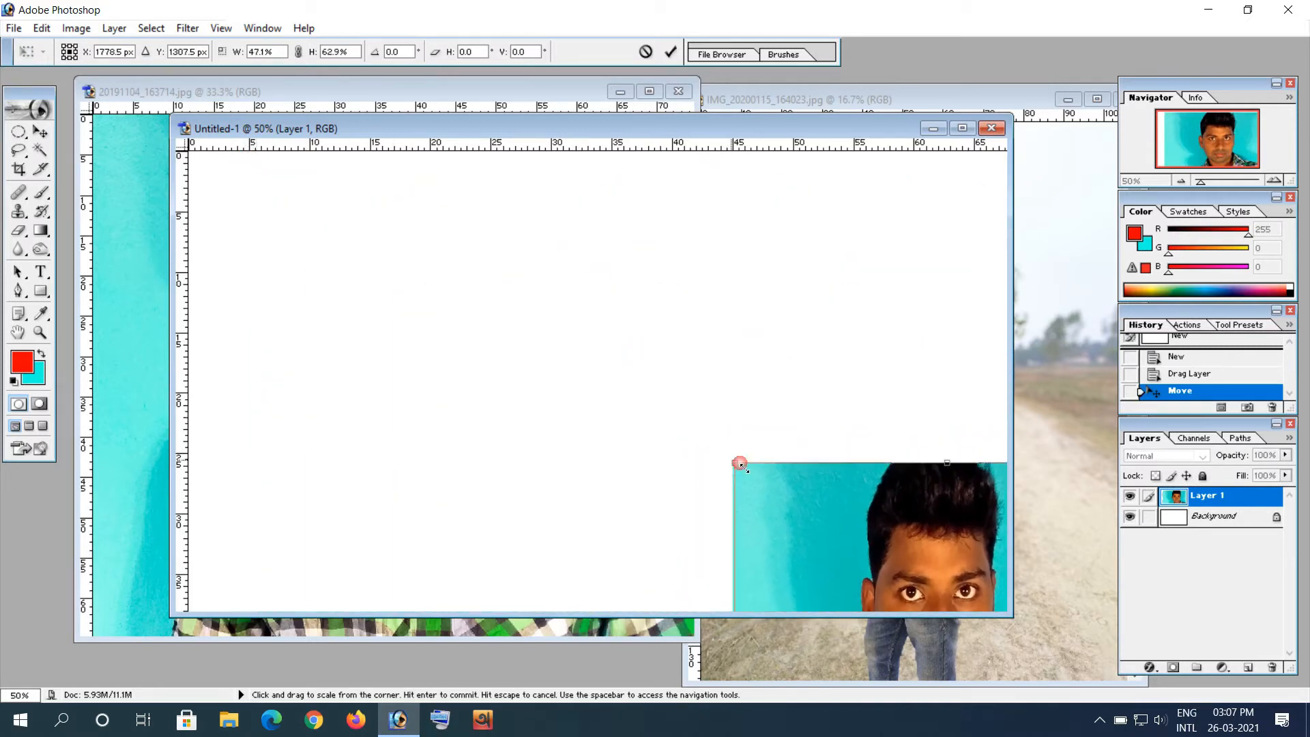
left_click_drag(910, 538, 469, 289)
left_click_drag(301, 211, 420, 437)
left_click_drag(529, 557, 305, 272)
left_click_drag(500, 419, 733, 624)
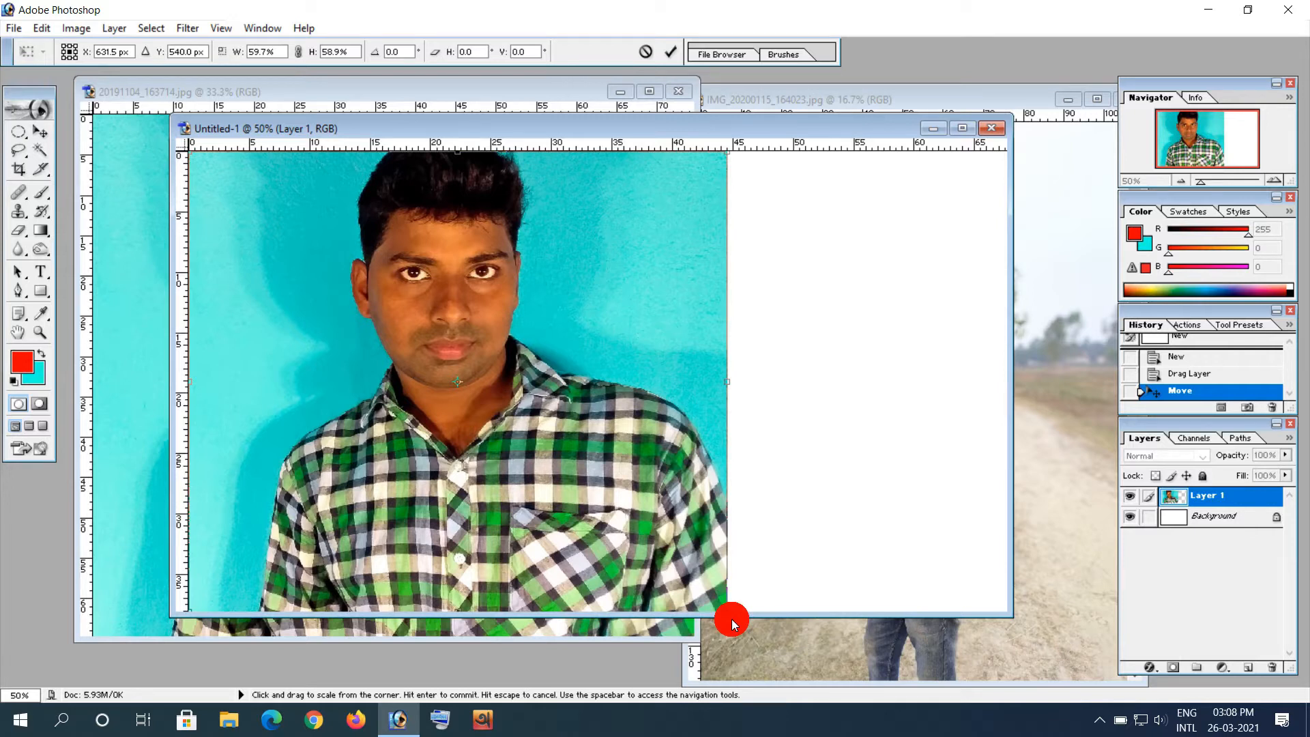
key("Return")
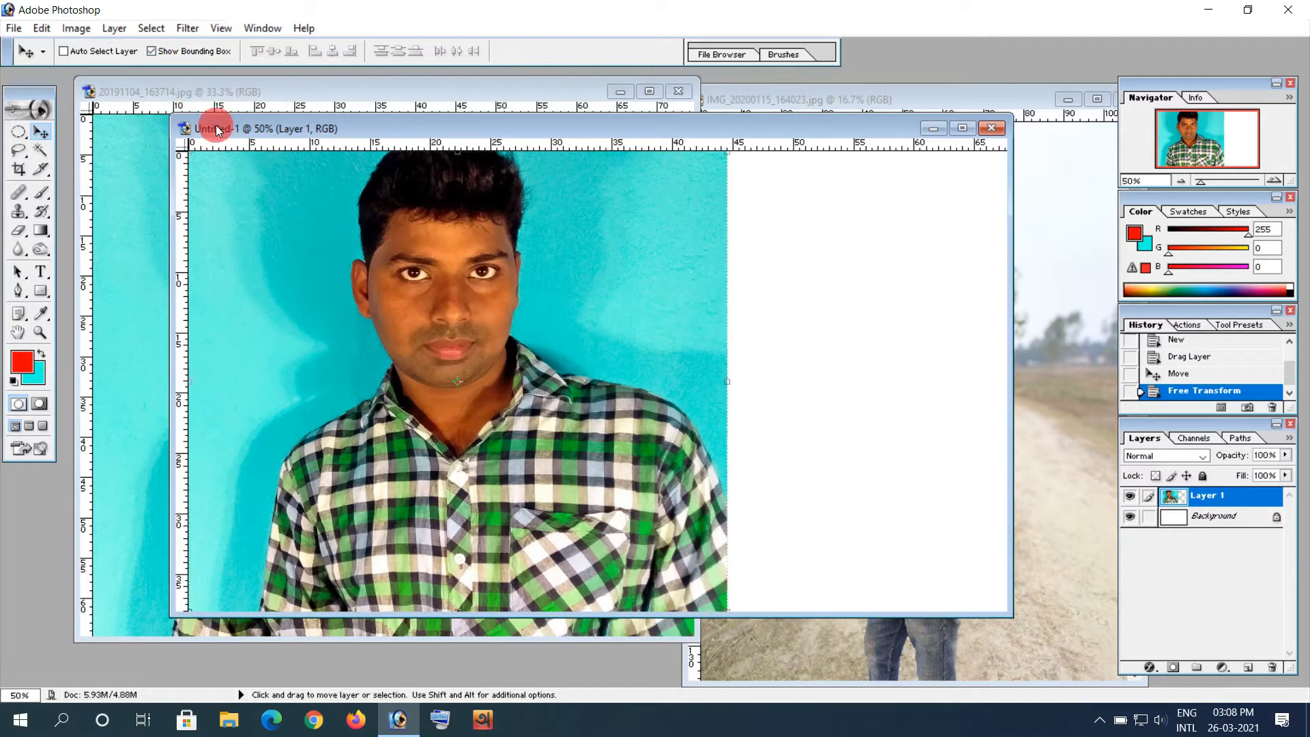
left_click_drag(533, 318, 585, 358)
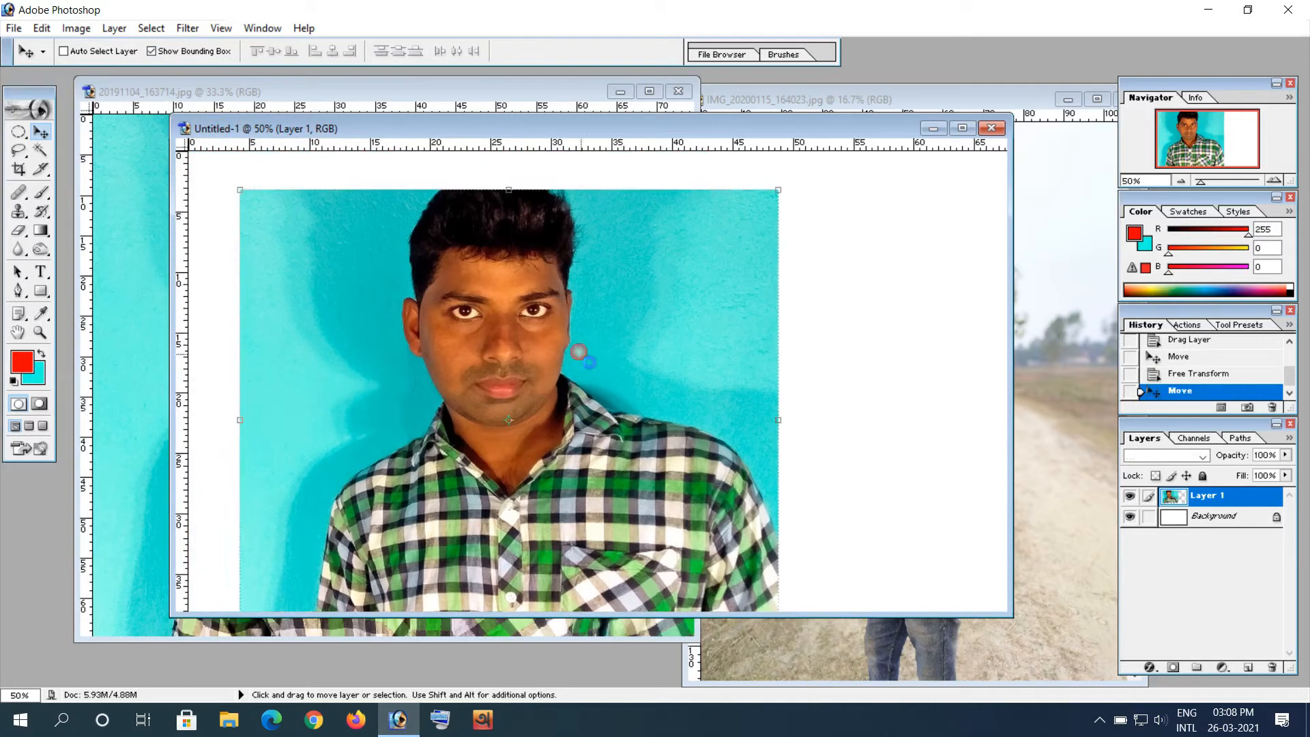
left_click_drag(330, 244, 285, 203)
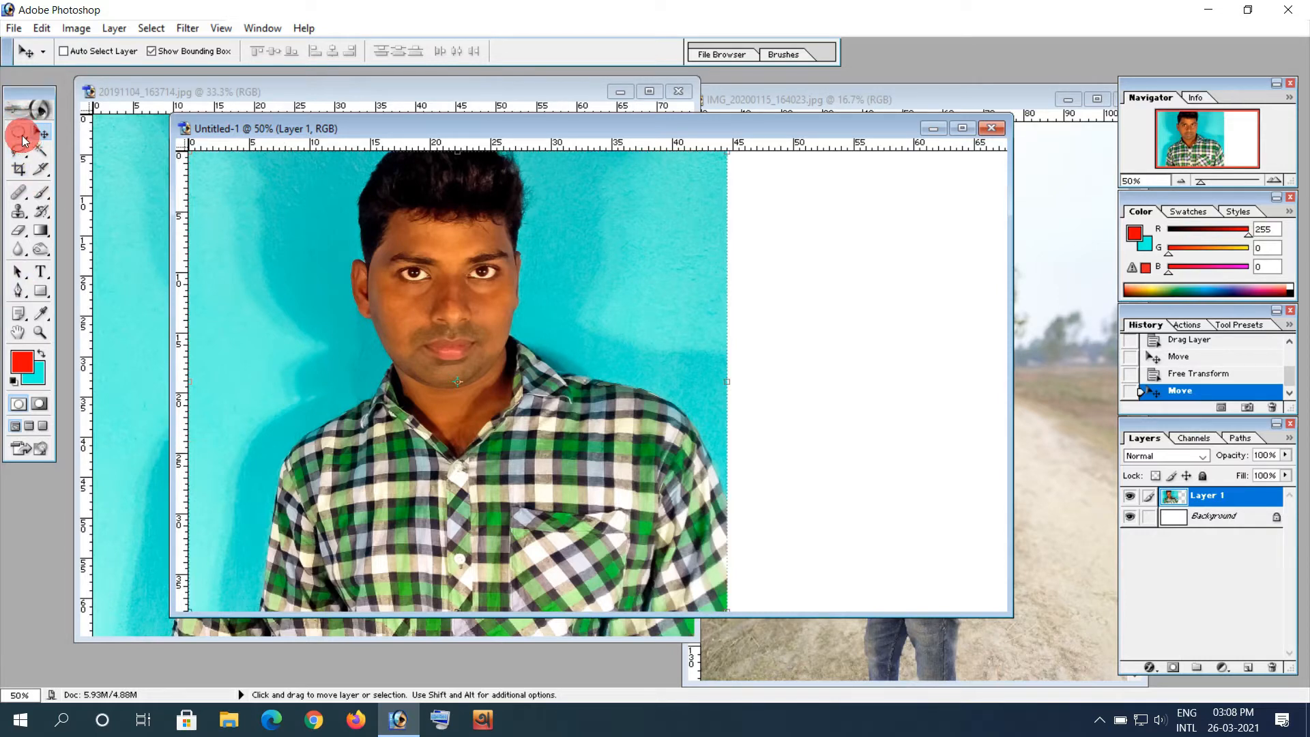
- Draw a rectangular marquee selection on the blue wall left of the man's face and choose the Brush tool
left_click_drag(21, 140, 117, 136)
key("shift+m")
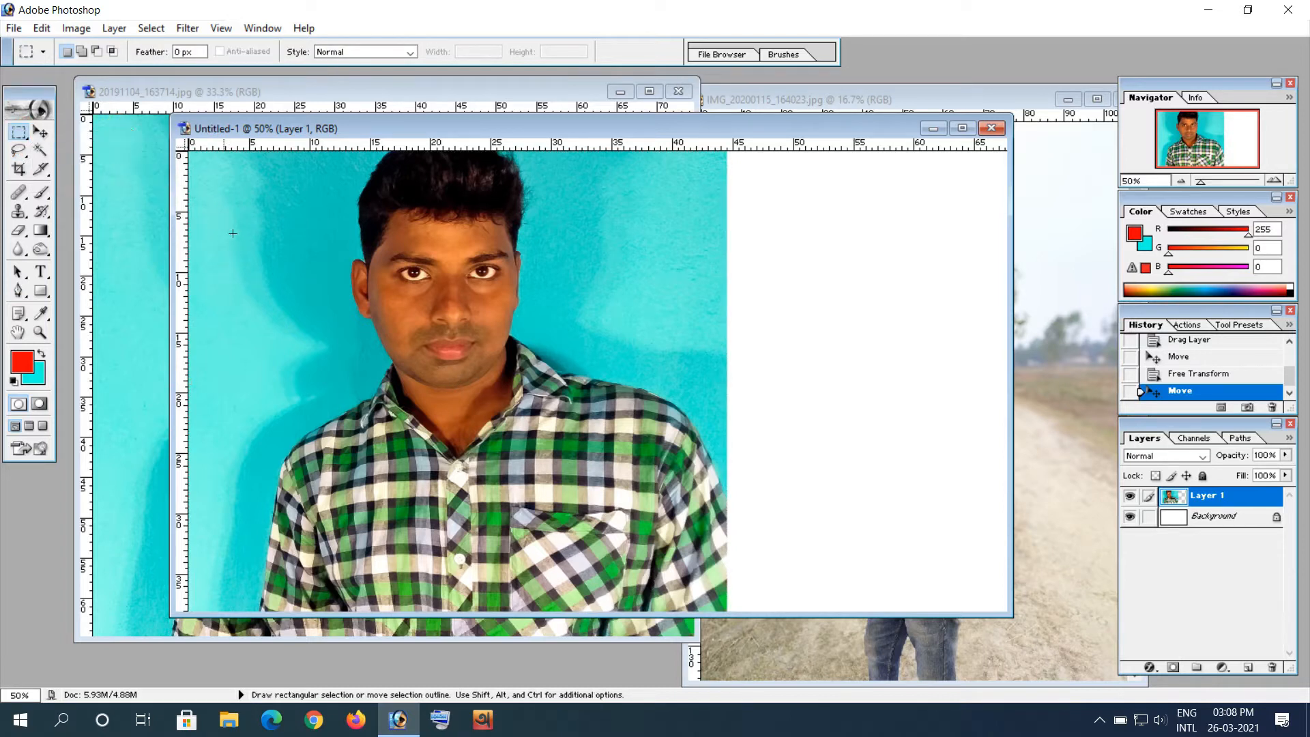
left_click_drag(339, 356, 338, 353)
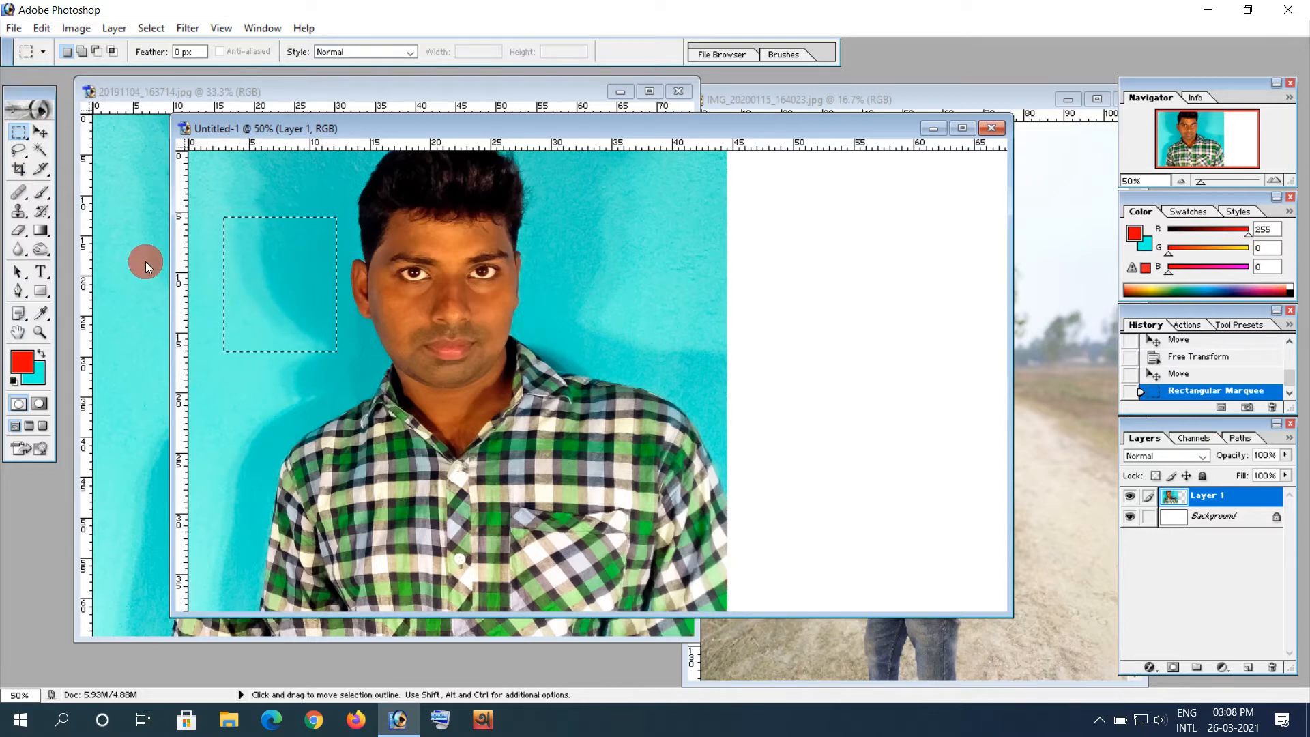
left_click(42, 193)
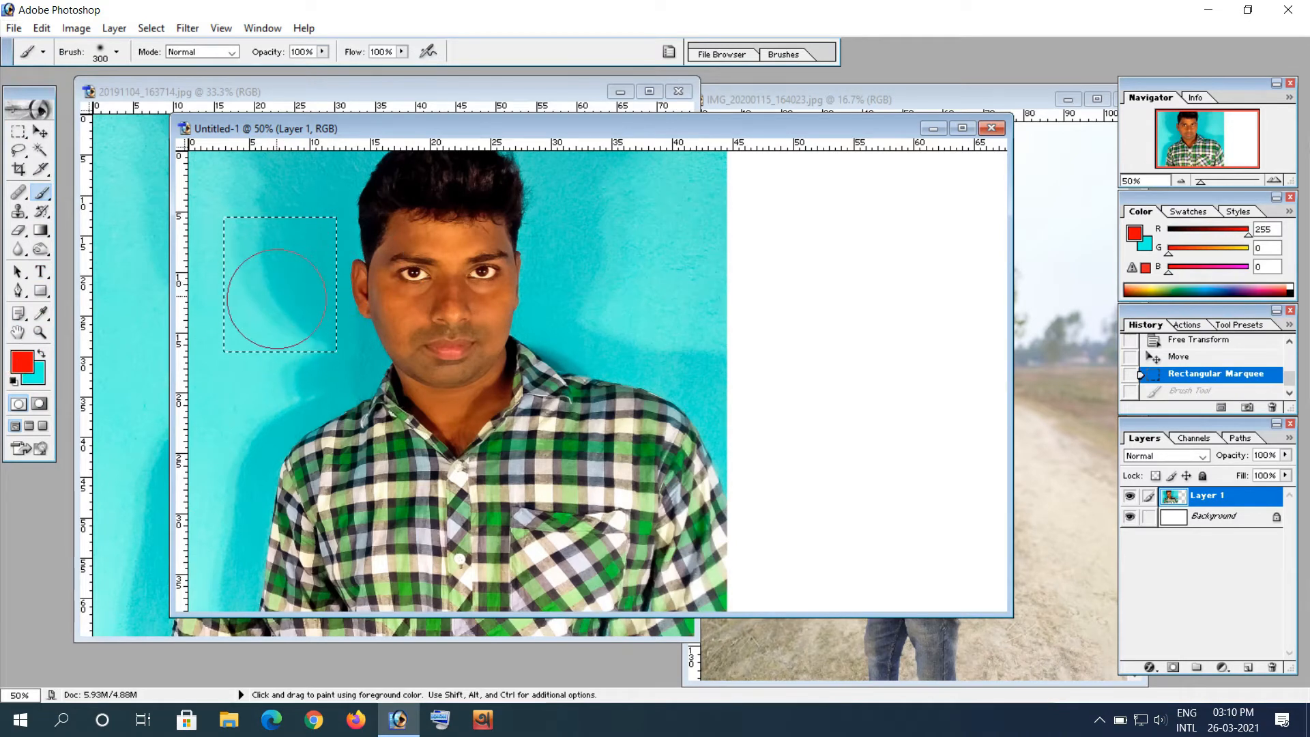
- Open and dismiss the background colour picker, and swap the foreground and background colours back and forth
left_click(46, 379)
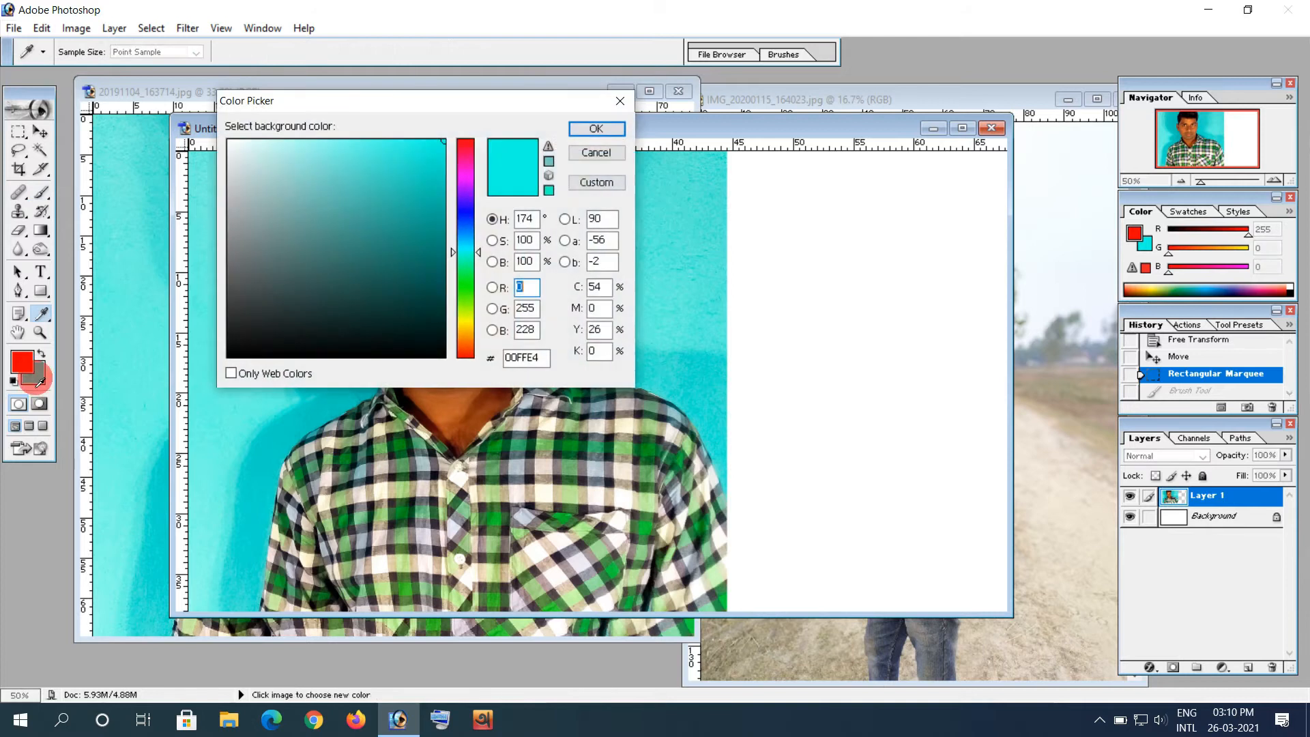
left_click(619, 105)
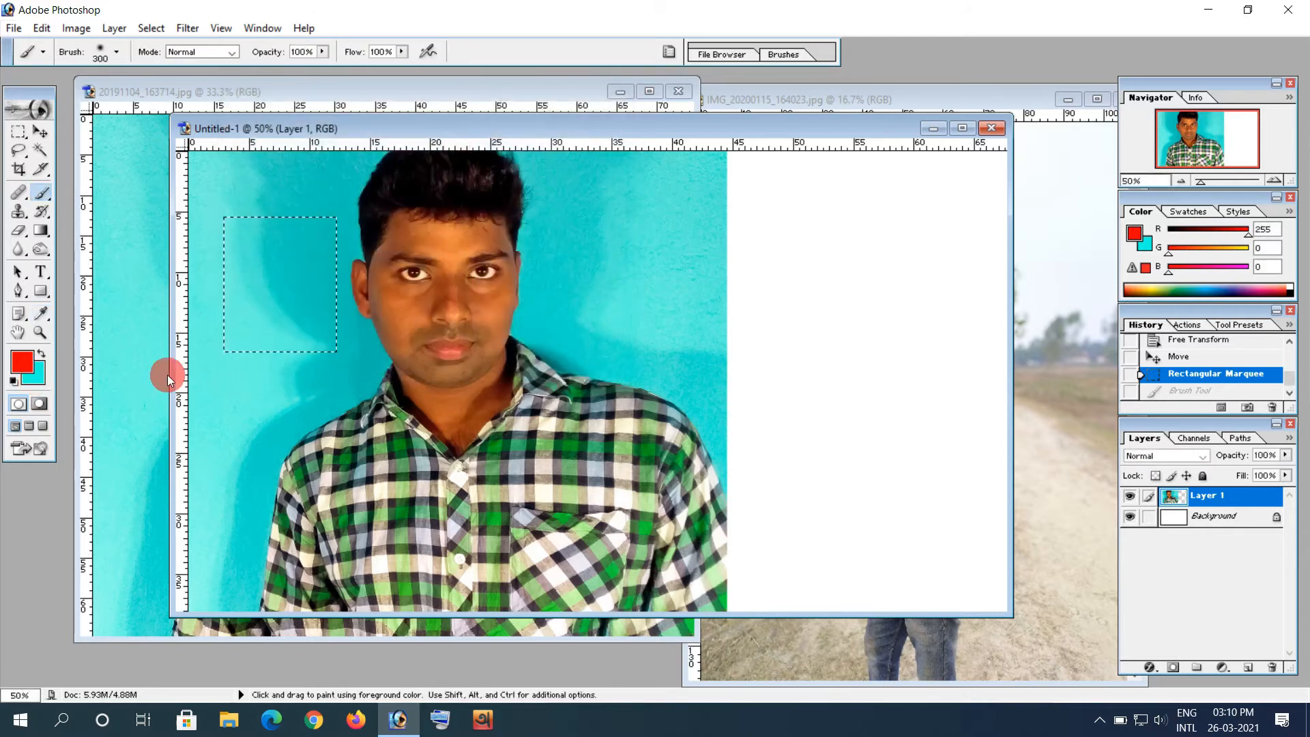
left_click(41, 357)
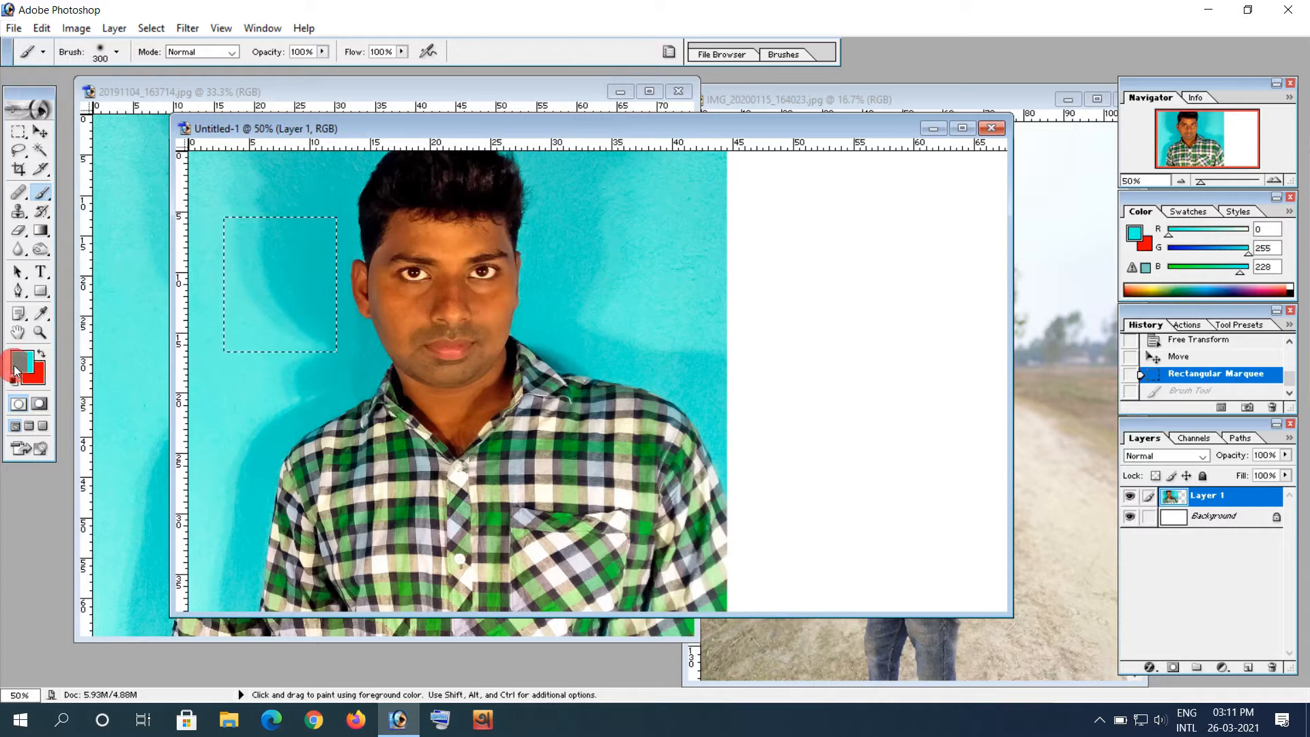
key("x")
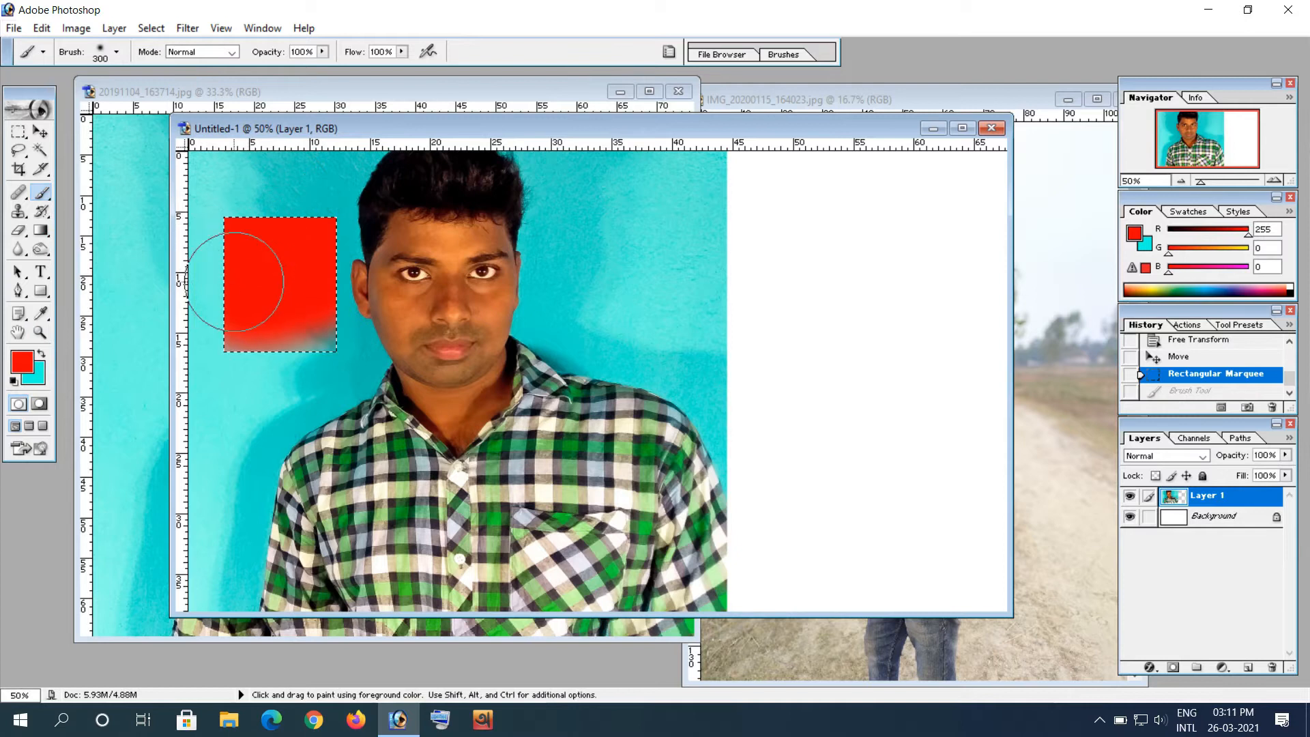
- Fill the rectangular selection with solid red brush strokes and deselect it
left_click_drag(190, 286, 246, 335)
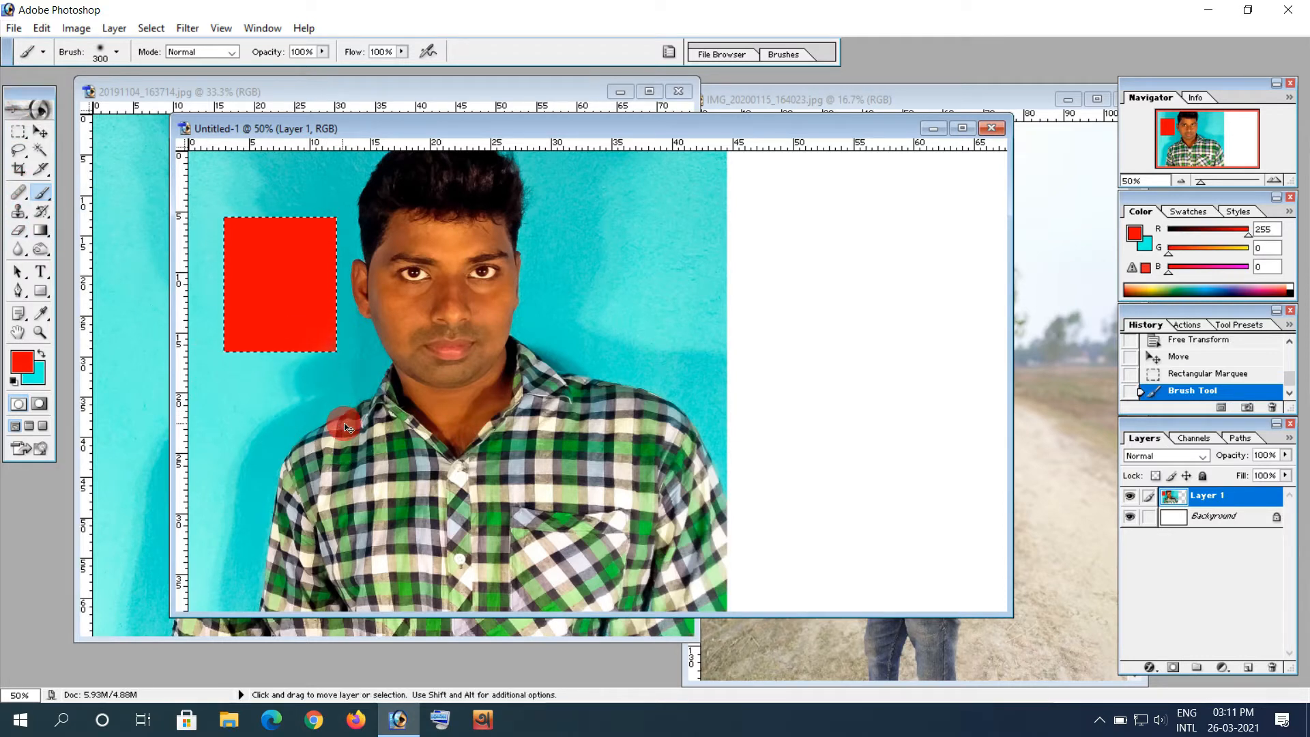
key("ctrl+d")
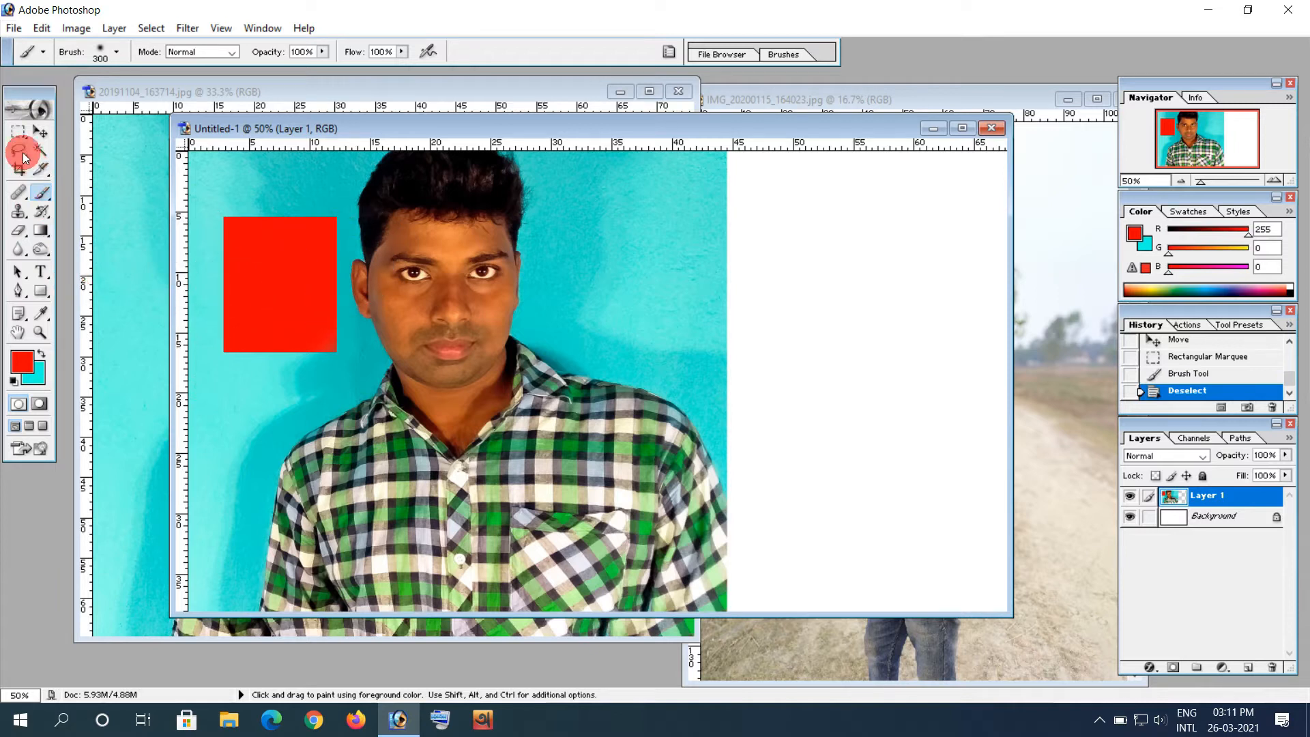
- Draw a circular selection with the Elliptical Marquee on the wall right of the man's head, replacing a first trial ellipse
left_click_drag(15, 130, 75, 156)
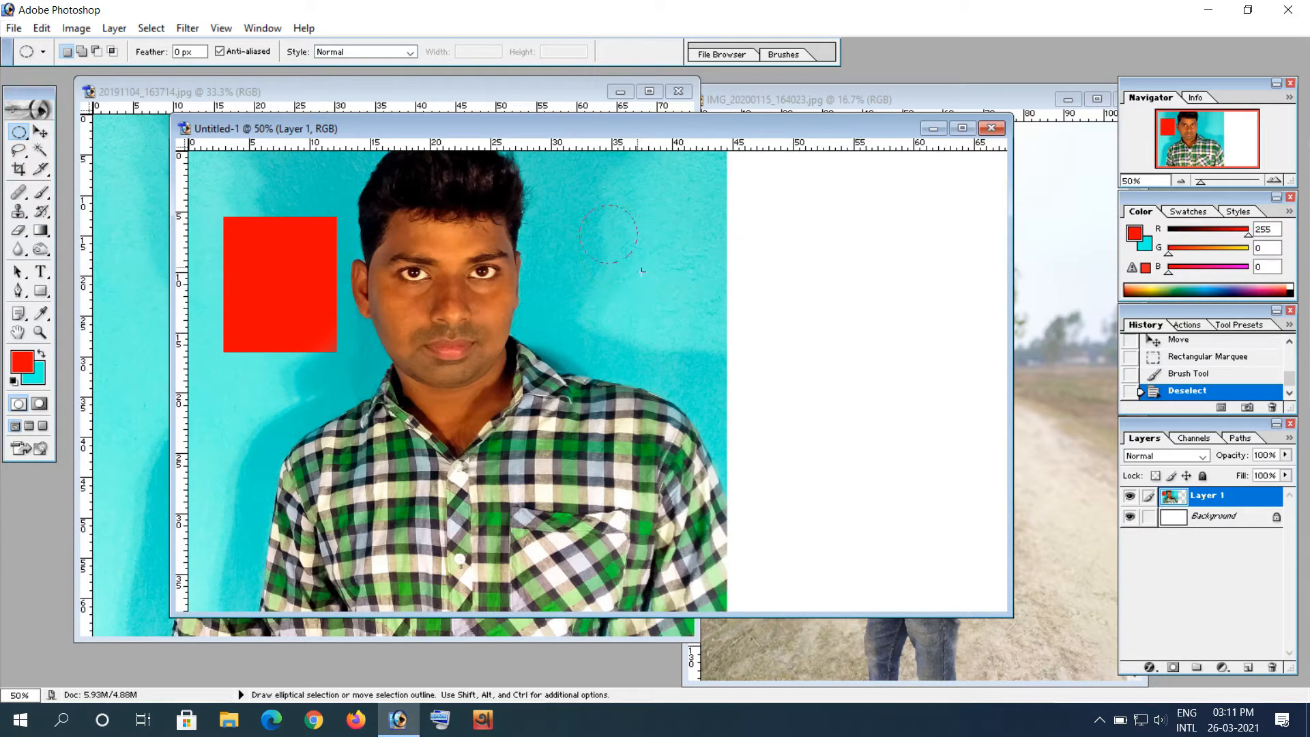
left_click(654, 249)
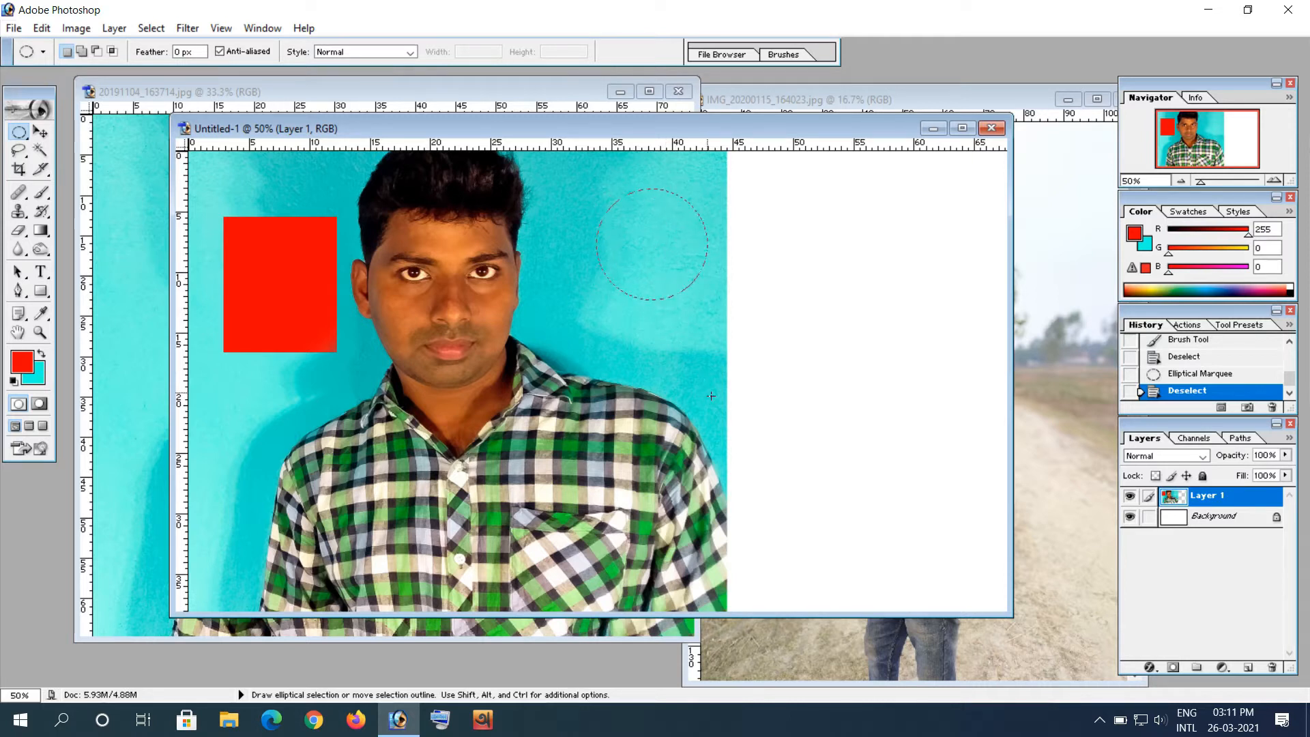
left_click_drag(711, 395, 708, 393)
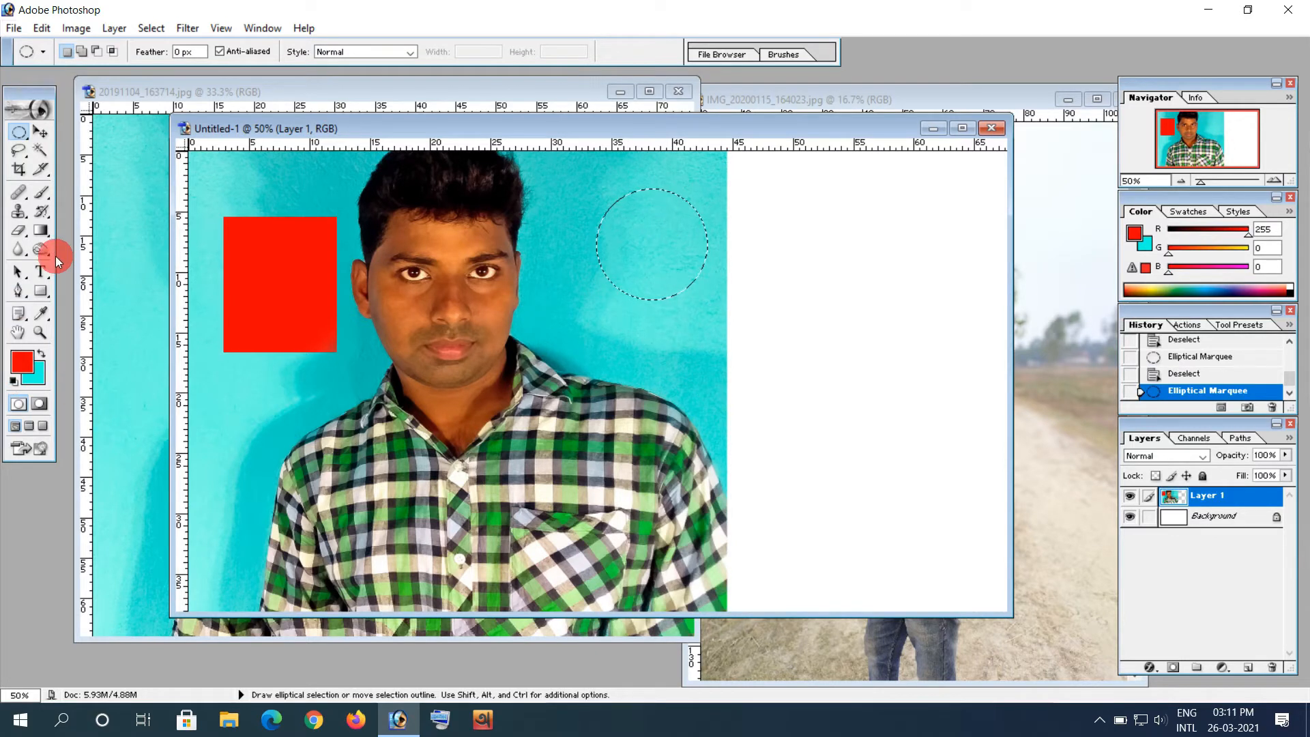
- Set the foreground colour to yellow with R 234, G 255 and B 0
left_click(24, 362)
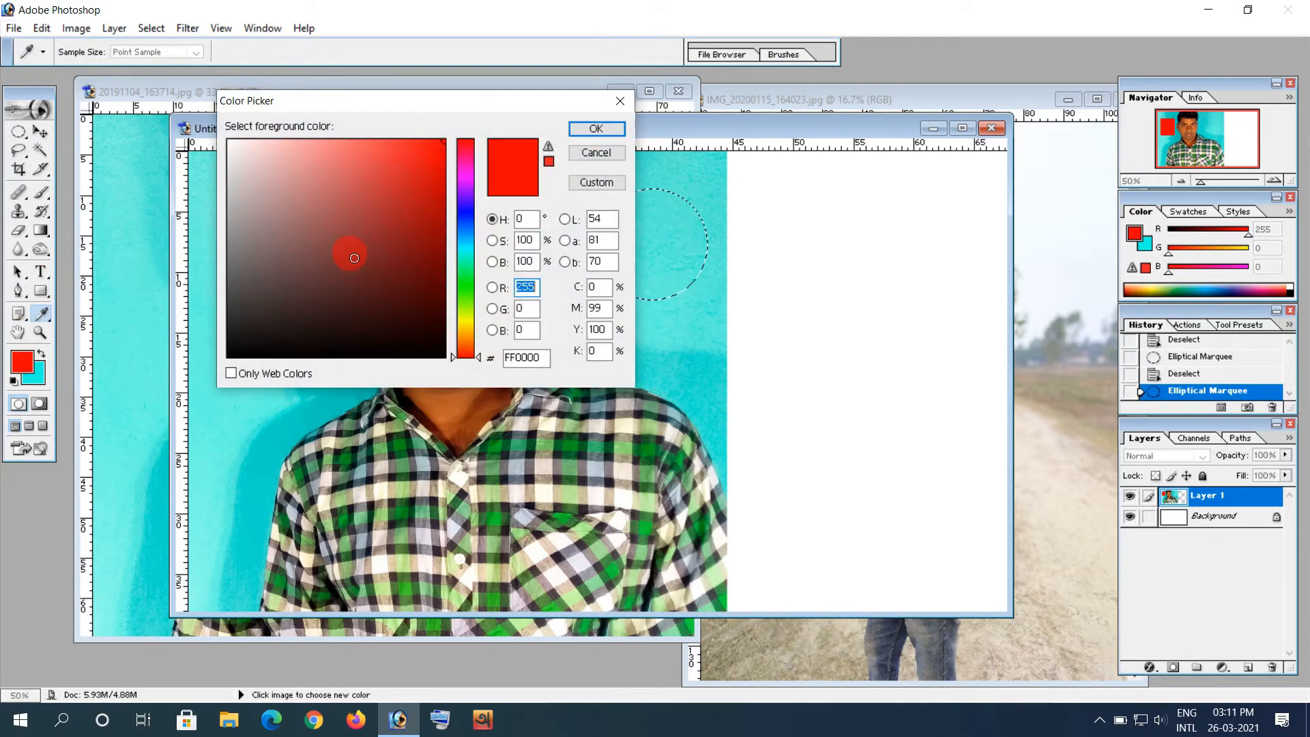
left_click(465, 317)
left_click(588, 131)
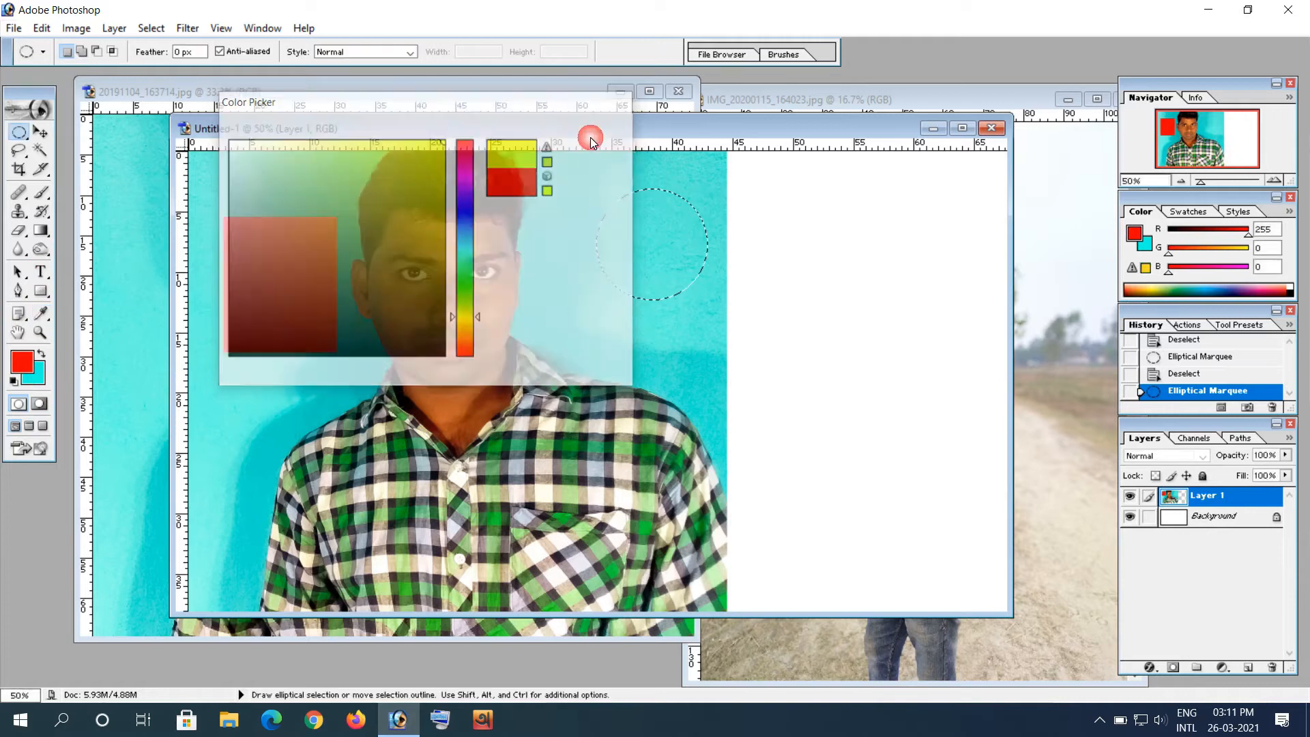
- Paint the circular selection solid yellow with the Brush tool and deselect it
left_click(42, 192)
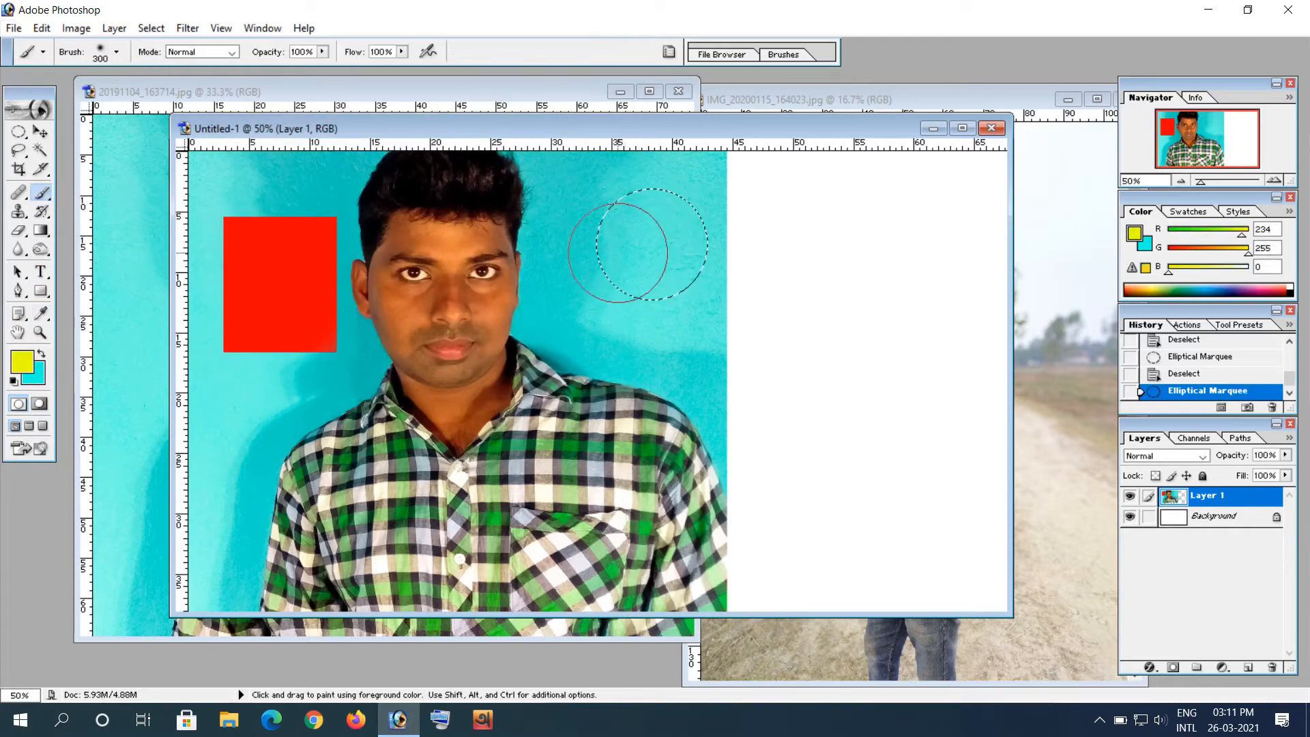
left_click_drag(619, 252, 579, 276)
left_click_drag(621, 217, 658, 257)
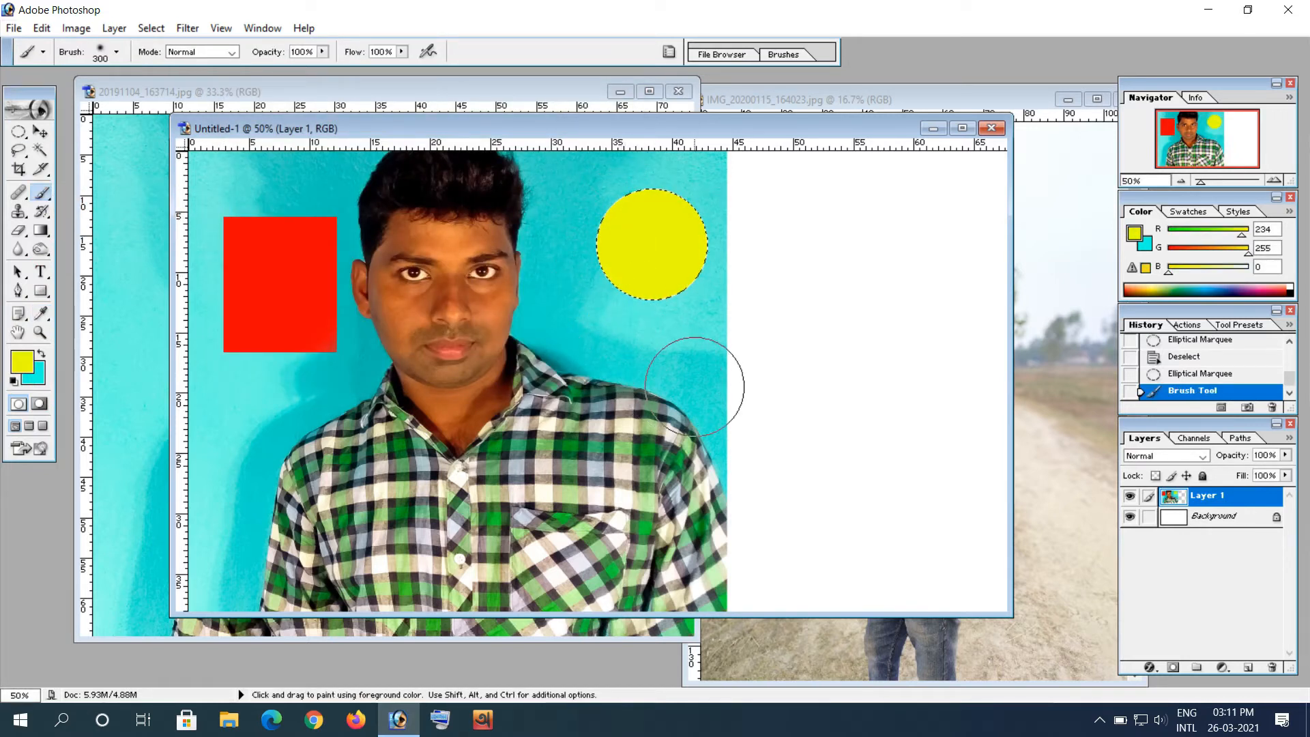
key("ctrl+d")
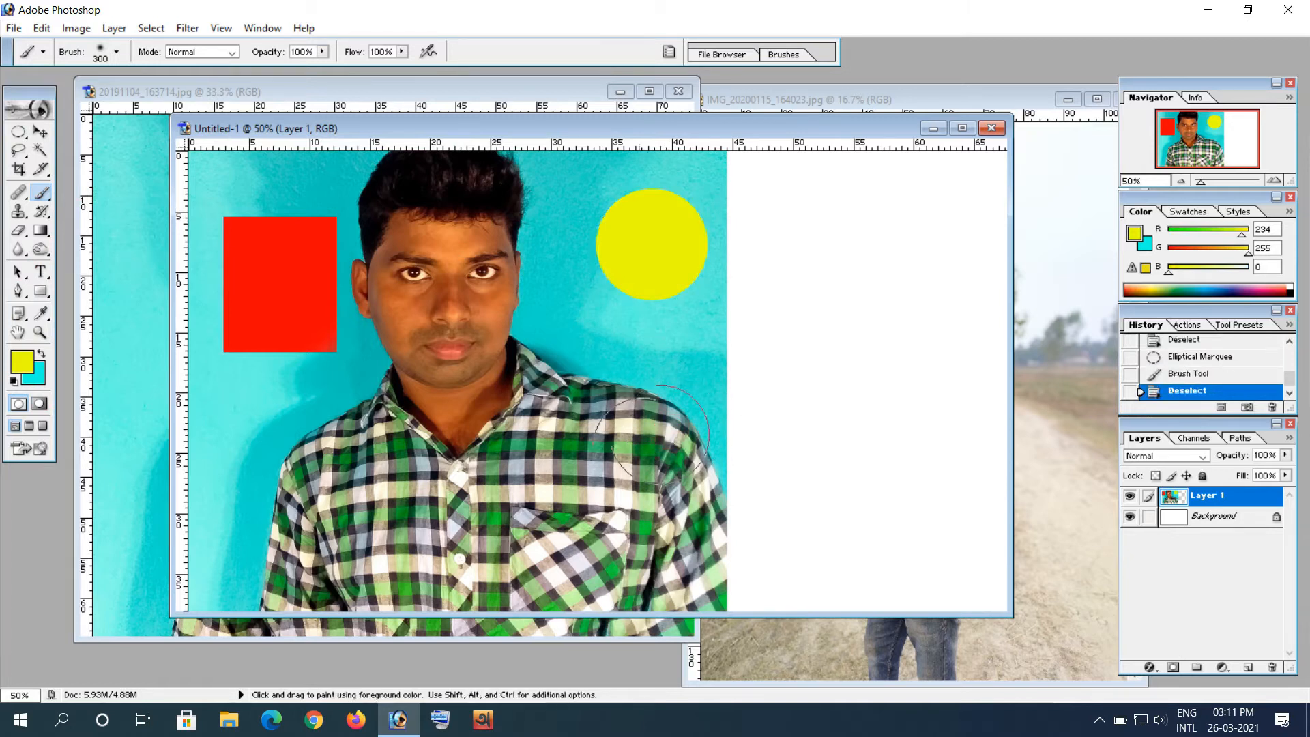
- Practise freehand Lasso selections below the yellow circle, including an irregular one reaching into the white area, and deselect each one
left_click(20, 153)
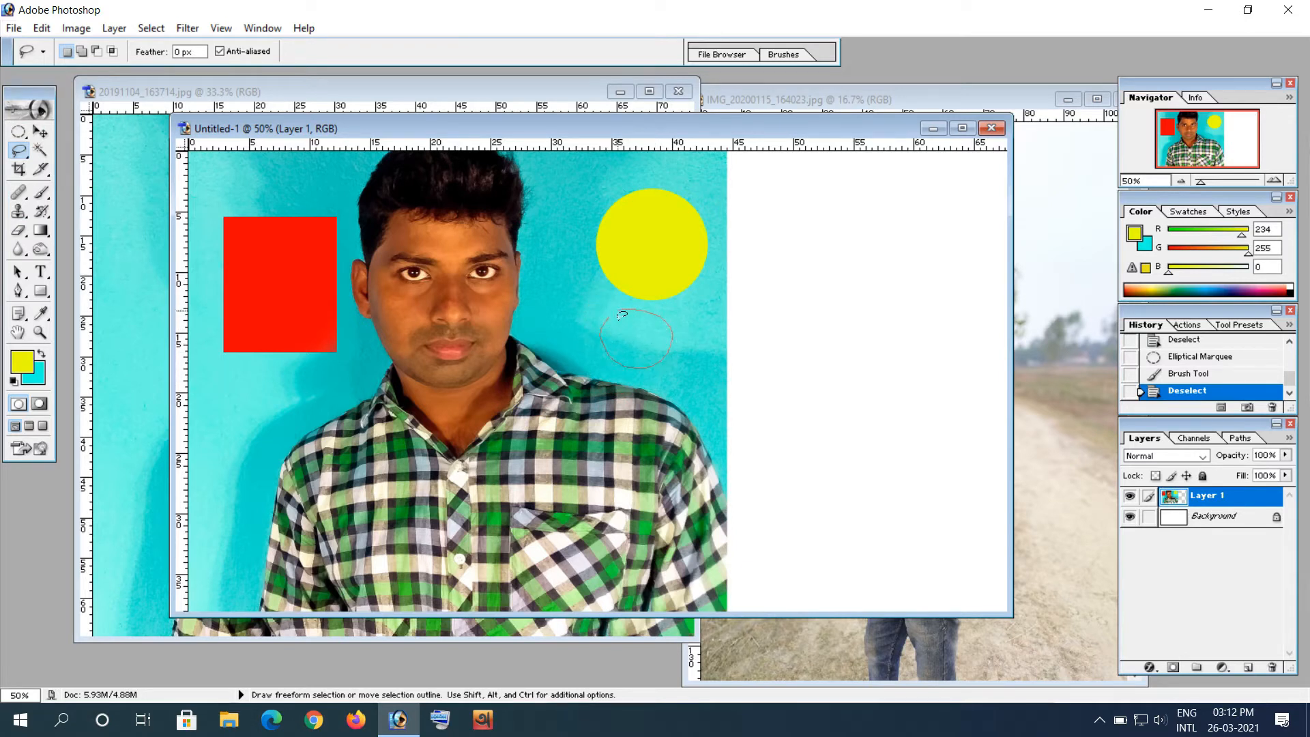
left_click_drag(613, 322, 611, 323)
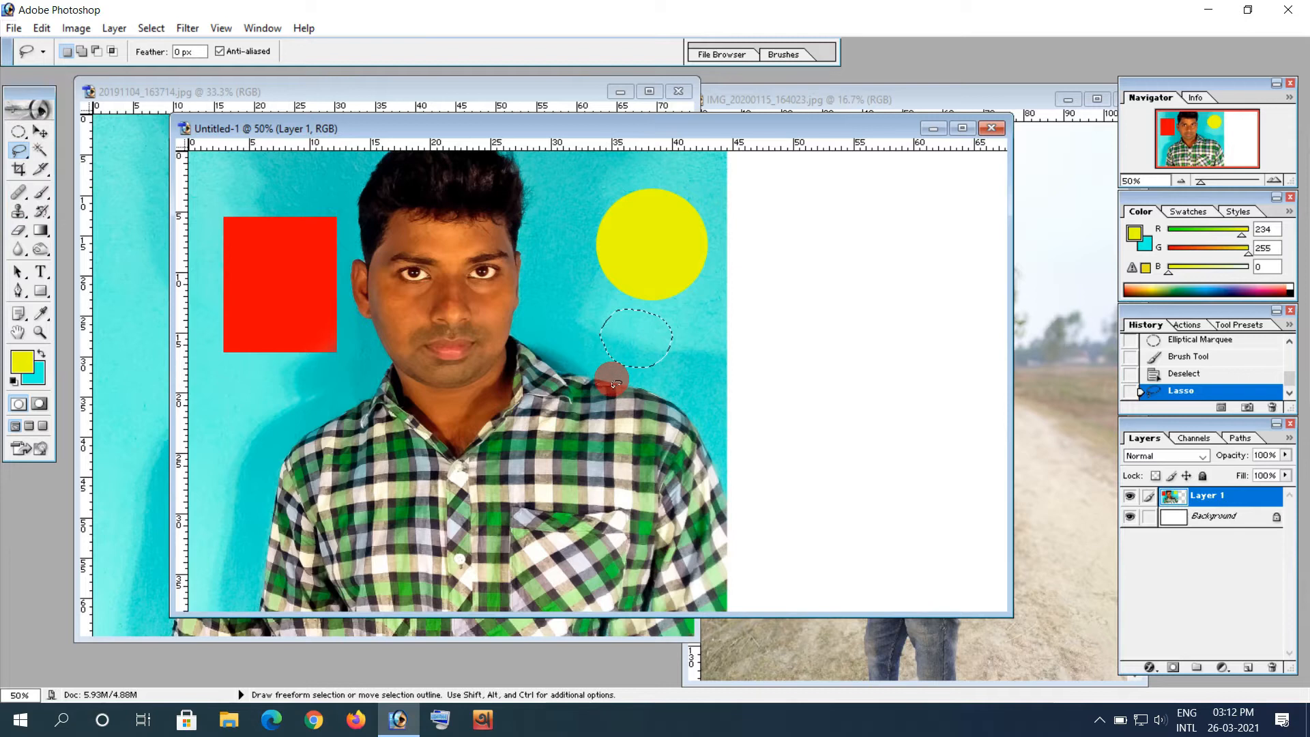
left_click(545, 334)
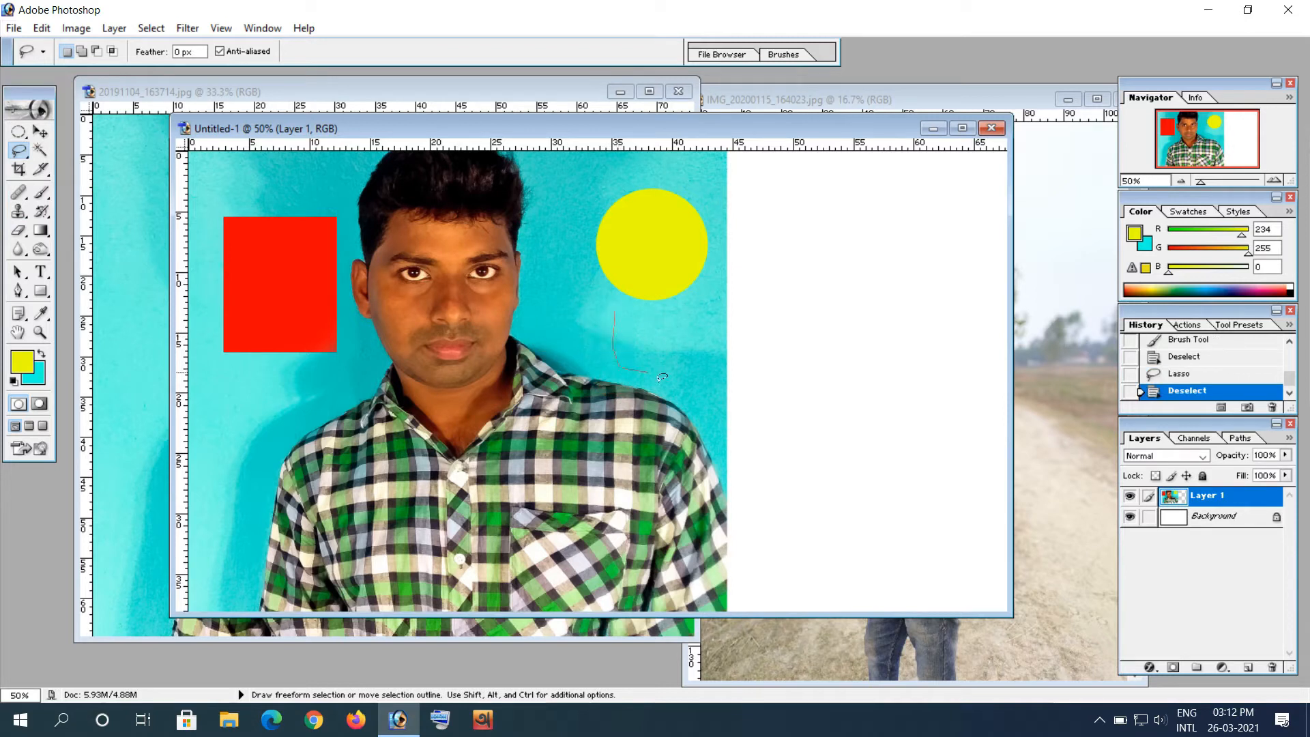
mouse_move(696, 372)
left_mouse_down()
mouse_move(615, 311)
mouse_move(698, 365)
mouse_move(629, 322)
mouse_move(677, 364)
mouse_move(678, 332)
left_mouse_up()
left_click(675, 324)
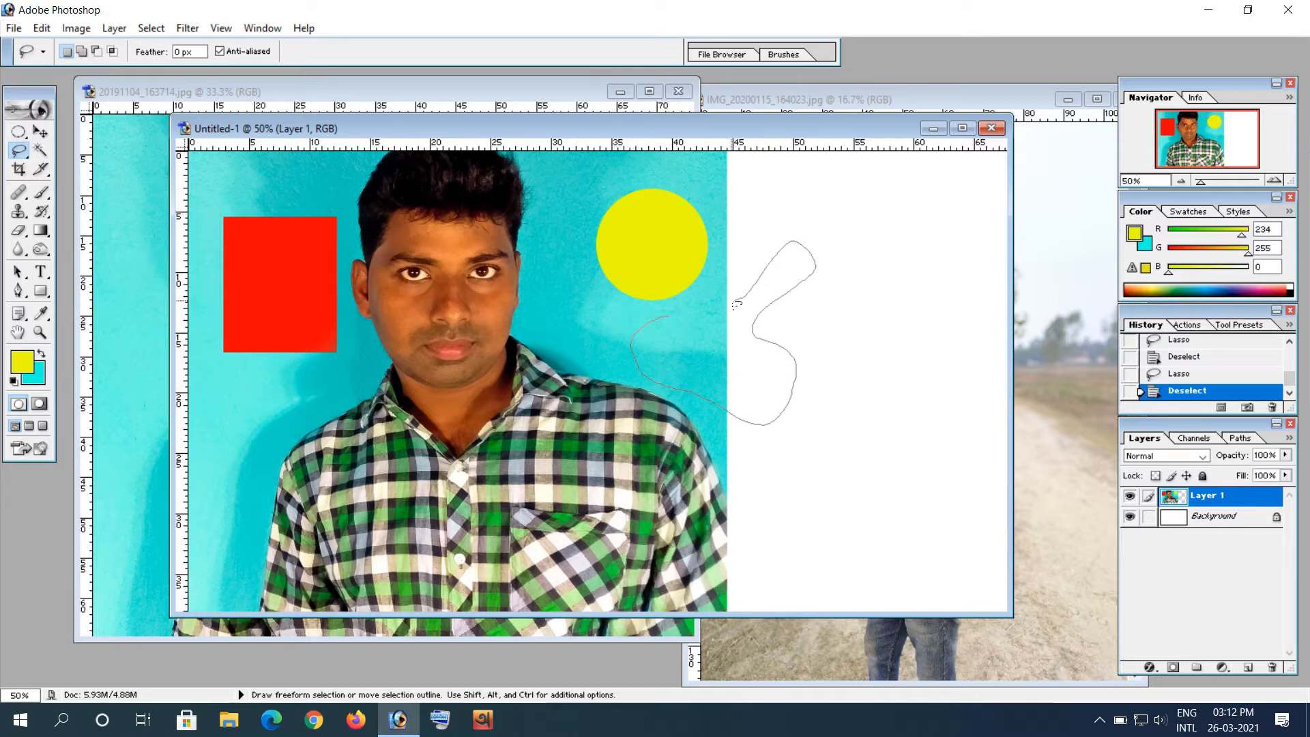
left_click_drag(673, 322, 676, 324)
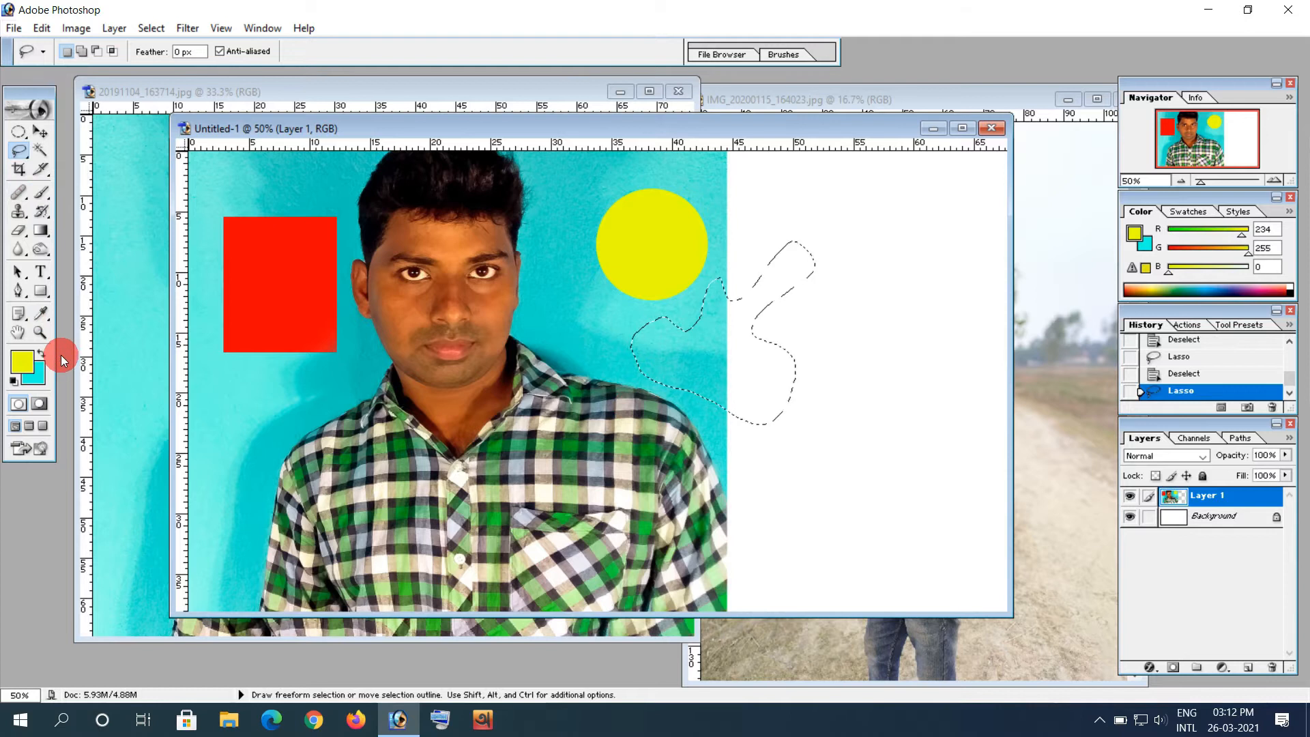
key("ctrl")
key("ctrl+d")
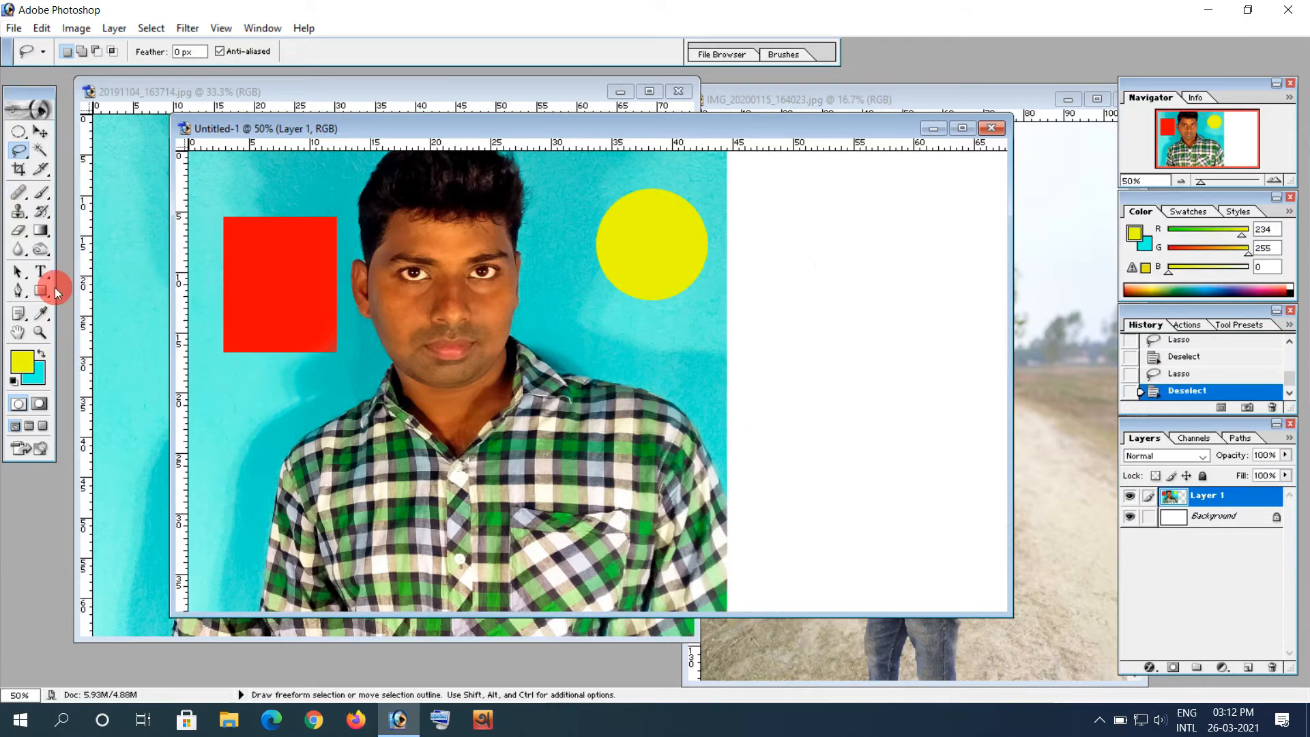
- Use the Magic Wand to select two wall areas near the yellow circle, the circle itself and the red rectangle, one after another
left_click(41, 158)
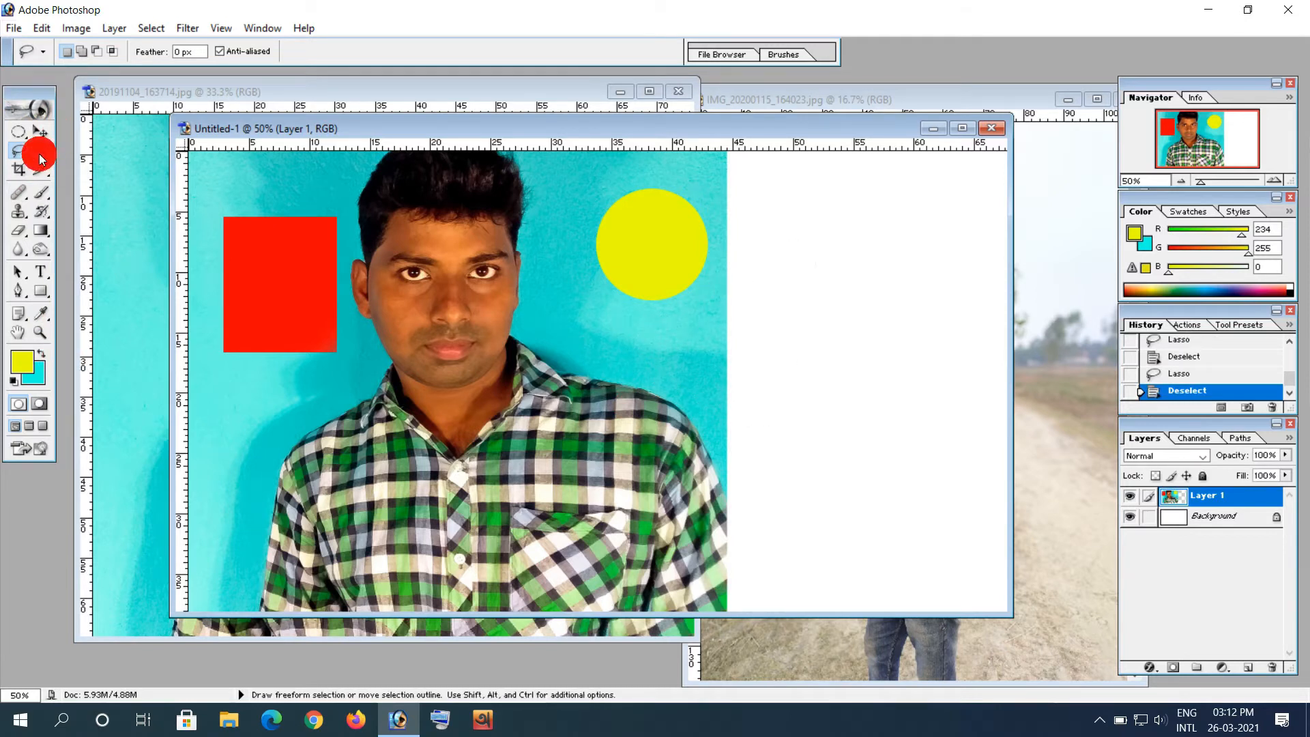
left_click(41, 158)
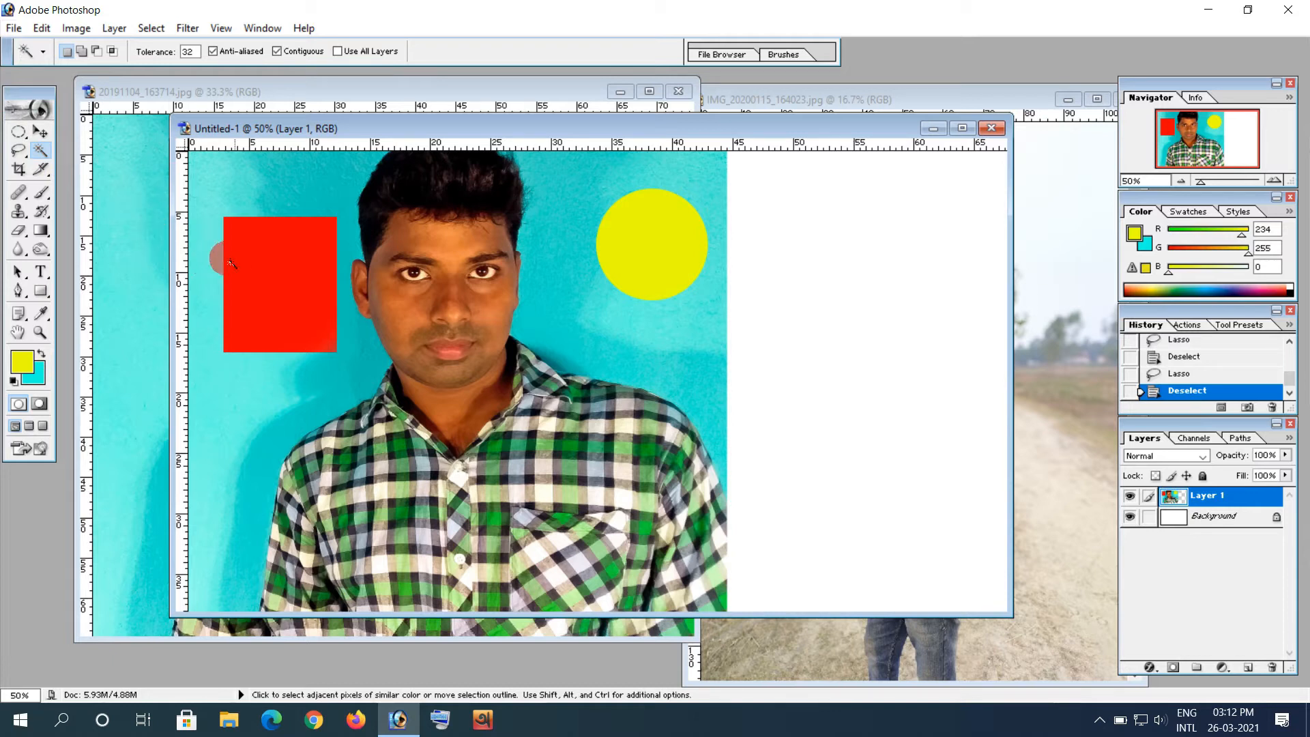
left_click(660, 356)
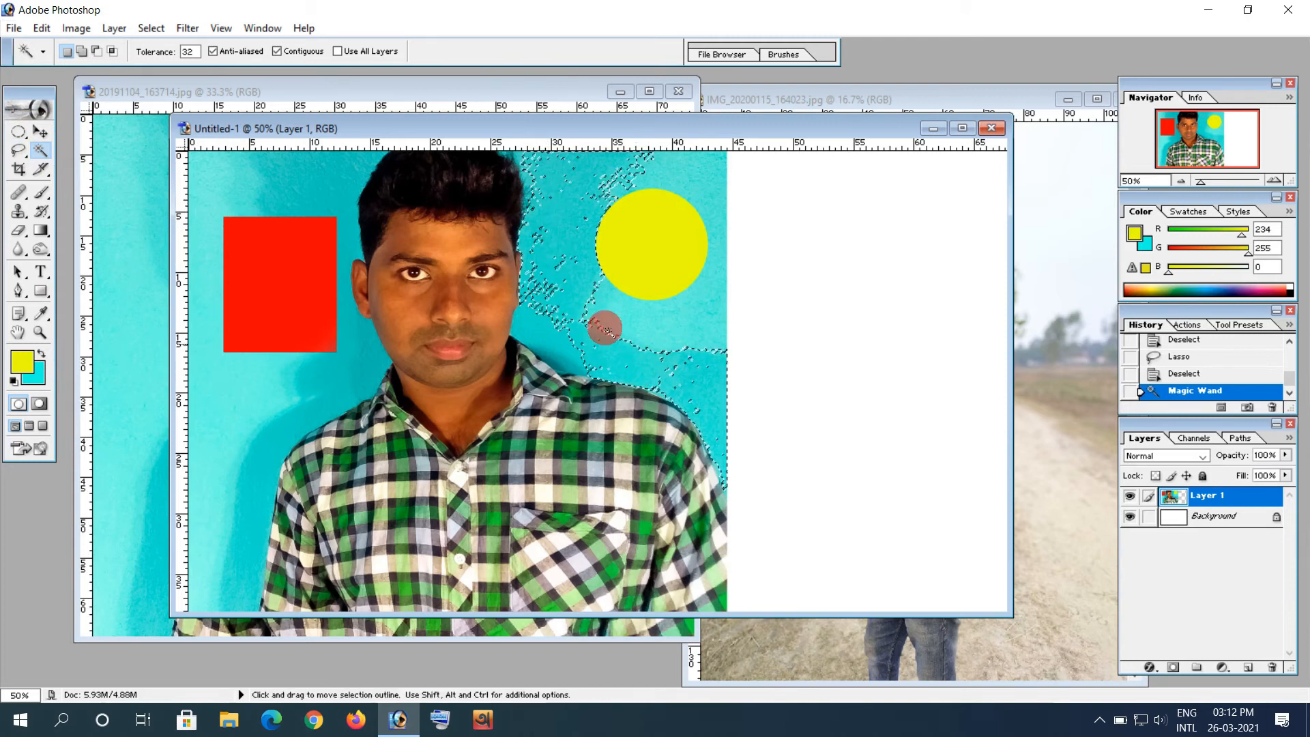
left_click(693, 315)
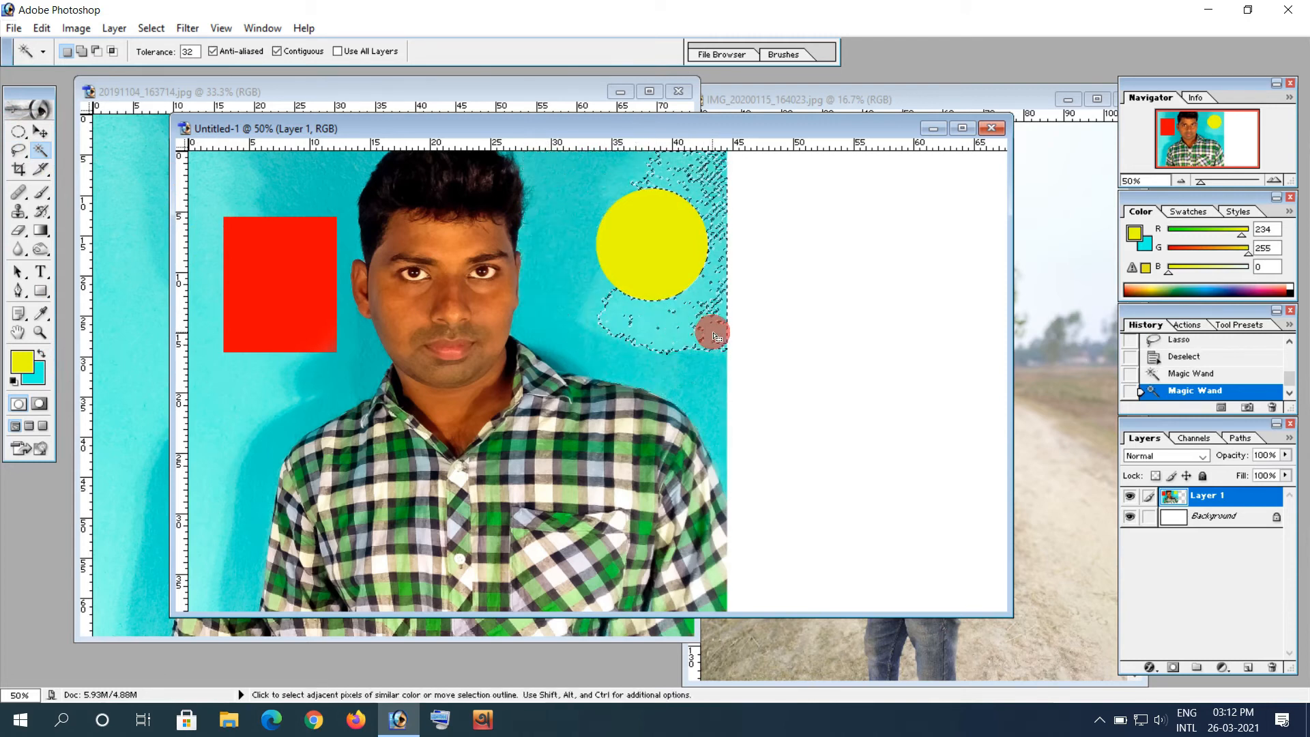
left_click(669, 260)
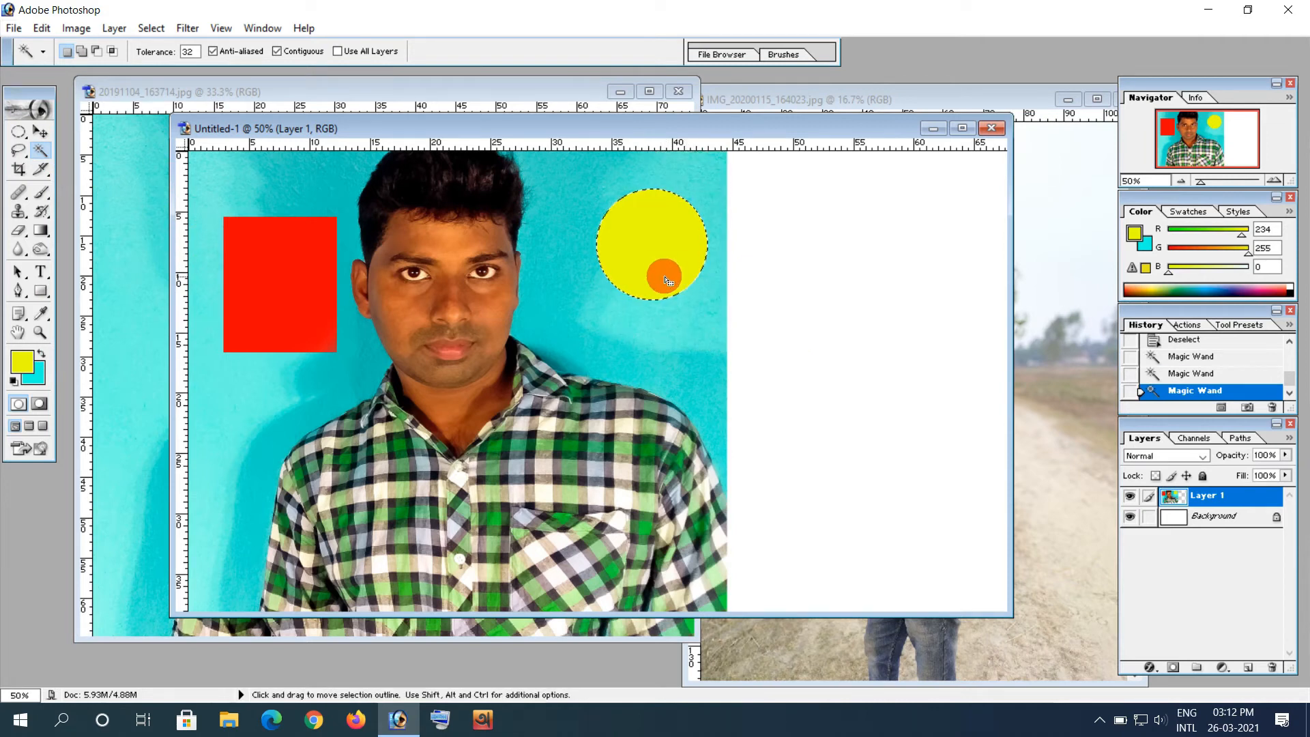
left_click(279, 287)
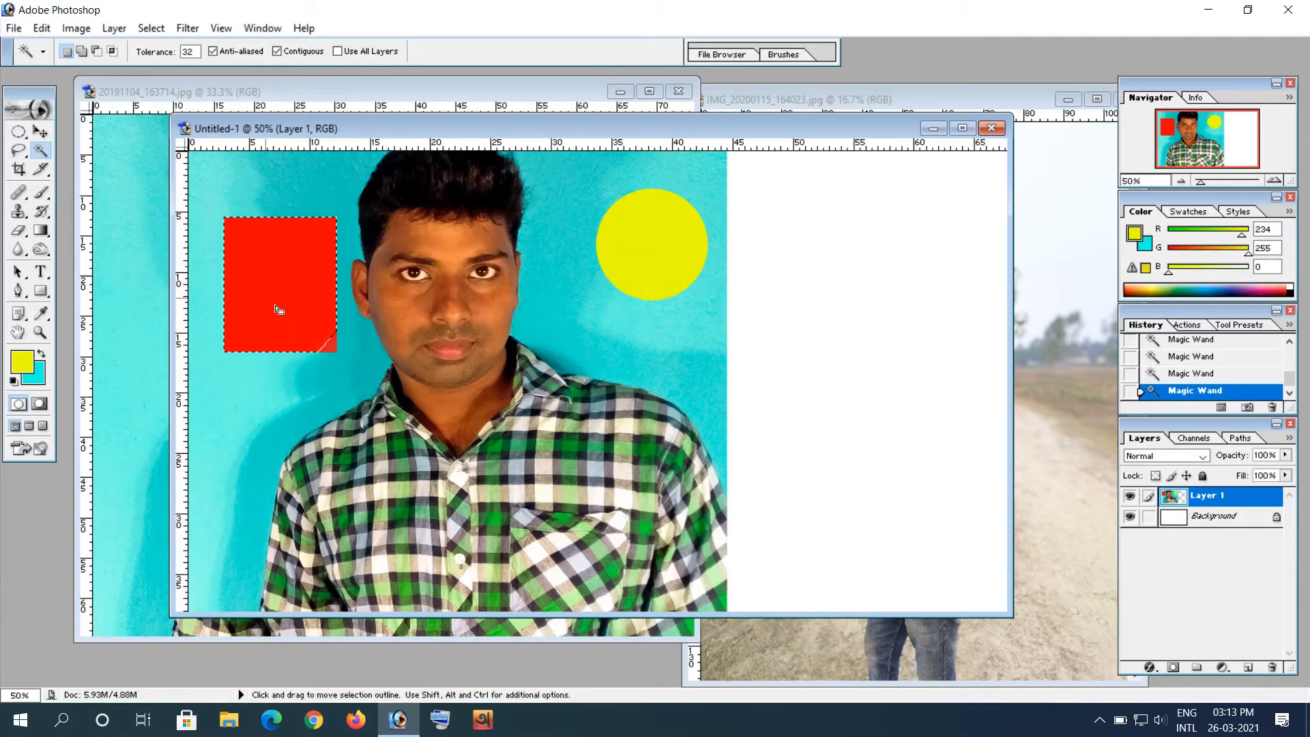
- Select the red rectangle and the yellow circle together with the Magic Wand, and set the foreground colour to blue with R 0, G 36, B 255
left_click(267, 279)
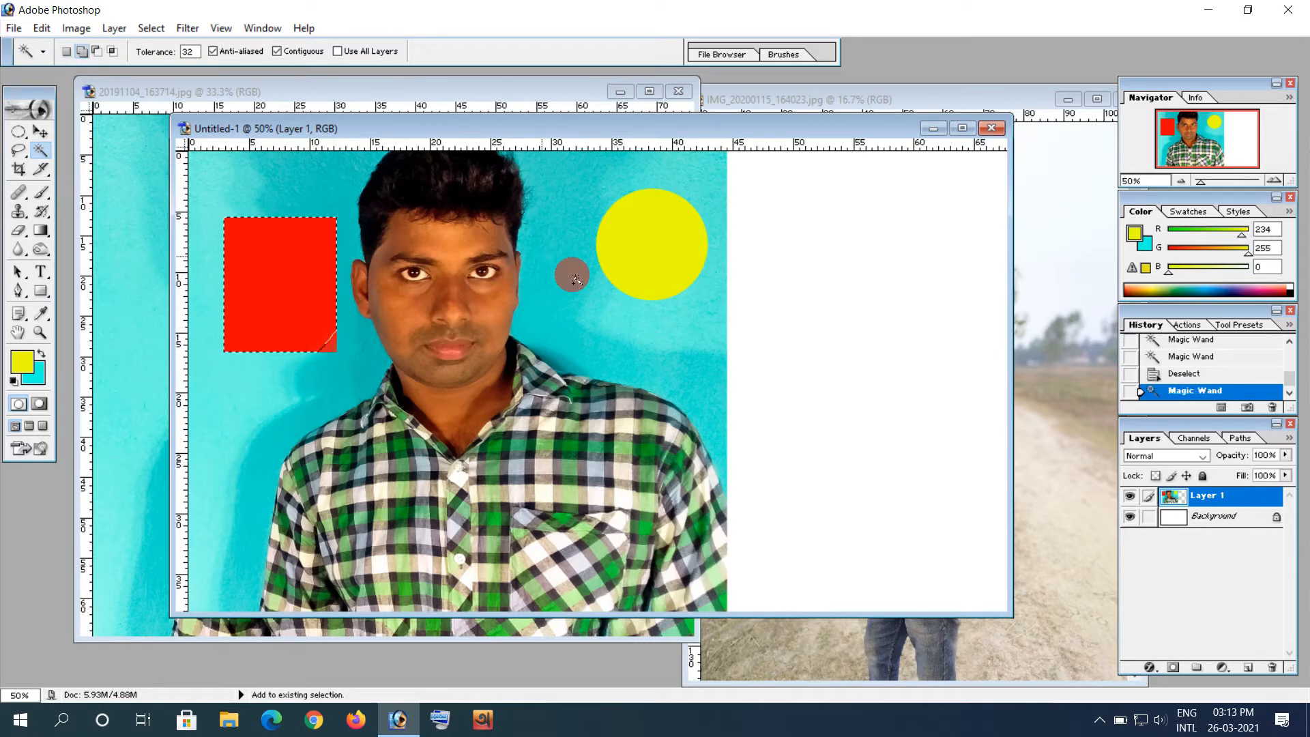
left_click(650, 271, "shift")
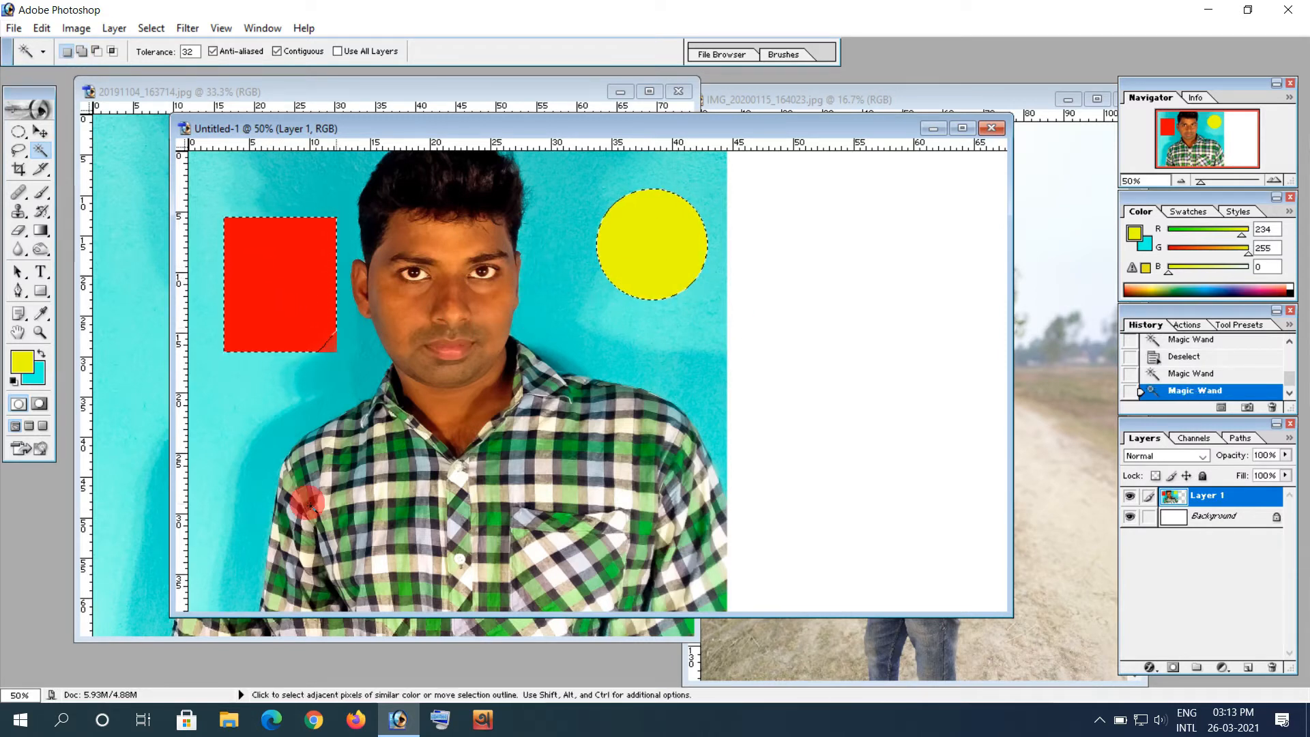
left_click(41, 313)
left_click(22, 361)
left_click_drag(469, 257, 466, 201)
left_click(575, 130)
key("w")
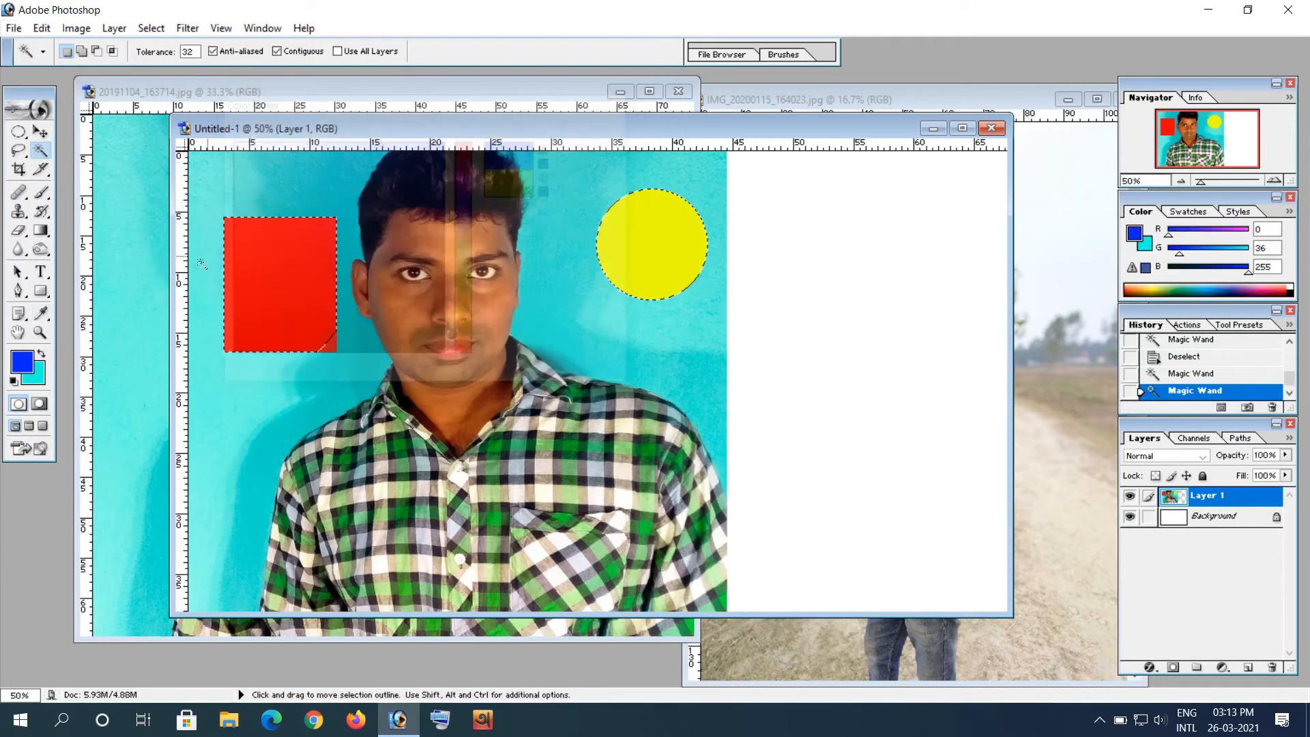
- Paint the selected rectangle and circle blue with the Brush tool
left_click(49, 197)
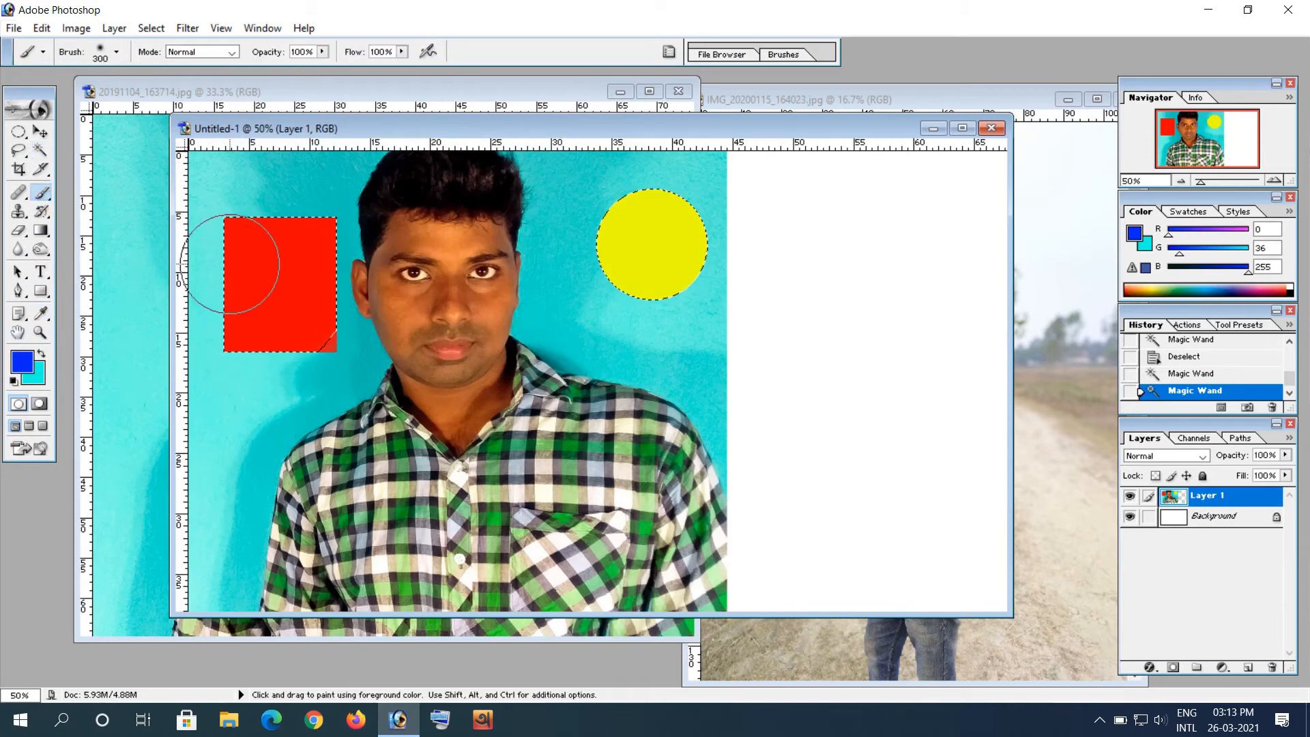
left_click_drag(215, 362, 219, 355)
mouse_move(663, 244)
left_mouse_down()
mouse_move(649, 206)
mouse_move(654, 217)
left_mouse_up()
- Select the leftover red corner of the rectangle with the Magic Wand, paint it blue with the Brush tool and deselect it
left_click(41, 150)
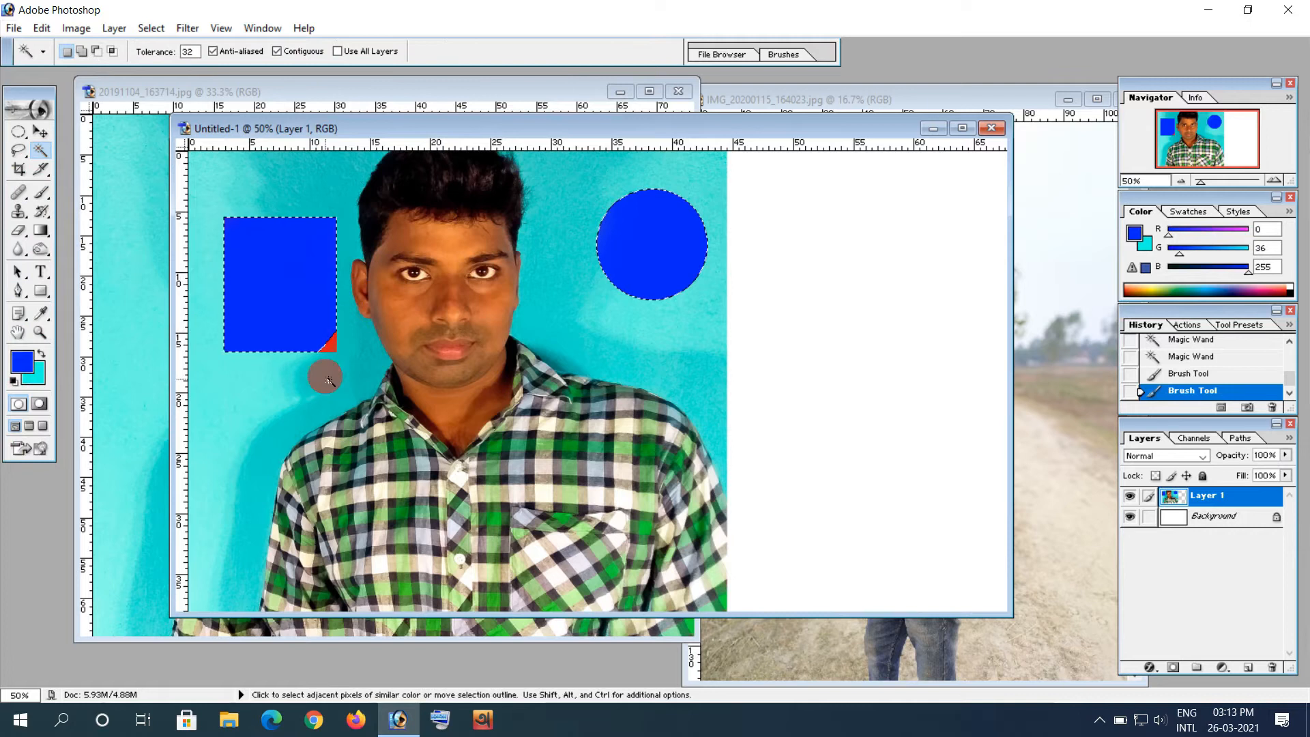
left_click(336, 356)
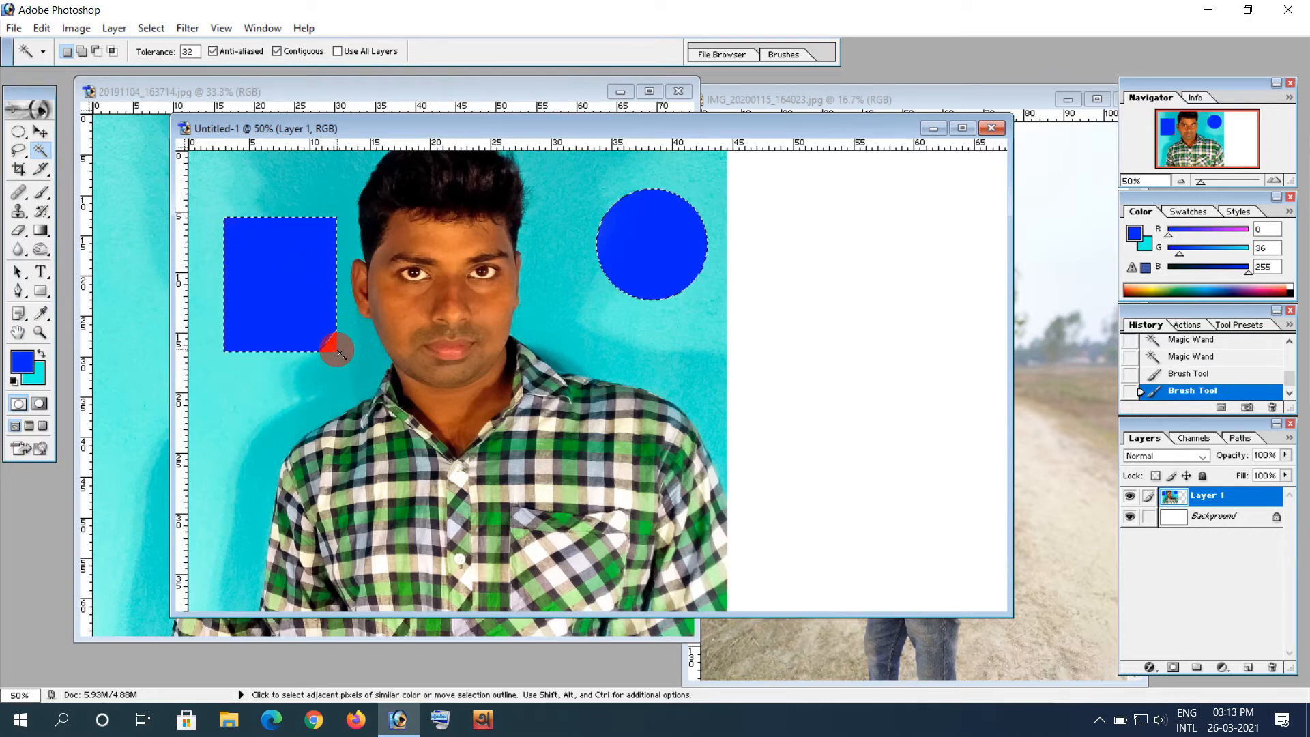
left_click(335, 352)
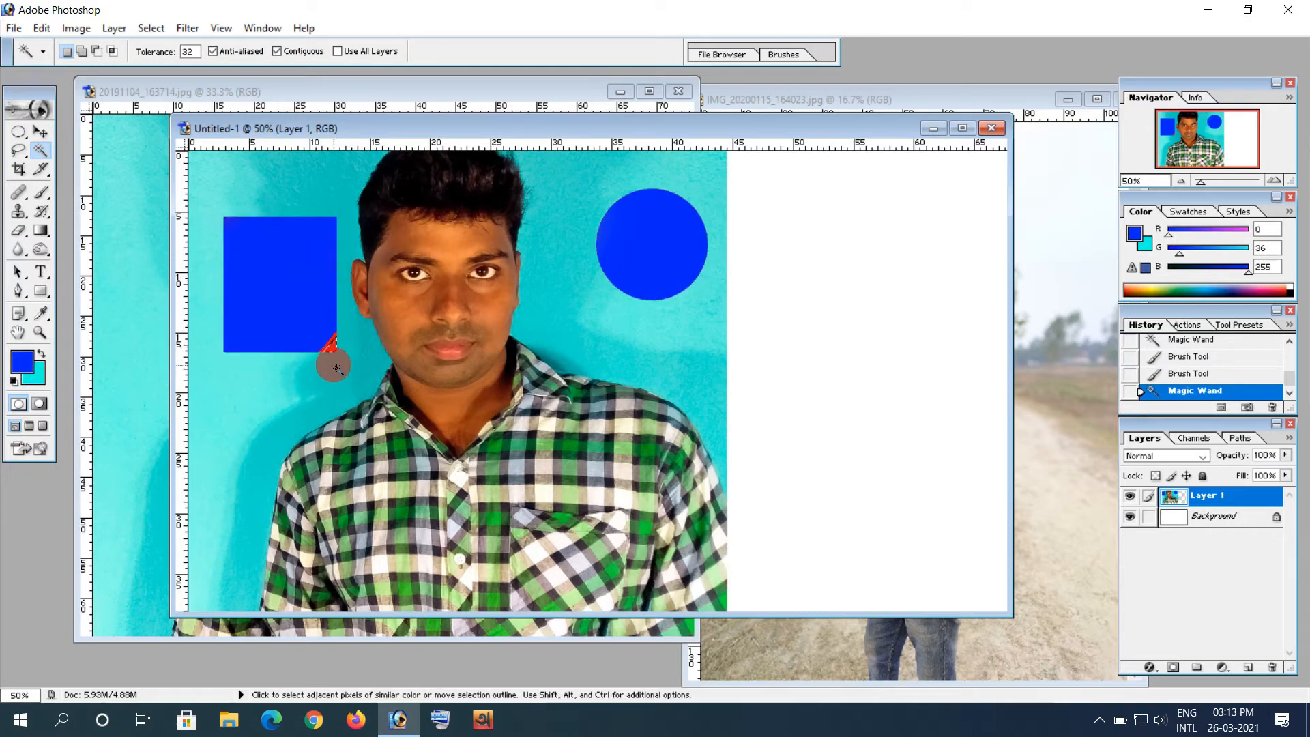
left_click(333, 351, "shift")
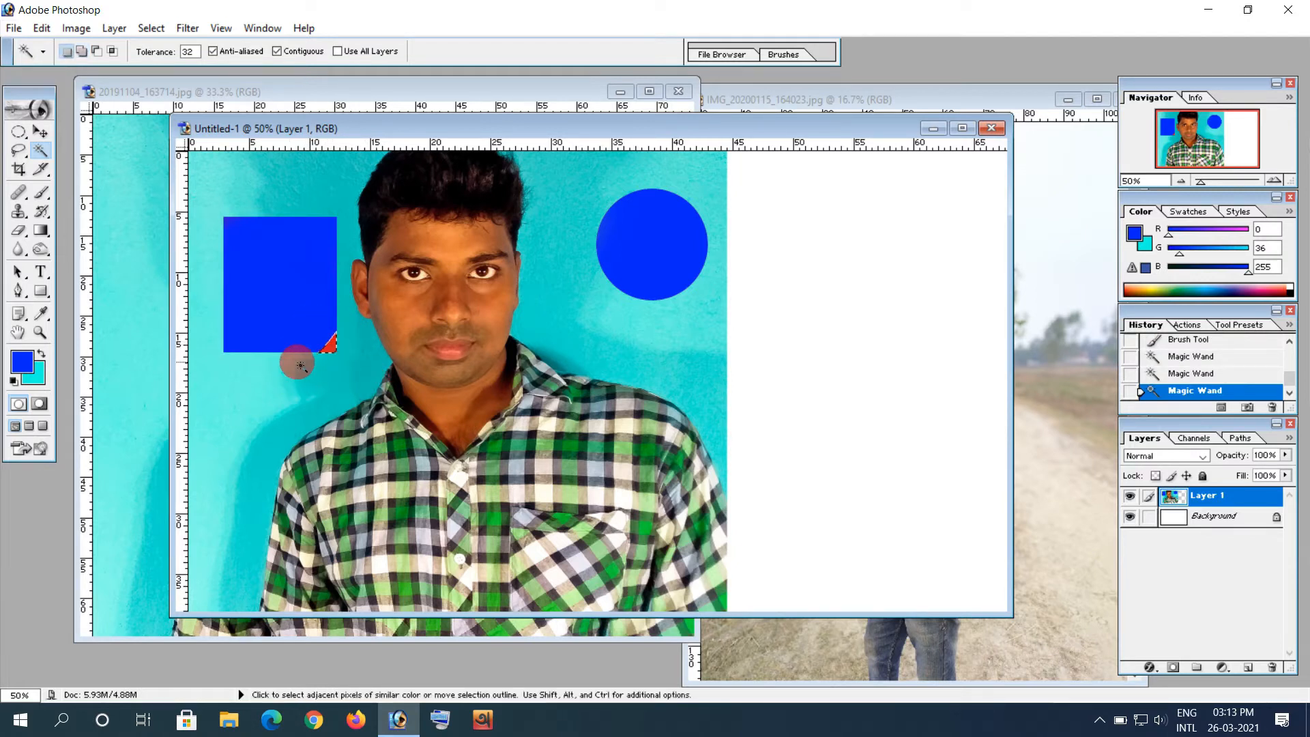
left_click(46, 200)
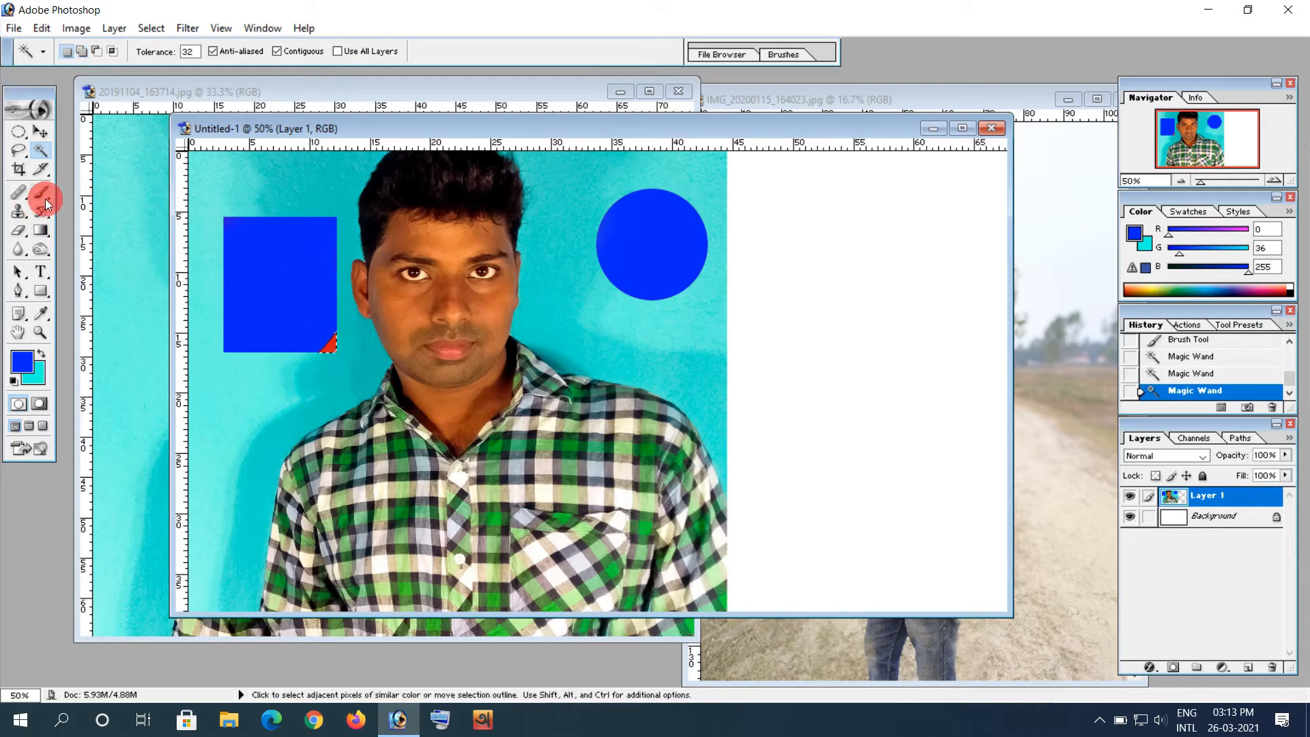
left_click(325, 339)
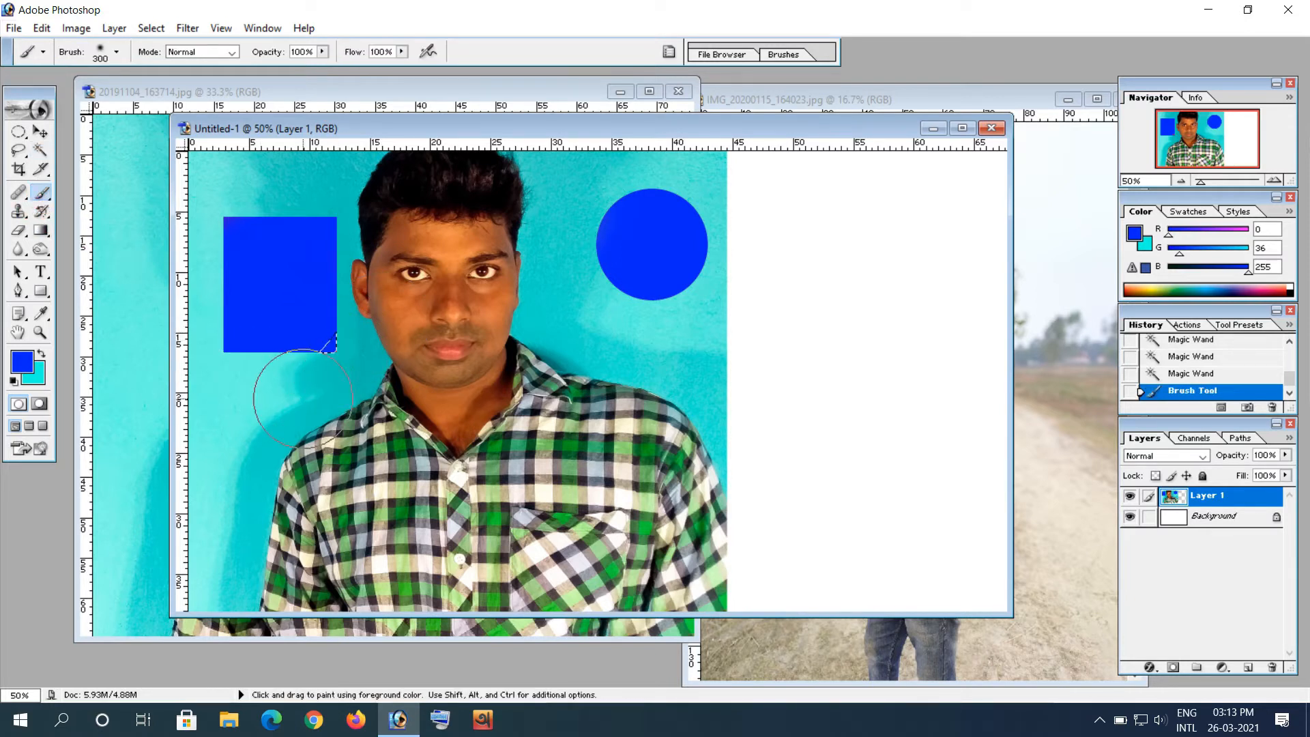
key("ctrl+d")
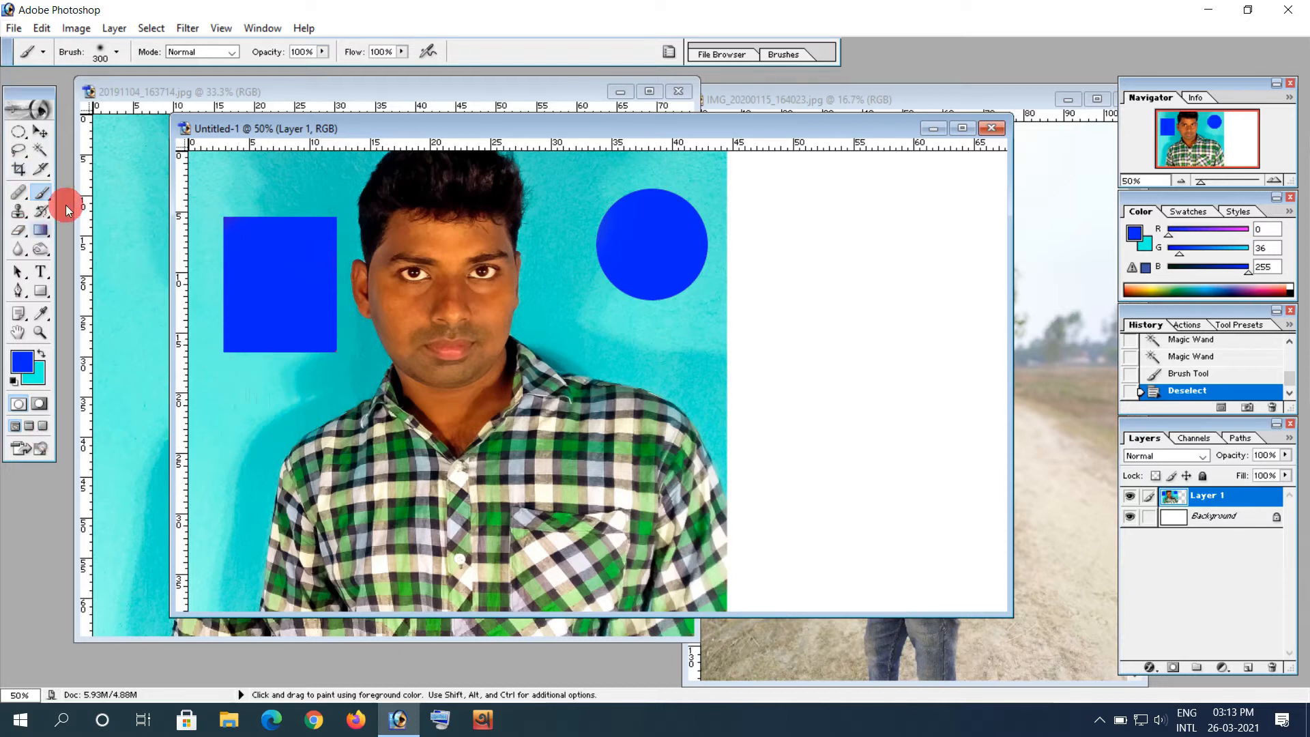
- Crop the portrait in 20191104_163714.jpg around the head and chest to 2.5 cm by 3.5 cm at 250 pixels/inch
left_click(18, 171)
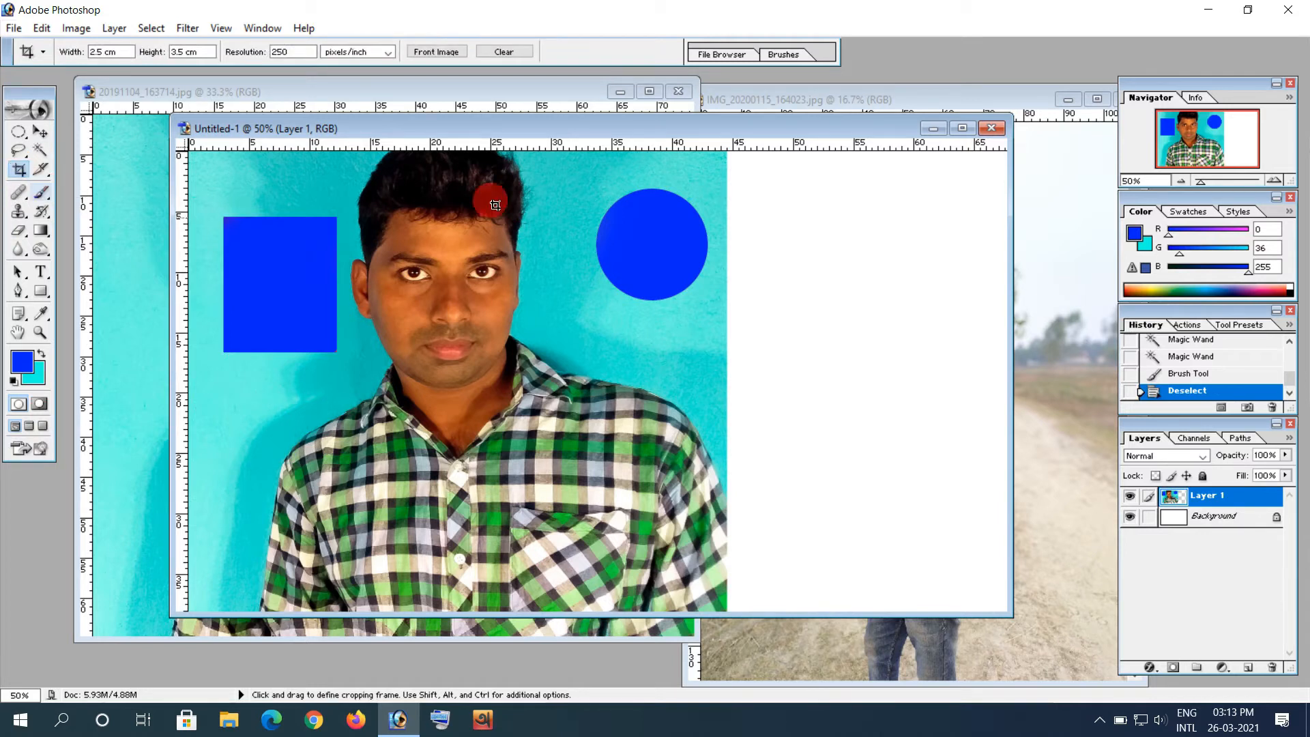
left_click_drag(490, 92, 586, 78)
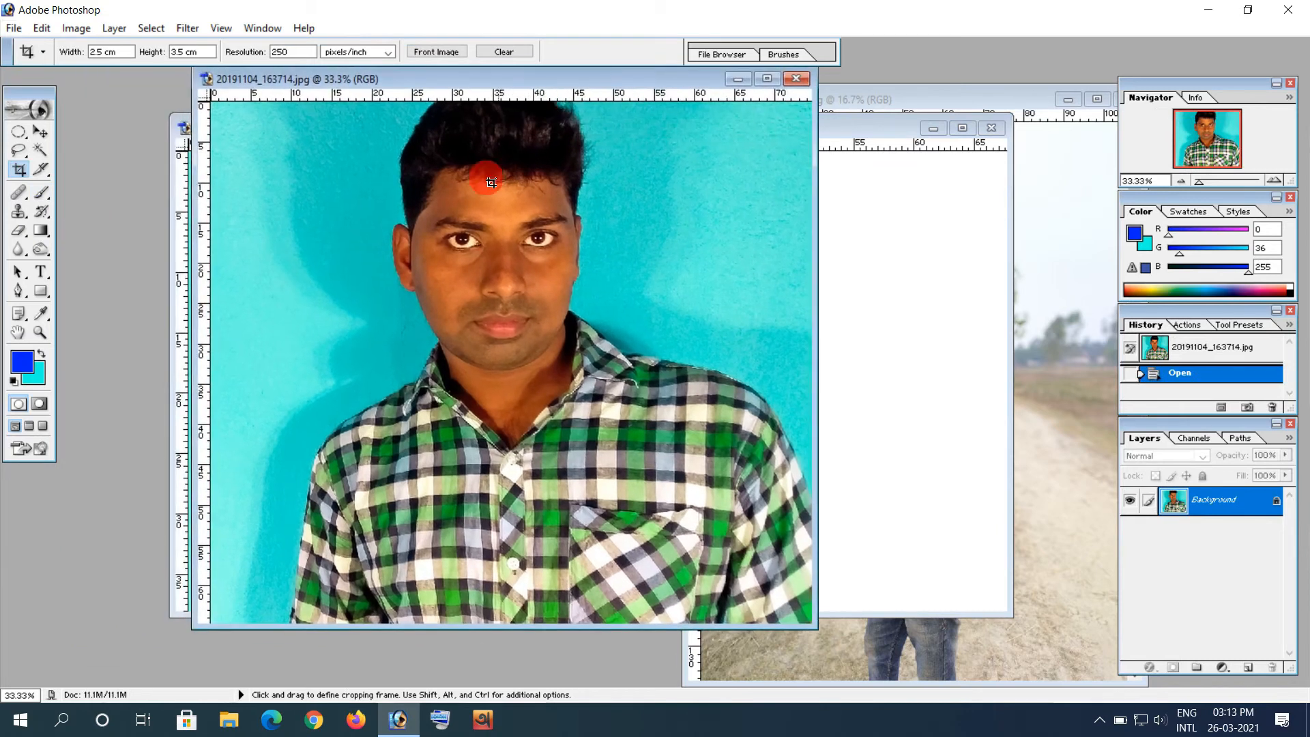
left_click_drag(387, 86, 345, 99)
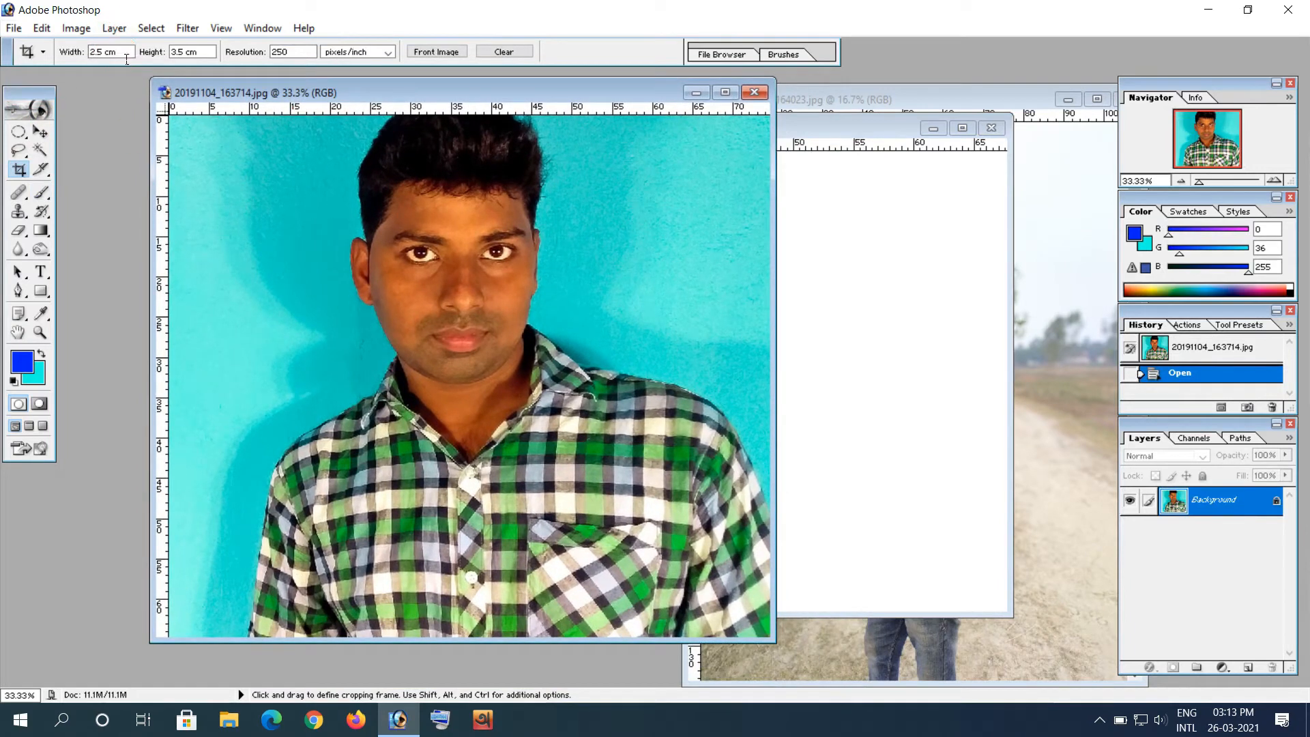
left_click(104, 55)
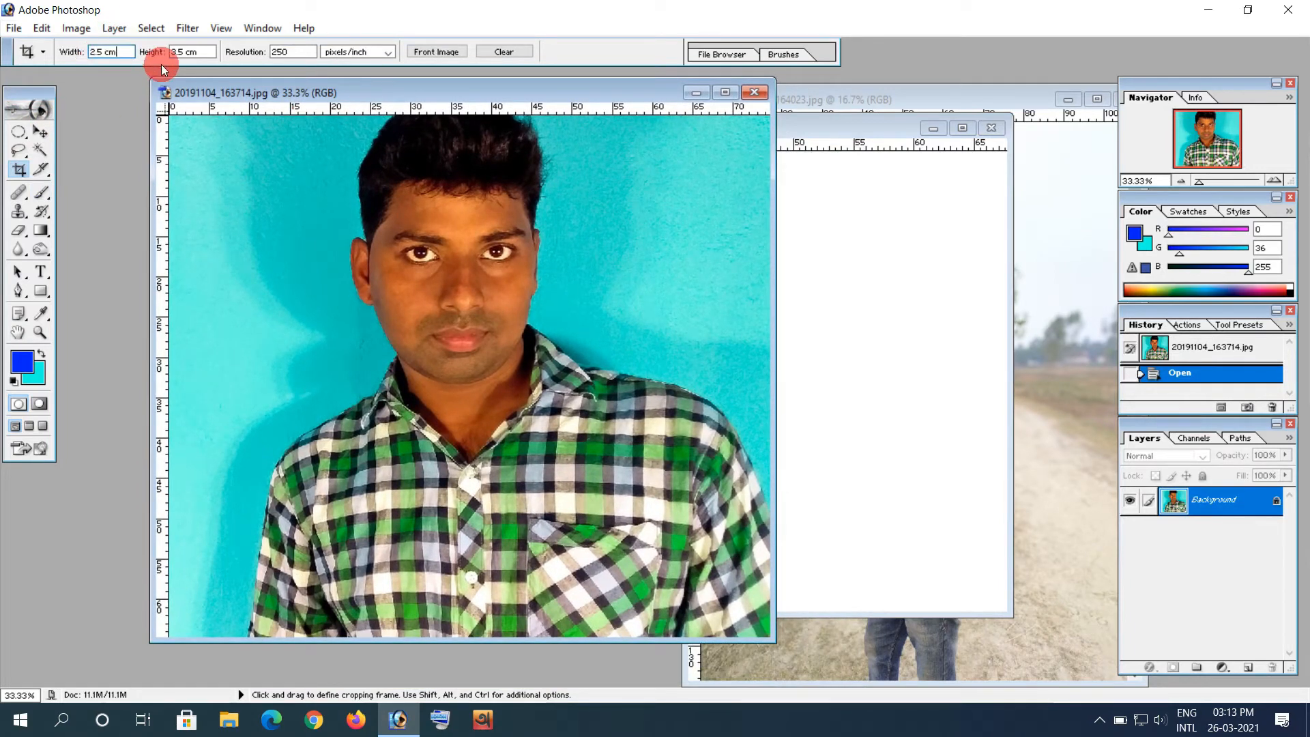
left_click(211, 52)
left_click(294, 52)
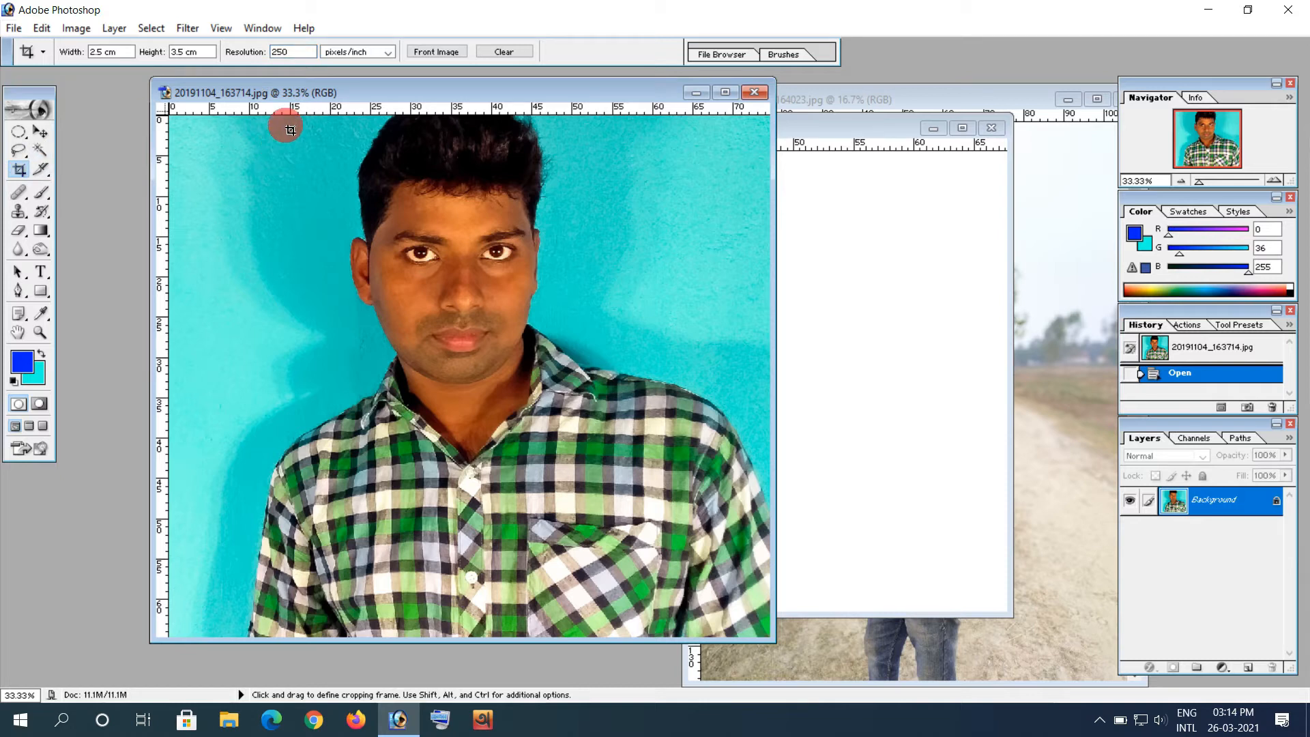
left_click_drag(287, 140, 329, 262)
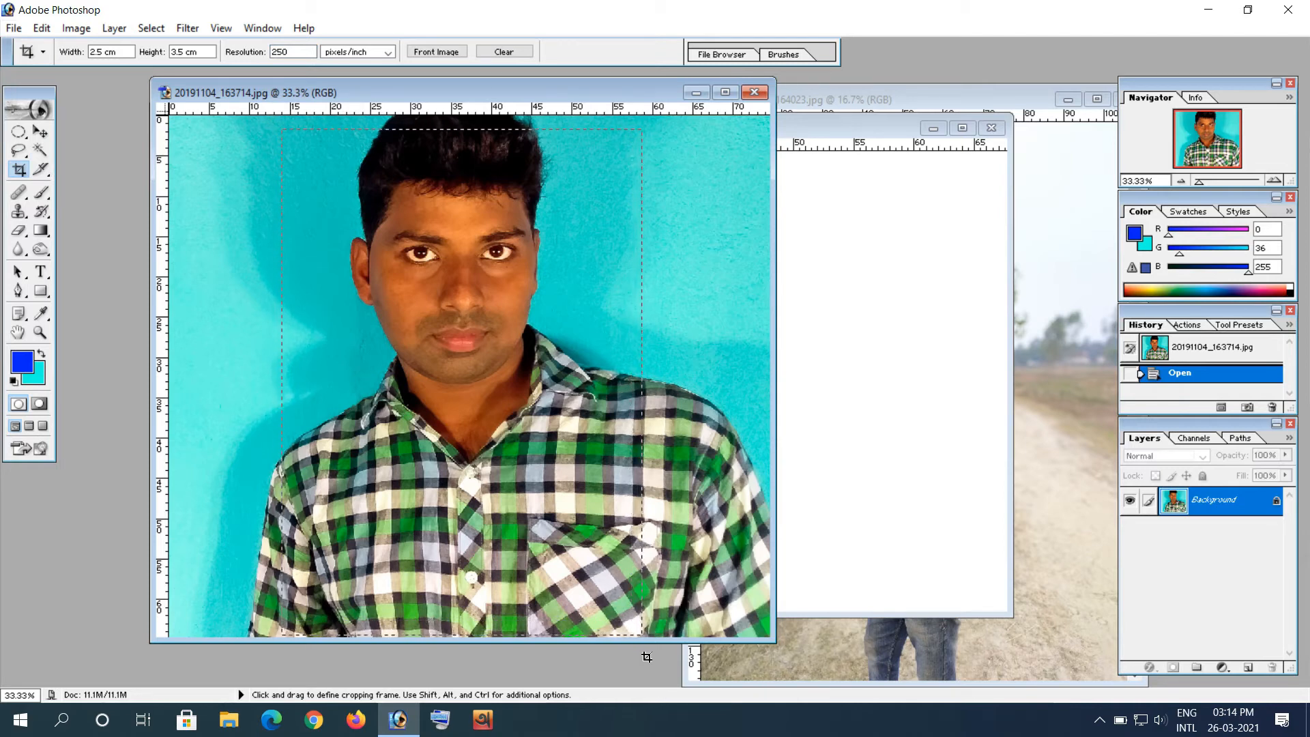
left_click_drag(647, 657, 645, 653)
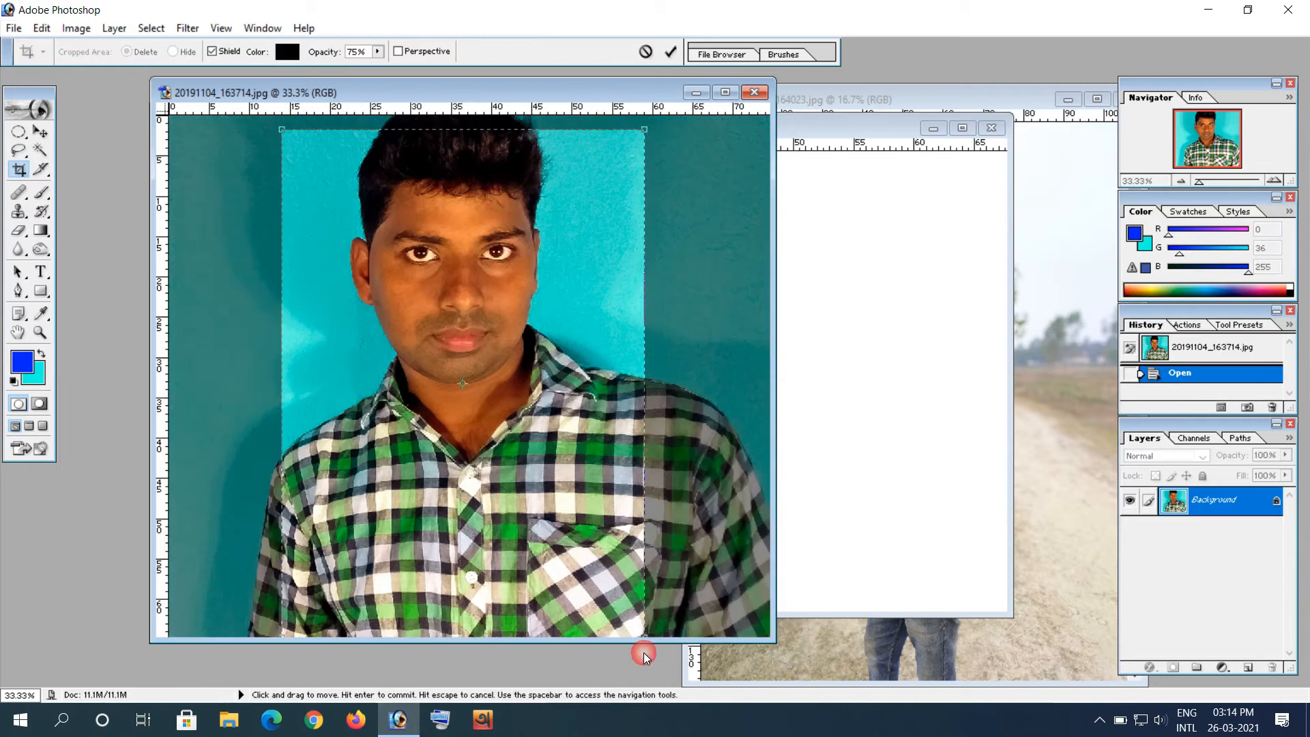
double_click(573, 545)
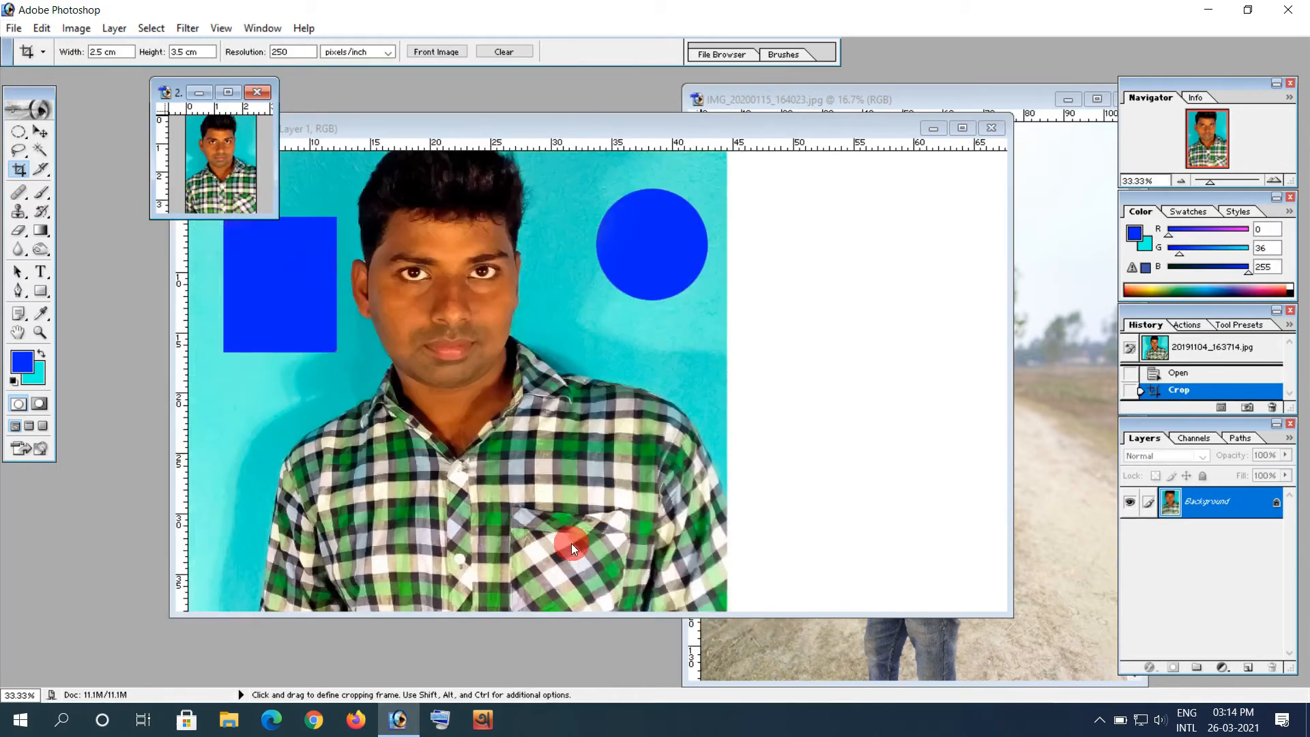
- Enlarge the cropped photo's window and examine the photo at 100% zoom
left_click_drag(278, 218, 497, 480)
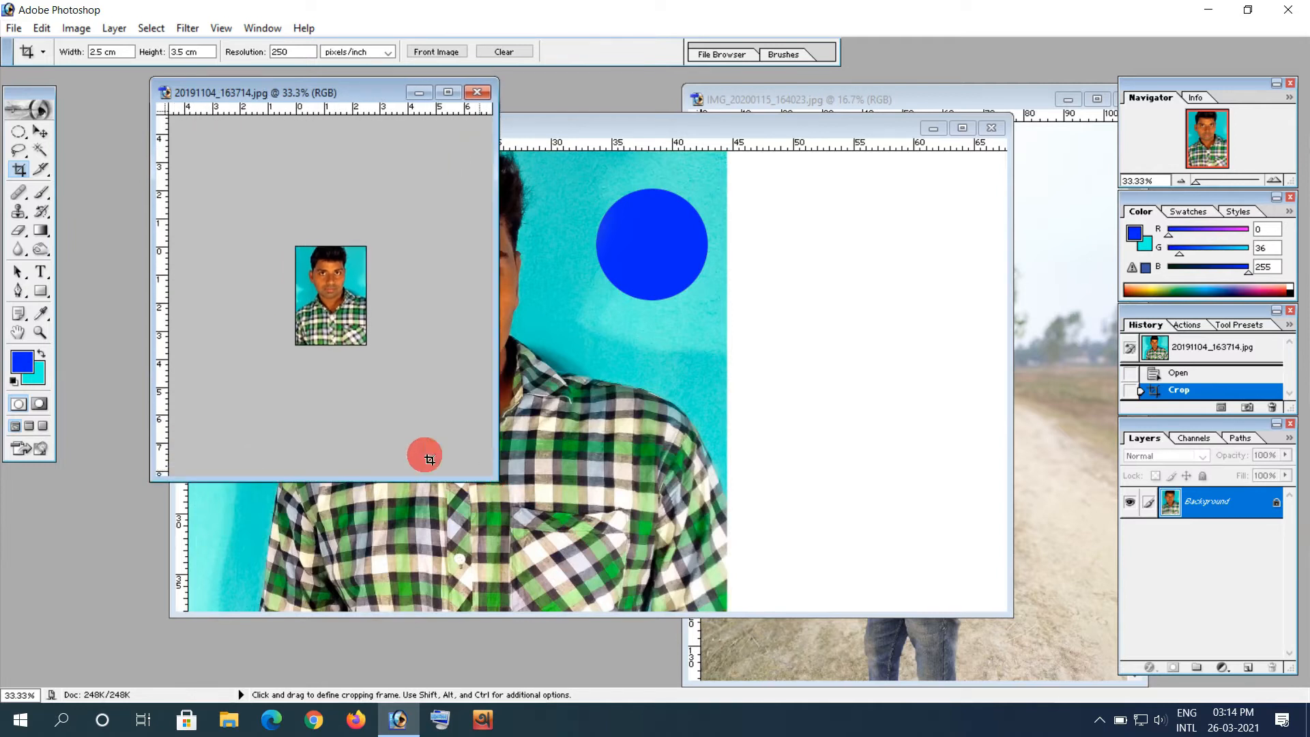
left_click(1273, 180)
left_click(1274, 180)
left_click(1274, 180)
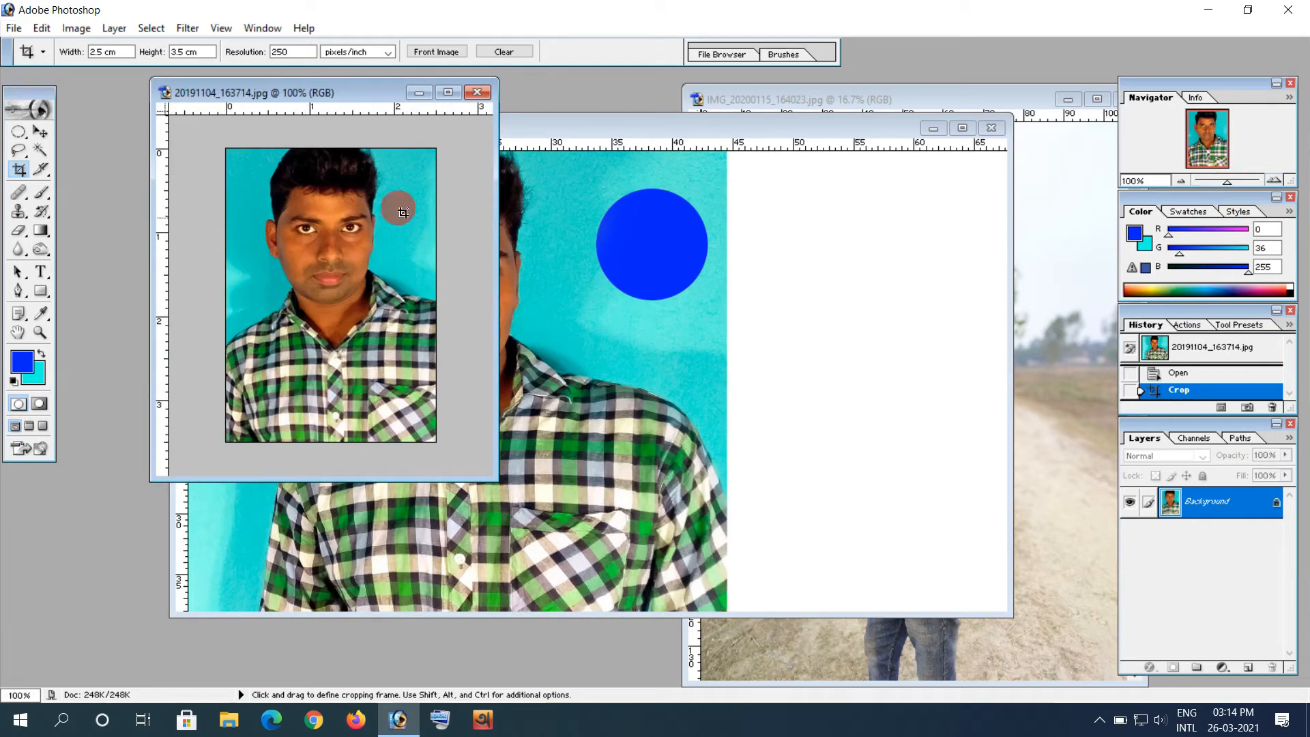
- Try a Pencil stroke and a Brush stroke on the cropped photo beside the face, and undo both
left_click(41, 194)
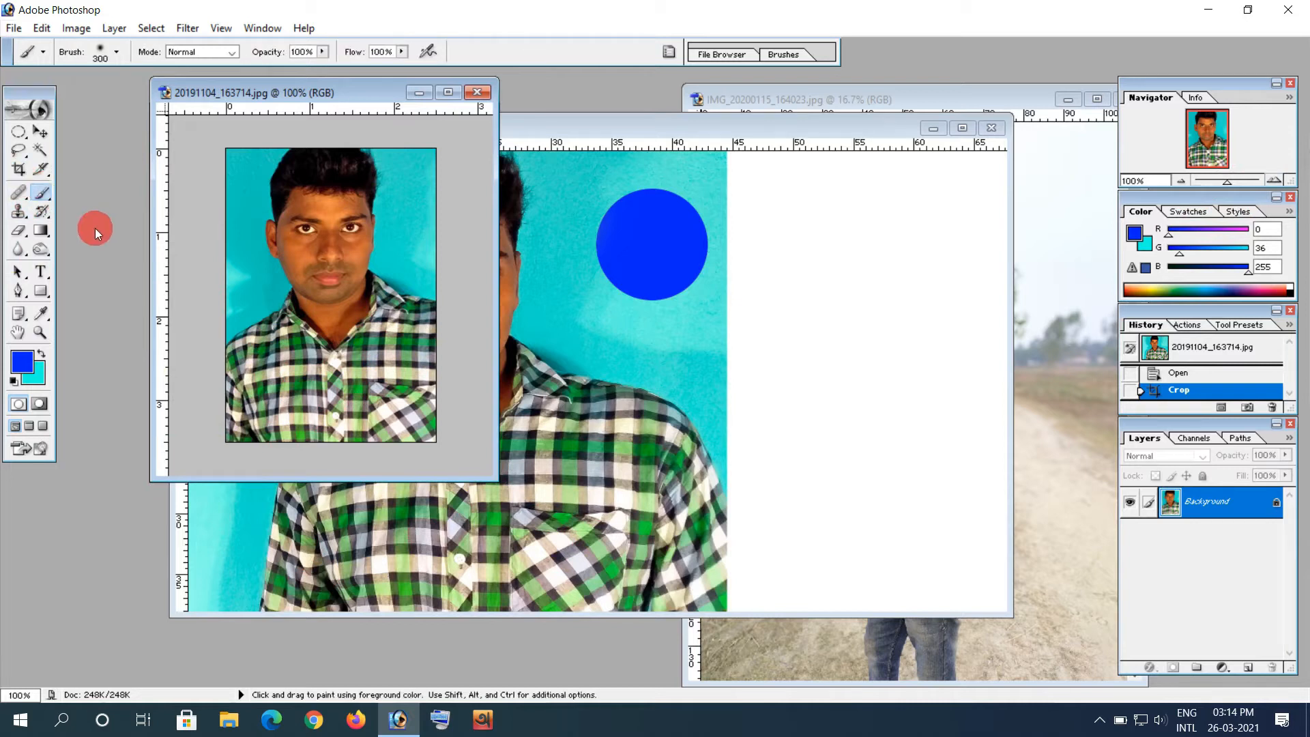
left_click(48, 196)
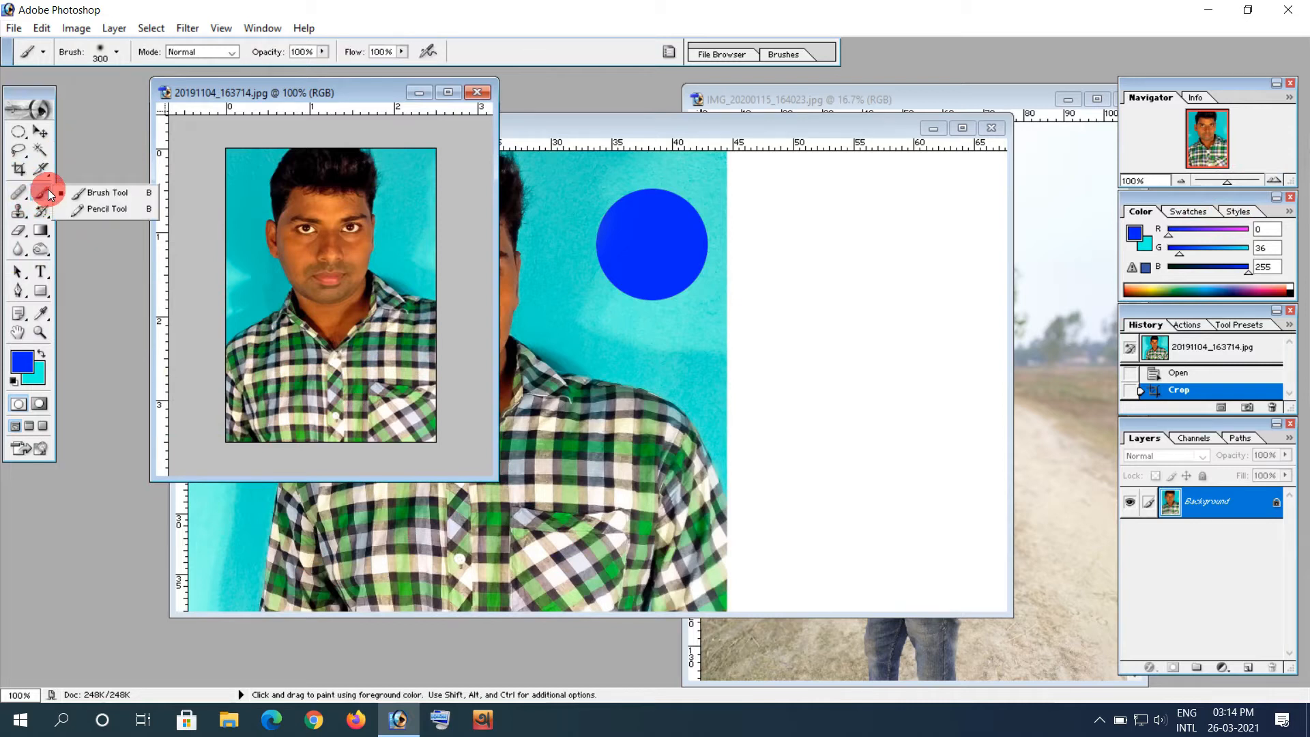
left_click(91, 197)
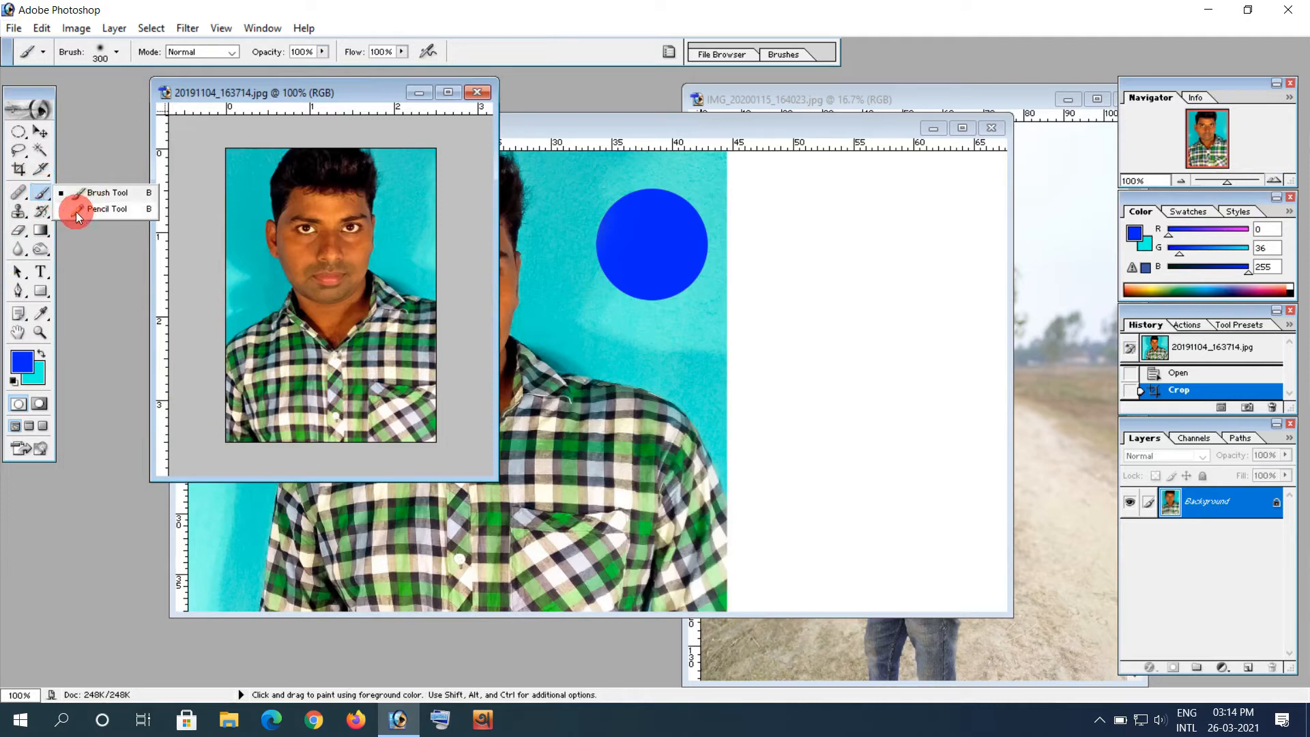
left_click(81, 209)
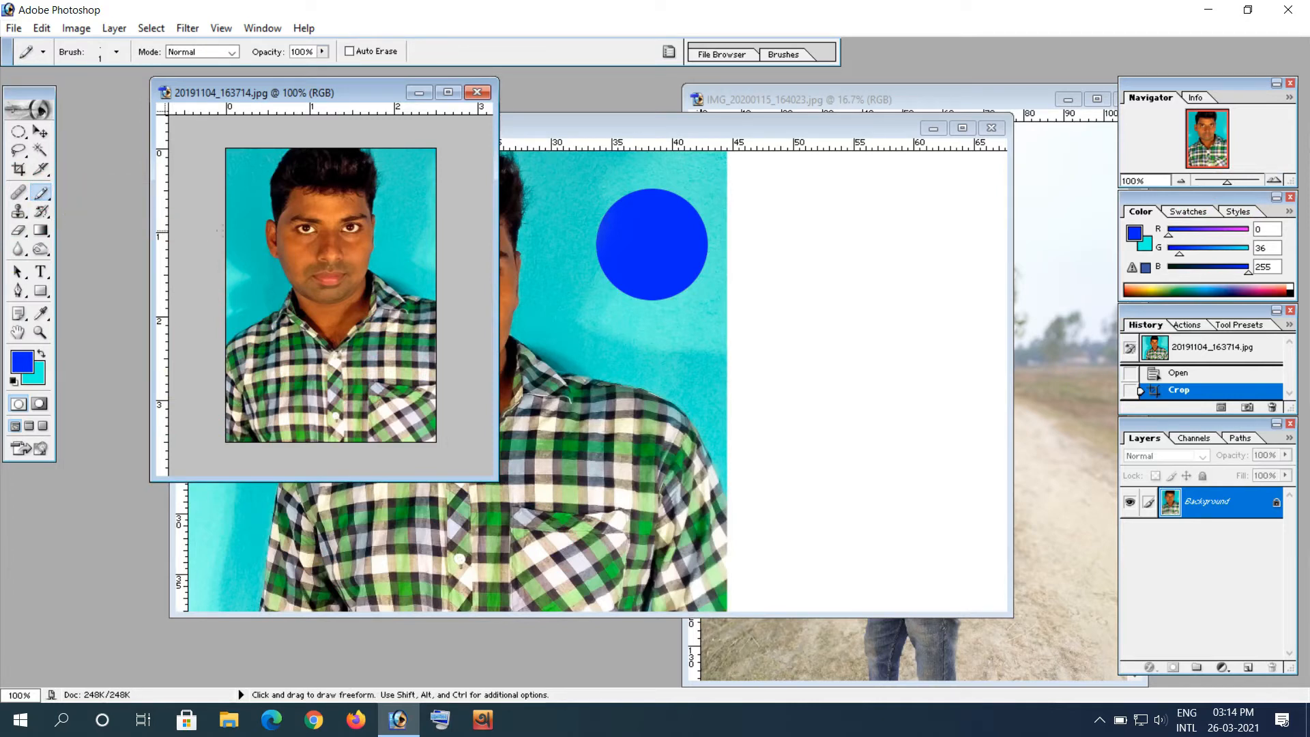
left_click_drag(255, 286, 248, 250)
left_click(52, 193)
left_click(94, 198)
mouse_move(225, 191)
left_mouse_down()
mouse_move(291, 281)
mouse_move(278, 238)
left_mouse_up()
key("ctrl+alt+z")
key("ctrl+alt+z")
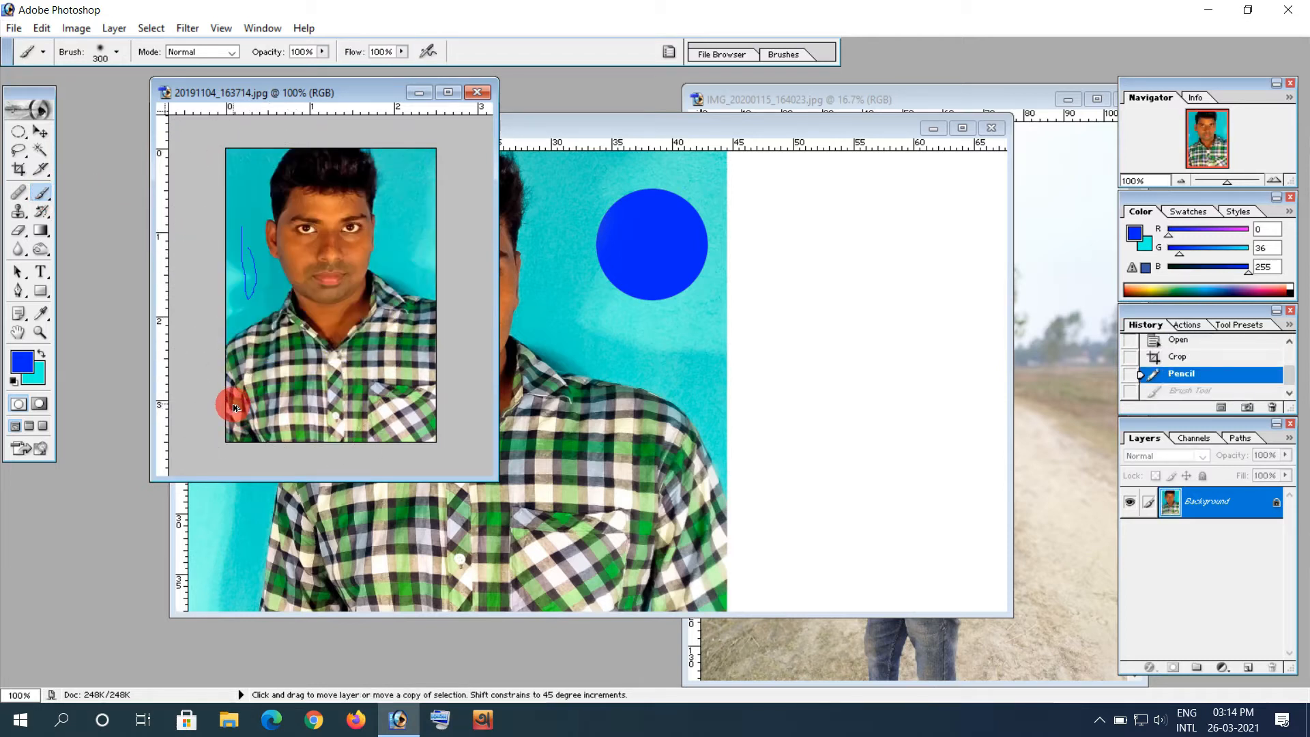
- Close the cropped 20191104_163714.jpg without saving it
left_click(20, 217)
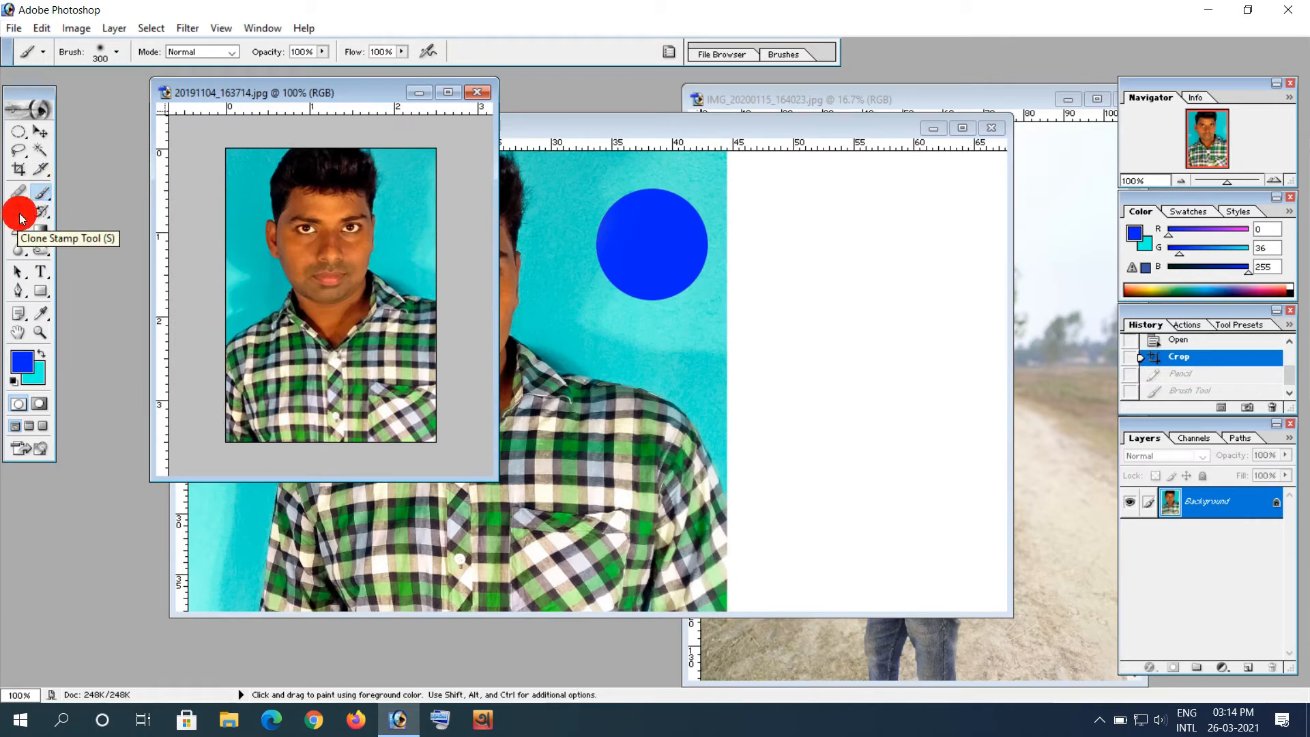
left_click(477, 92)
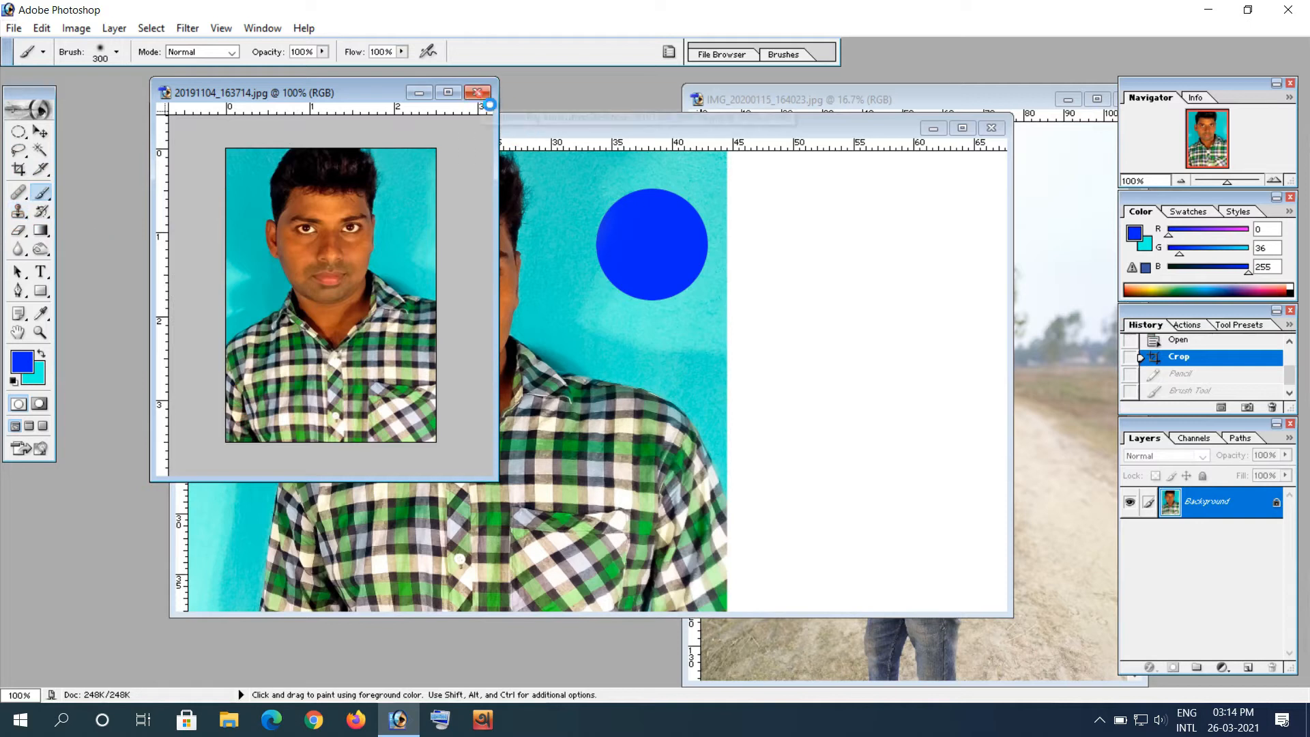
left_click(657, 280)
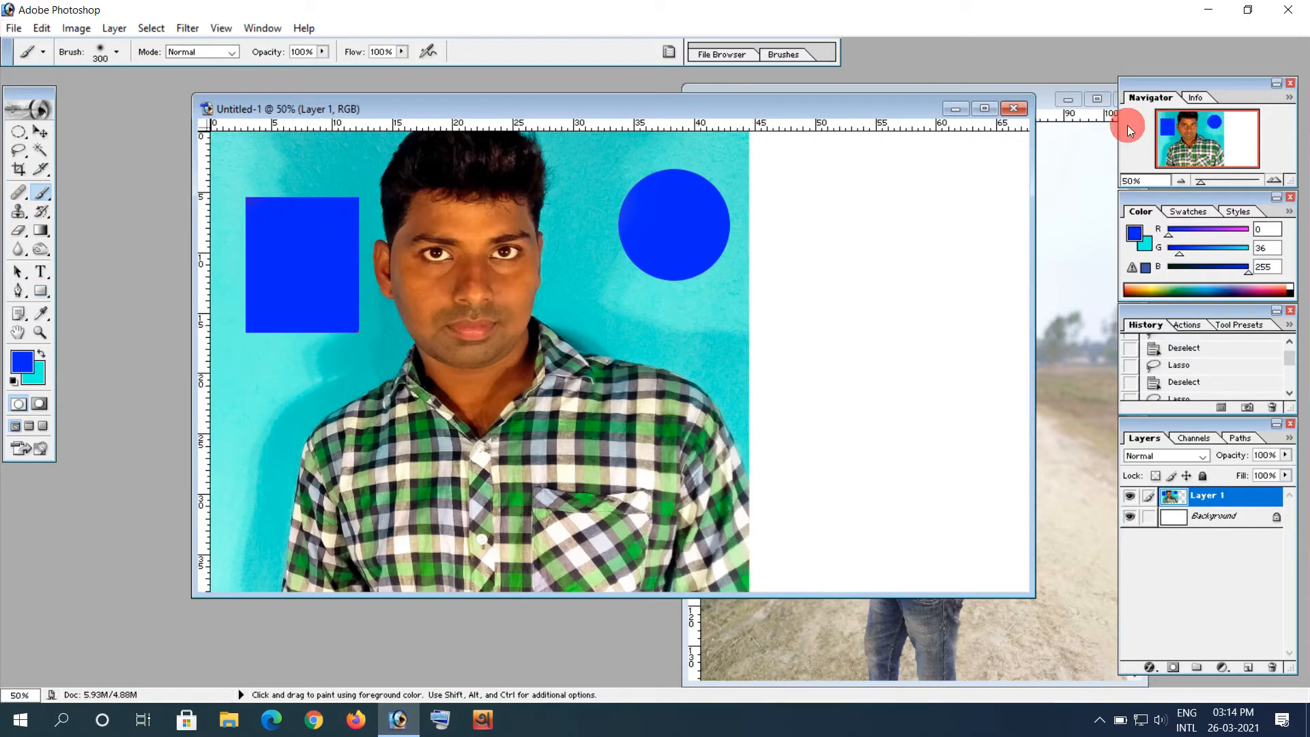
- Choose the Clone Stamp tool for the face in Untitled-1 and set its brush size to 70
left_click(1271, 182)
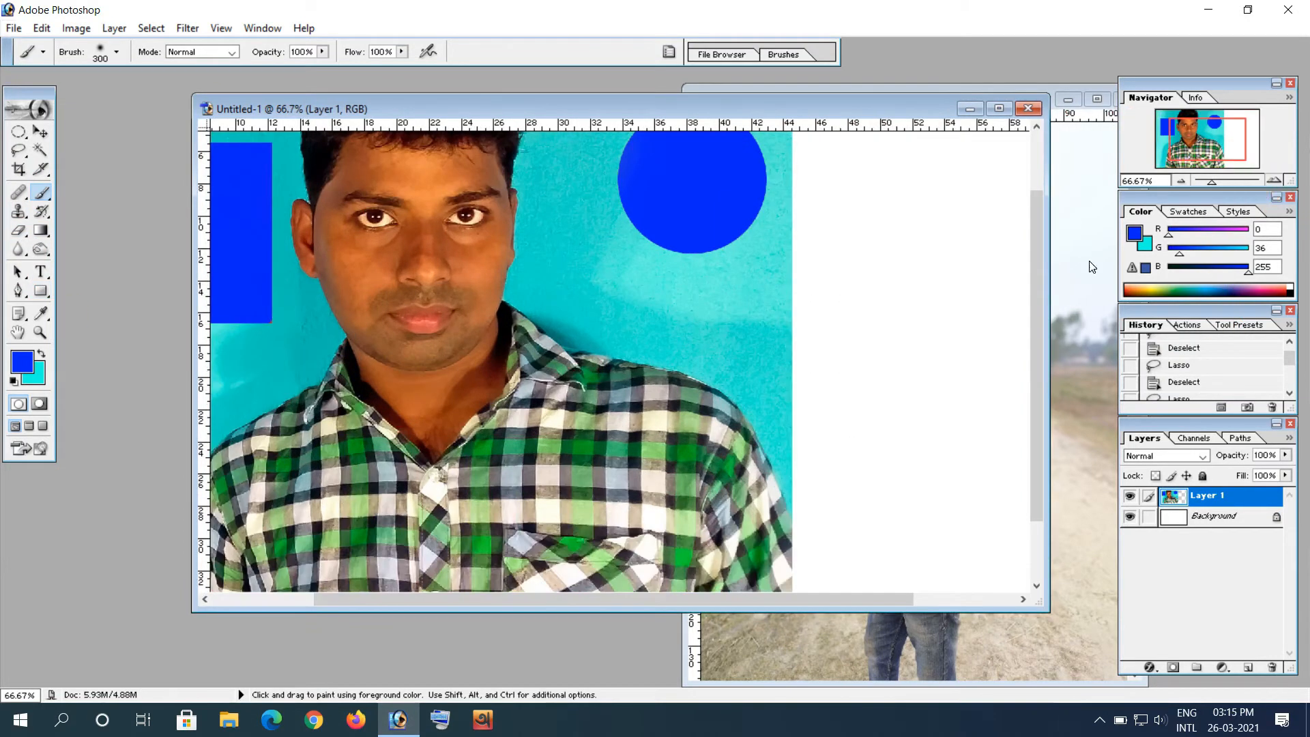
left_click(1273, 181)
left_click_drag(511, 109, 574, 105)
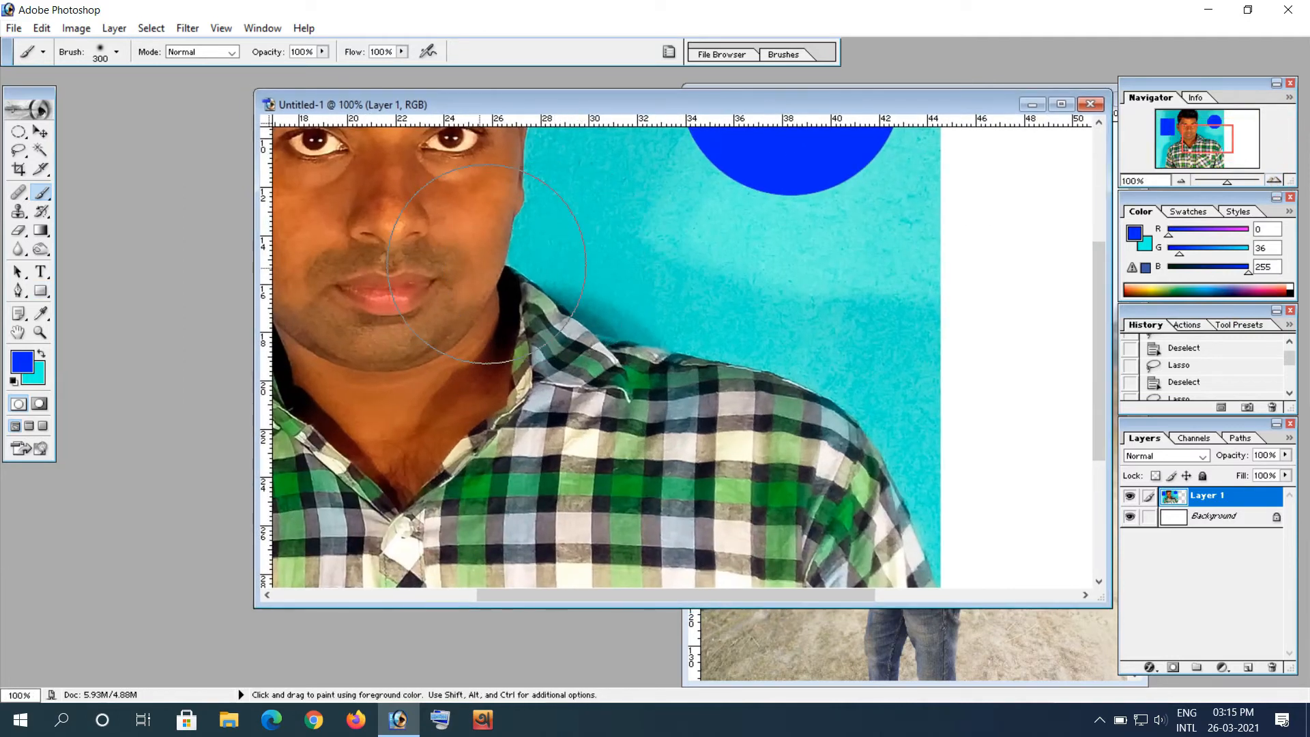
left_click_drag(468, 108, 400, 119)
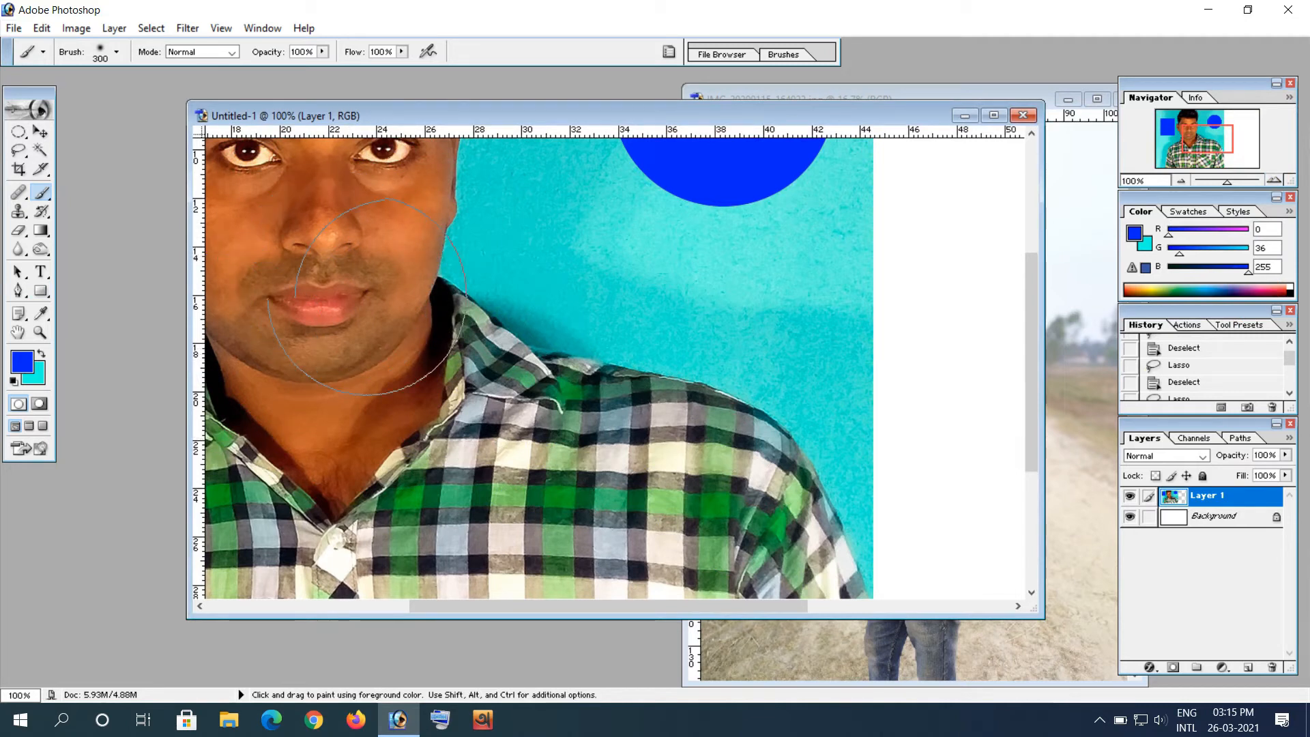
left_click(17, 332)
left_click_drag(363, 314, 596, 425)
left_click_drag(575, 293, 564, 369)
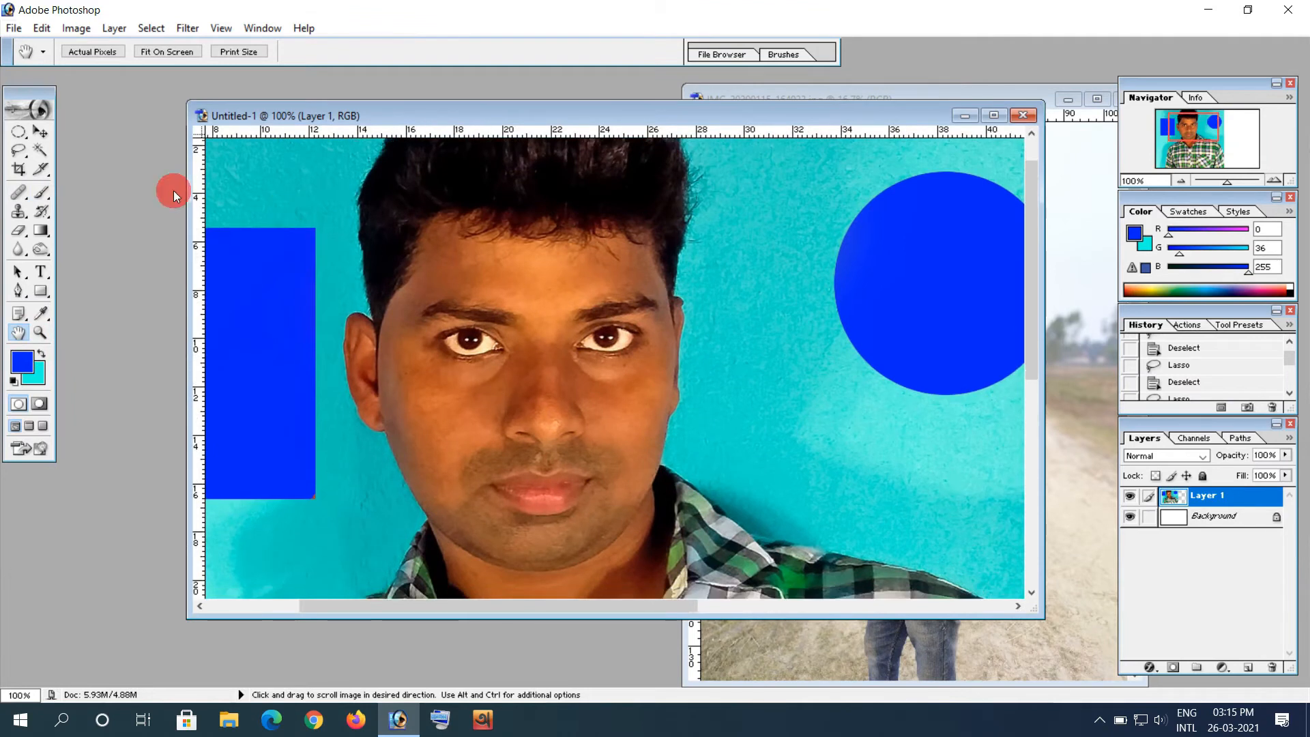
left_click(18, 211)
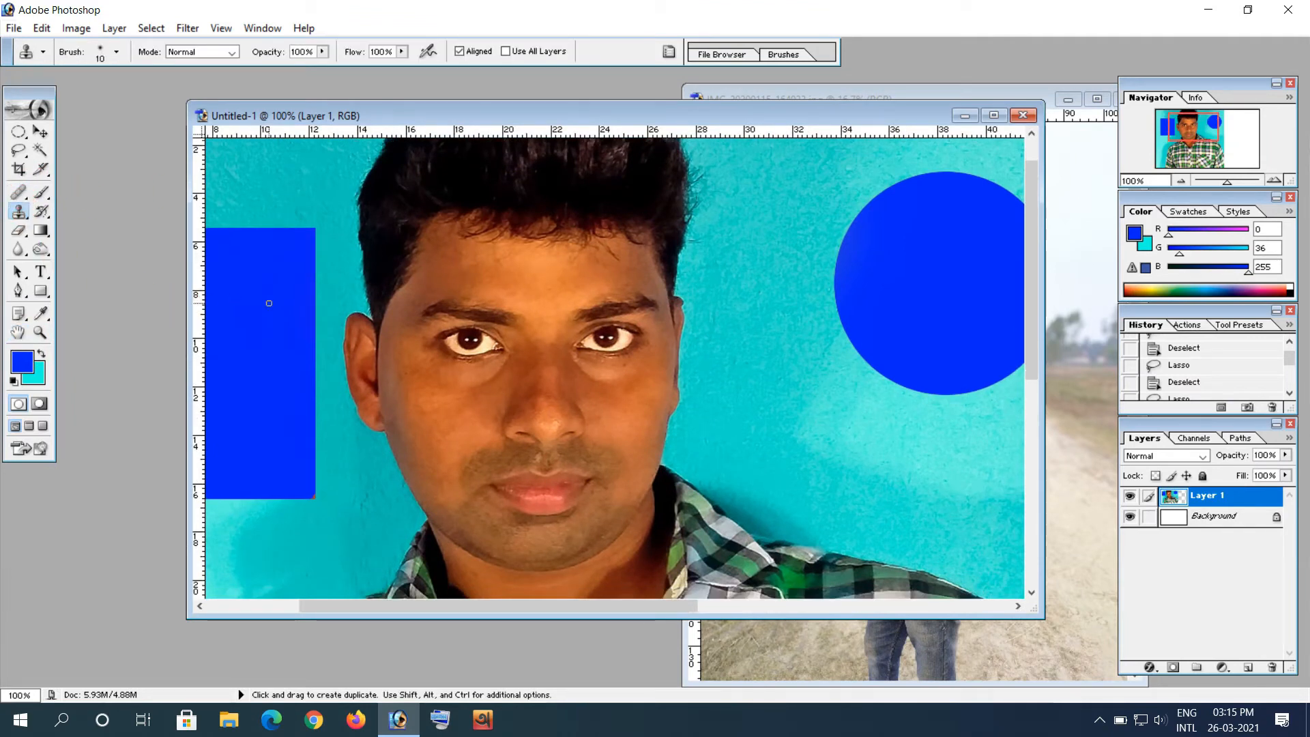
mouse_move(544, 263)
left_mouse_down()
mouse_move(546, 302)
mouse_move(538, 229)
left_mouse_up()
left_click_drag(547, 432, 564, 451)
left_click_drag(584, 374, 612, 403)
left_click(607, 396)
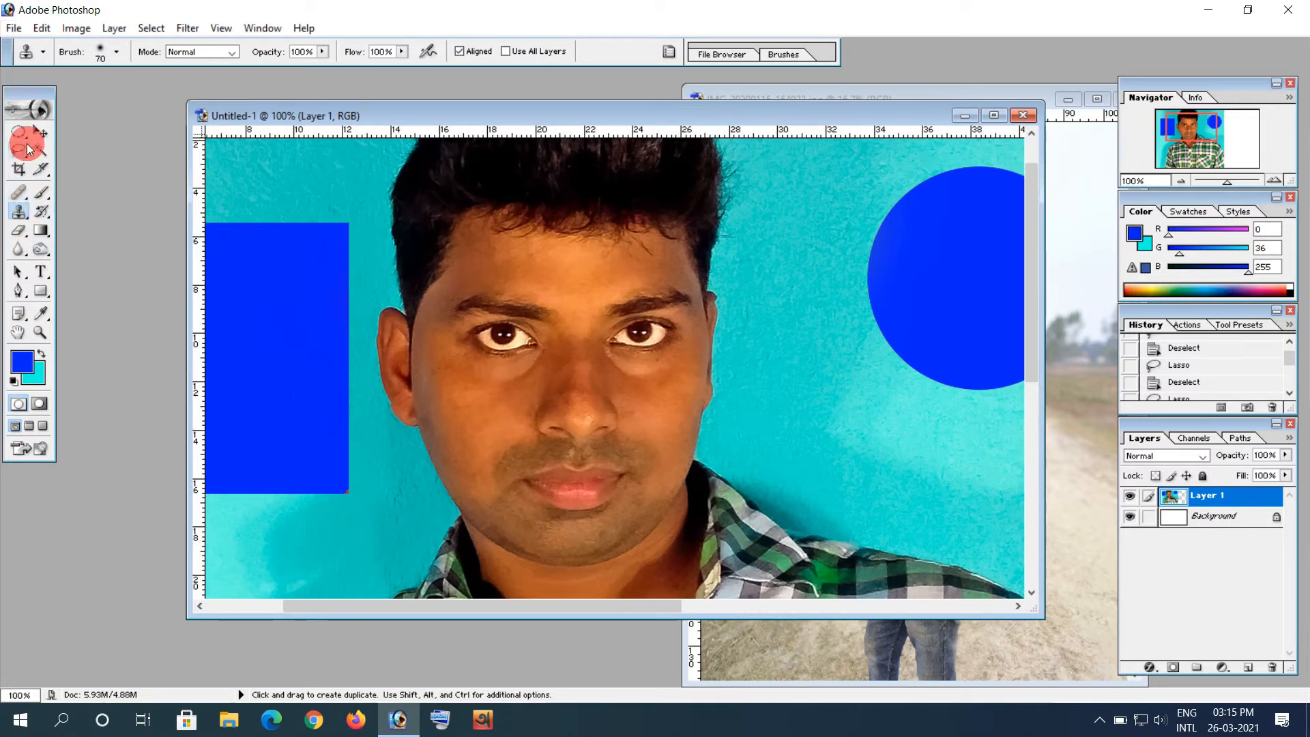
- Lasso a small teardrop-shaped area on the cheek, fill it with blue using the Brush tool, and deselect it
left_click(21, 150)
mouse_move(470, 397)
left_mouse_down()
mouse_move(466, 418)
mouse_move(480, 423)
left_mouse_up()
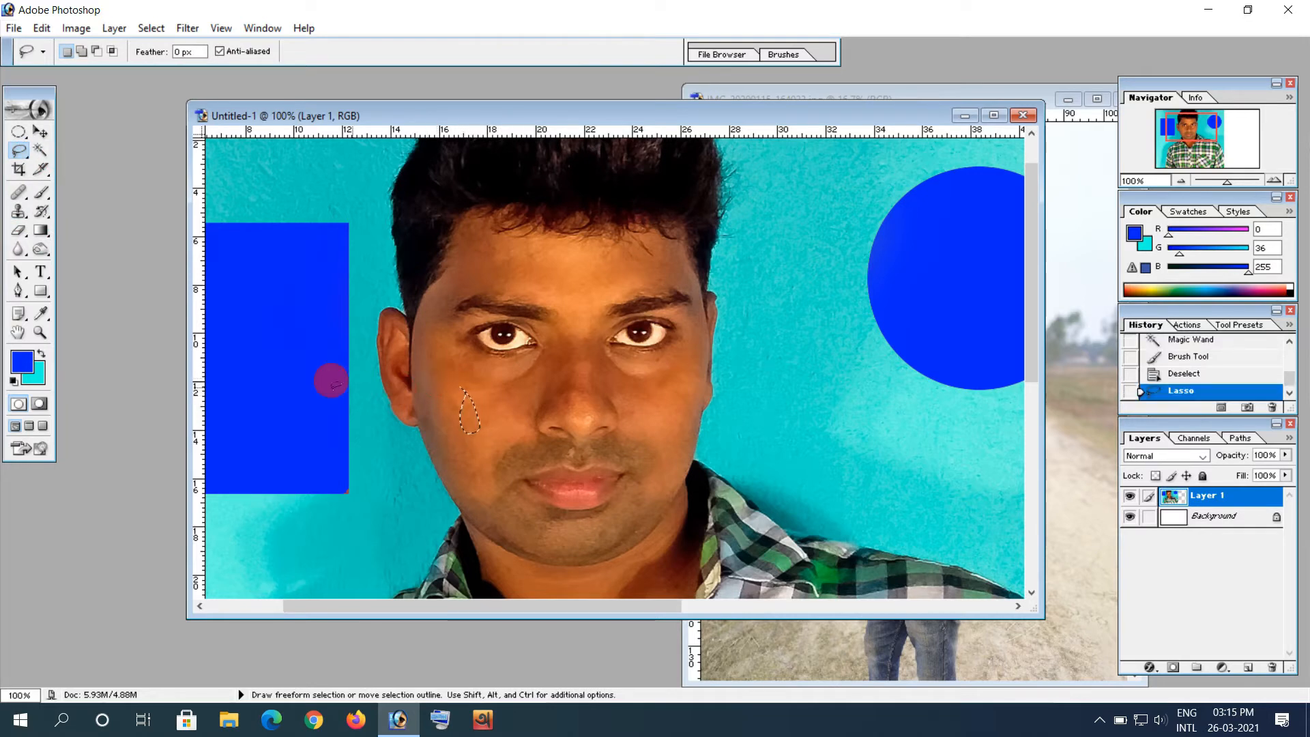
left_click(41, 192)
left_click(399, 423)
key("ctrl+d")
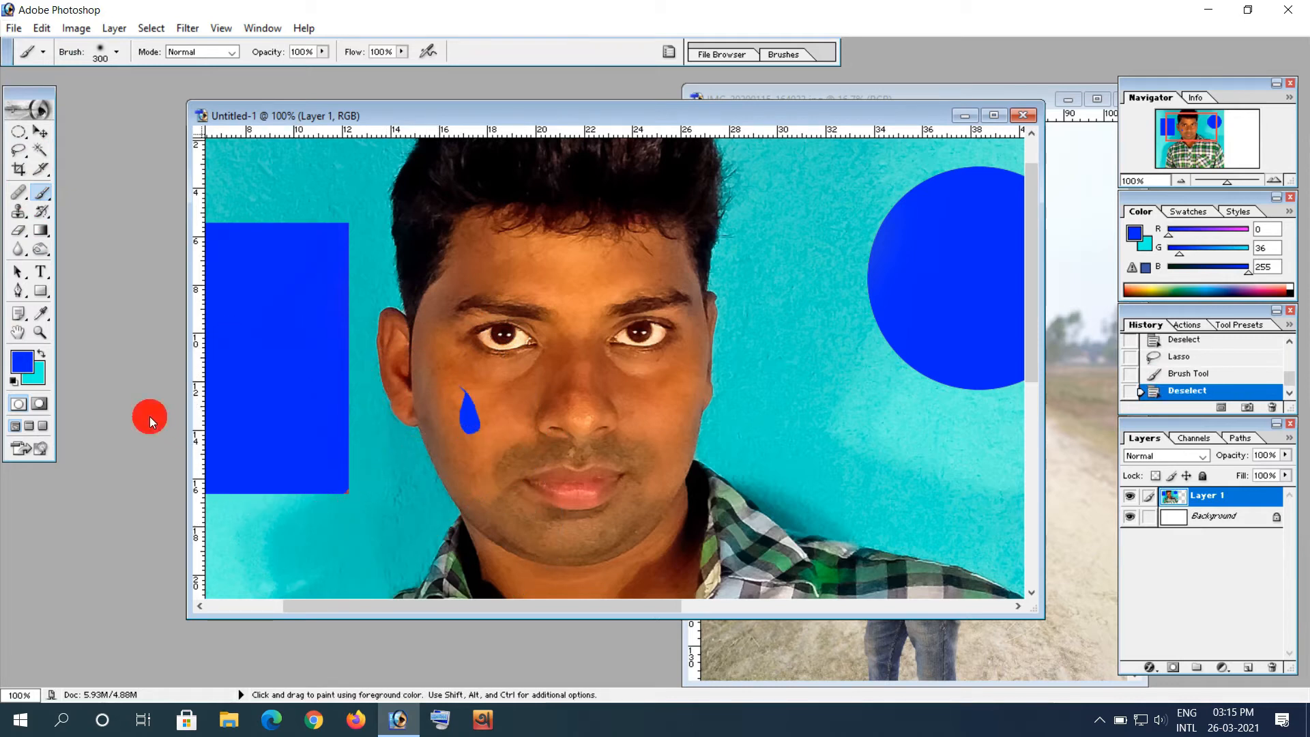
- Clone clean cheek skin over the lower part of the blue teardrop with the Clone Stamp tool at brush size 40
left_click(19, 212)
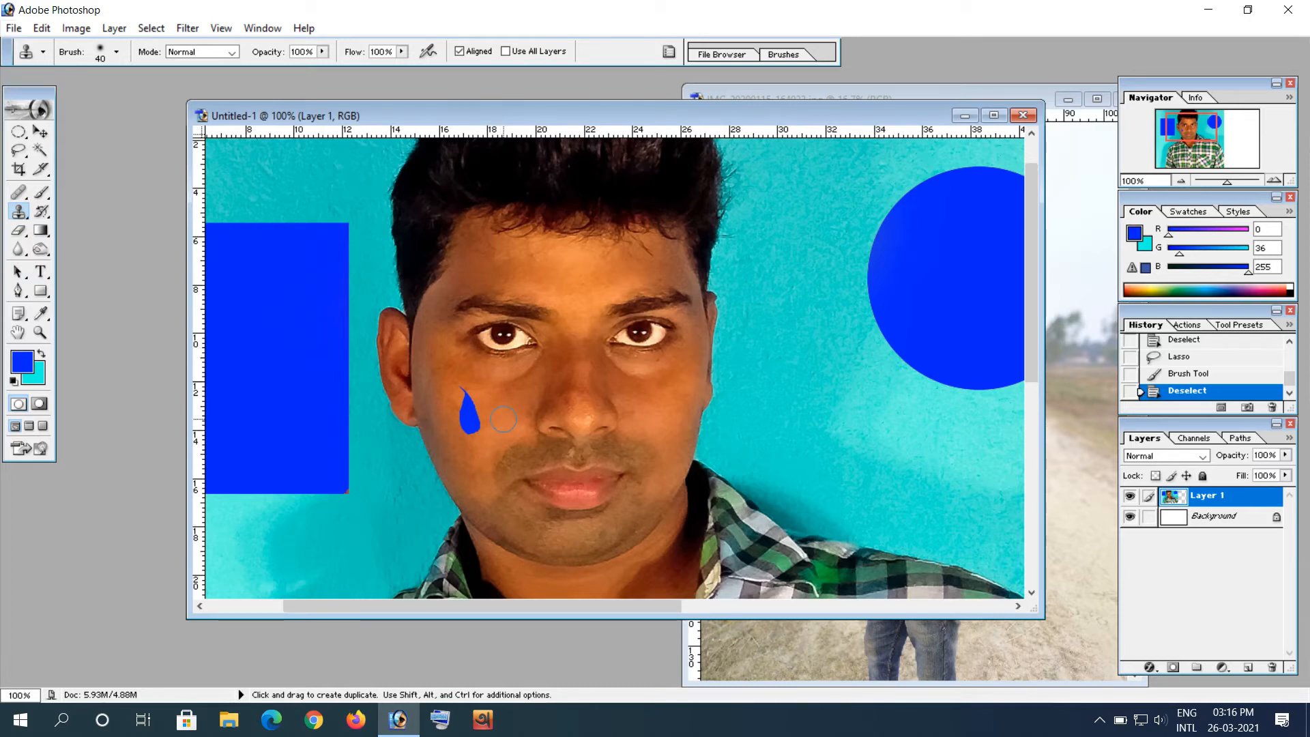
left_click(504, 419, "alt")
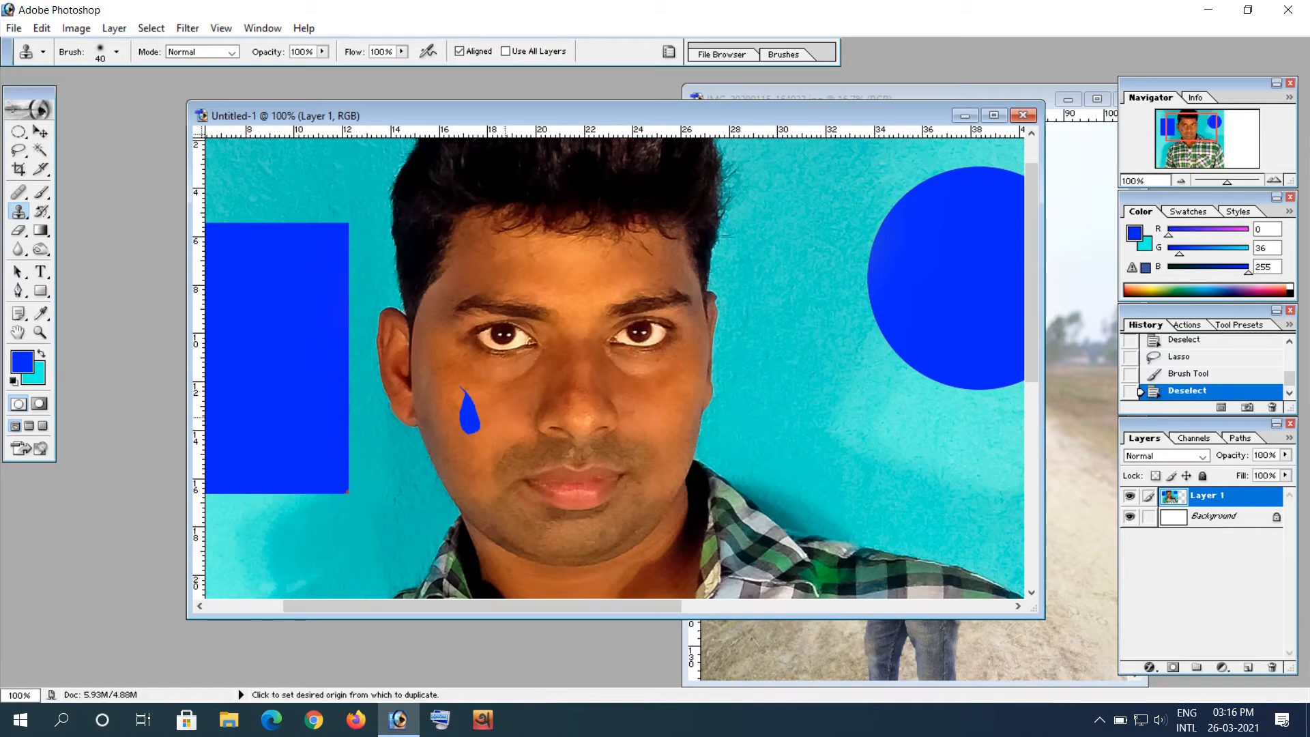
left_click(505, 419, "alt")
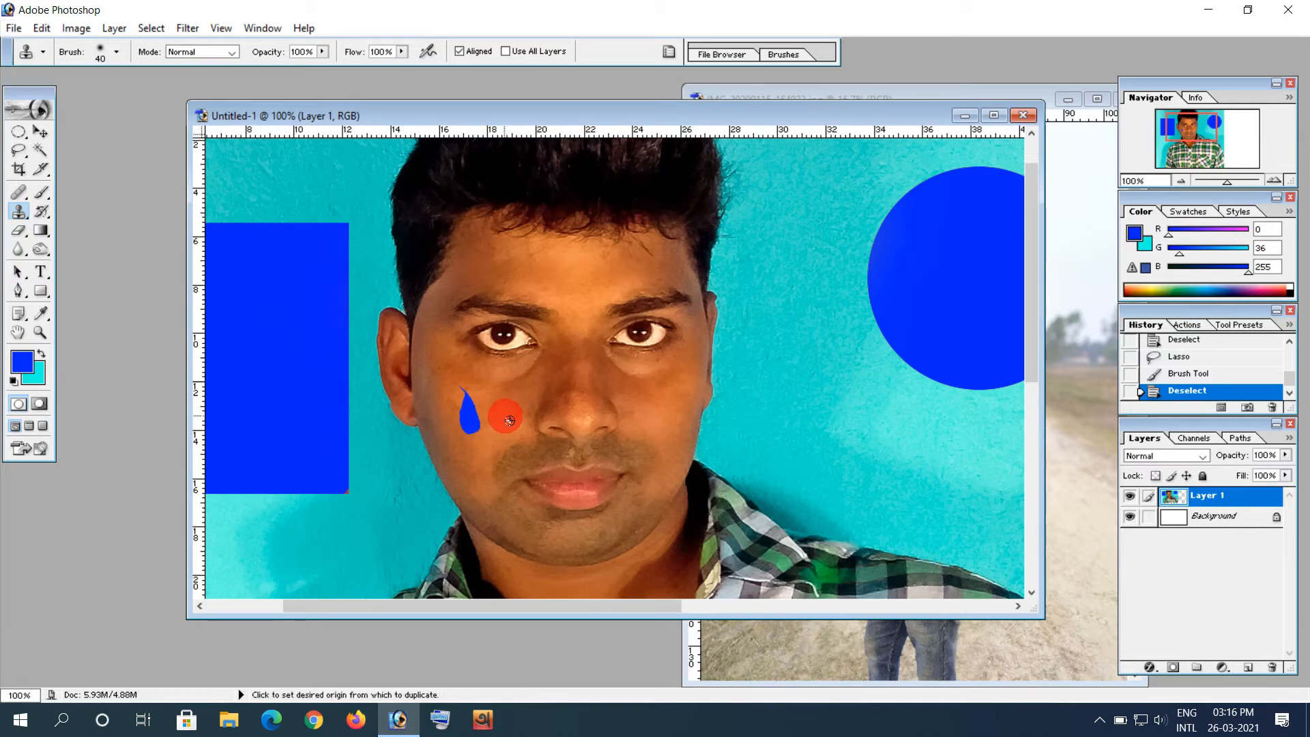
left_click(509, 420, "alt")
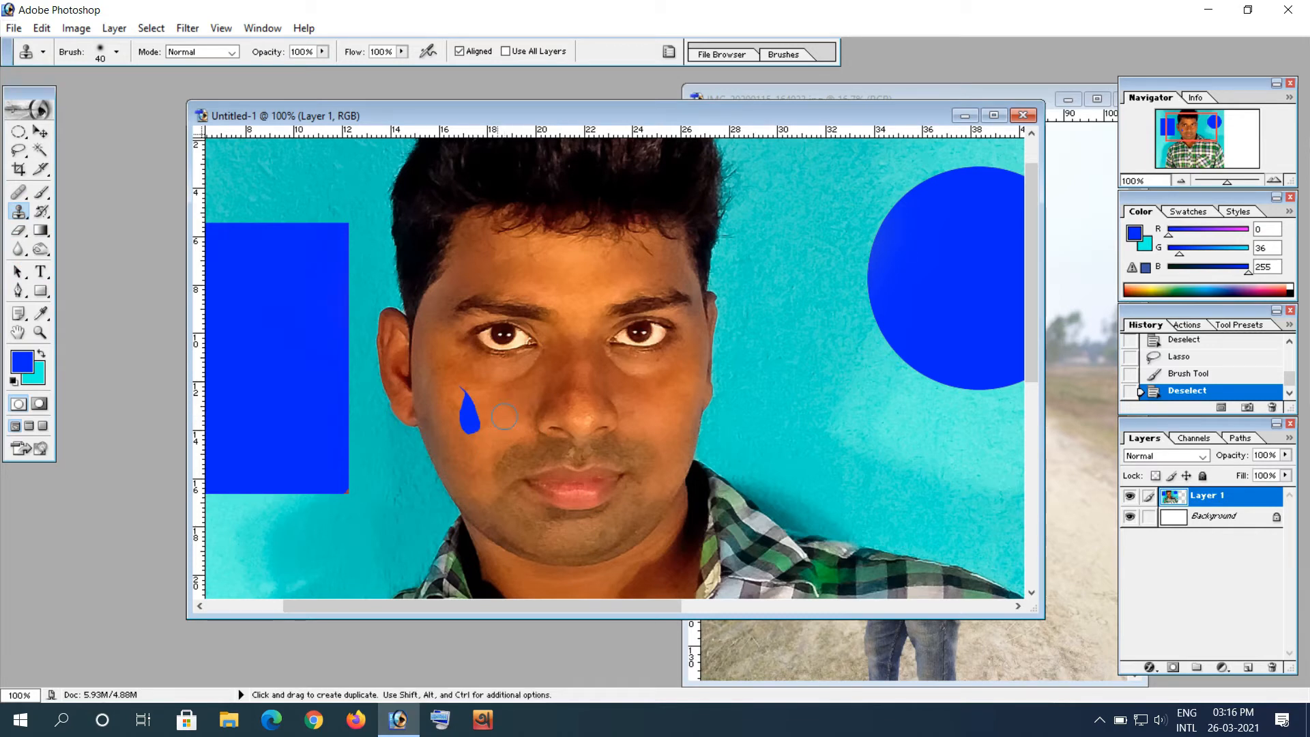
left_click(469, 422)
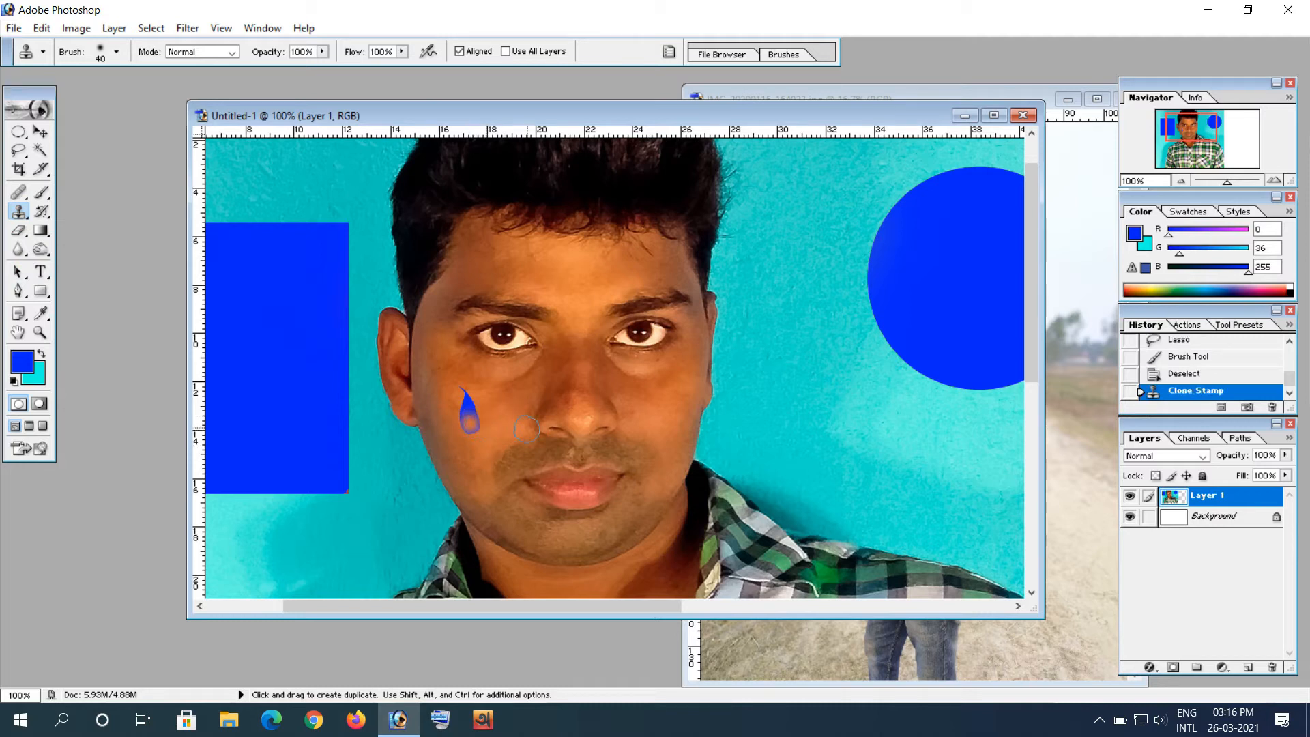
left_click(506, 422, "alt")
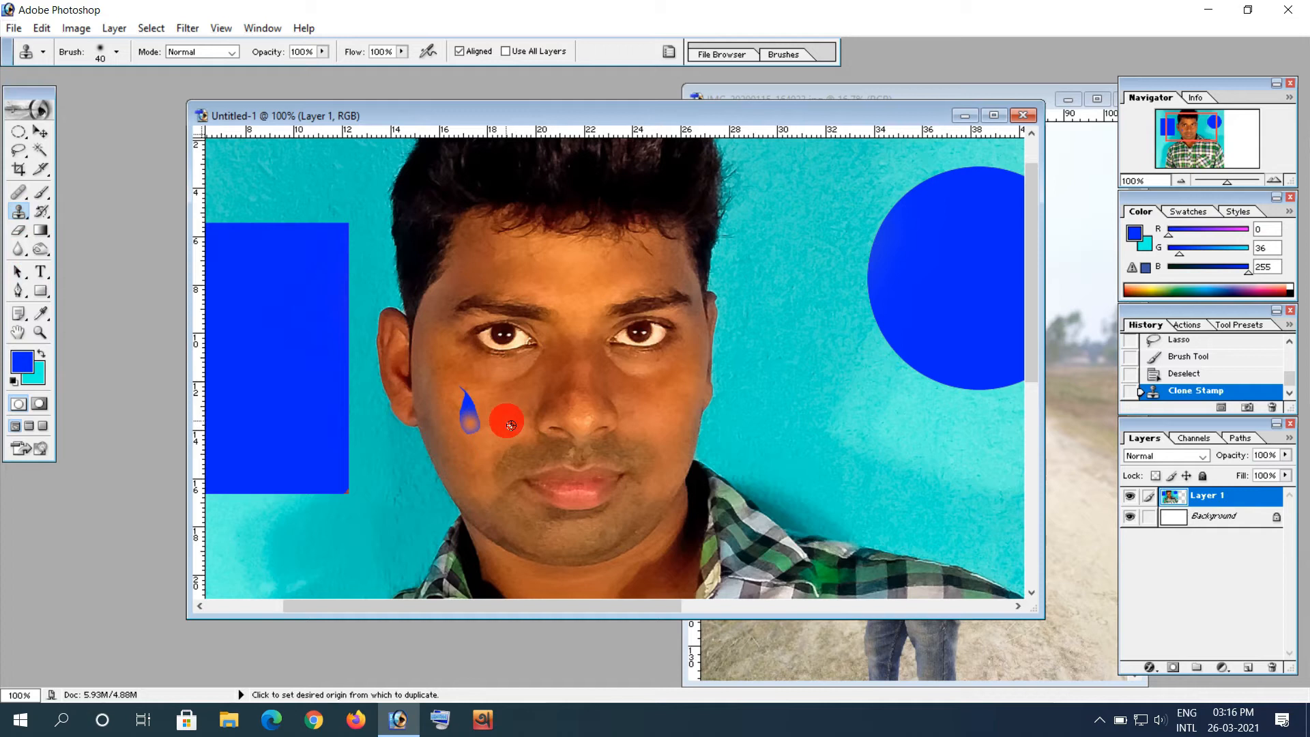
left_click(507, 422, "alt")
left_click(468, 427)
left_click(491, 411)
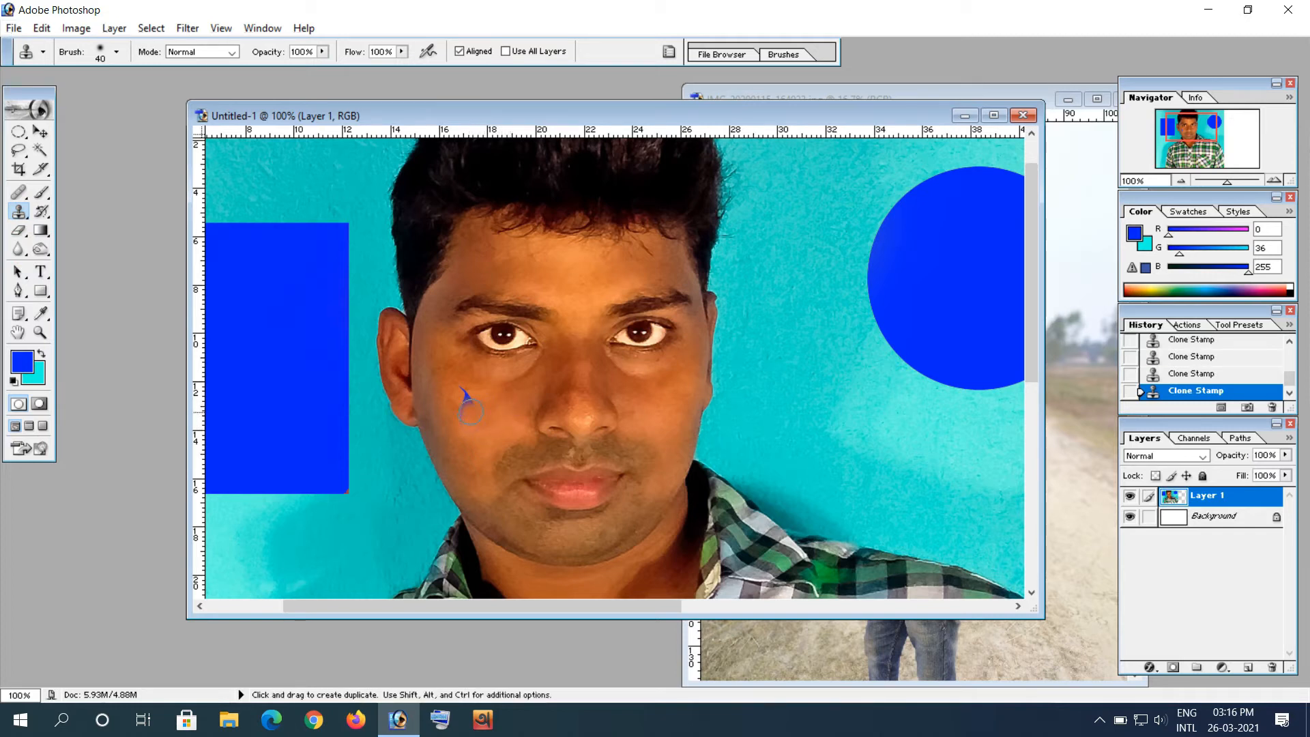
- Clone skin over the remaining tip of the blue teardrop, and sample both cheeks with the brush size at 50
left_click(469, 398)
left_click(497, 423)
left_click(505, 420)
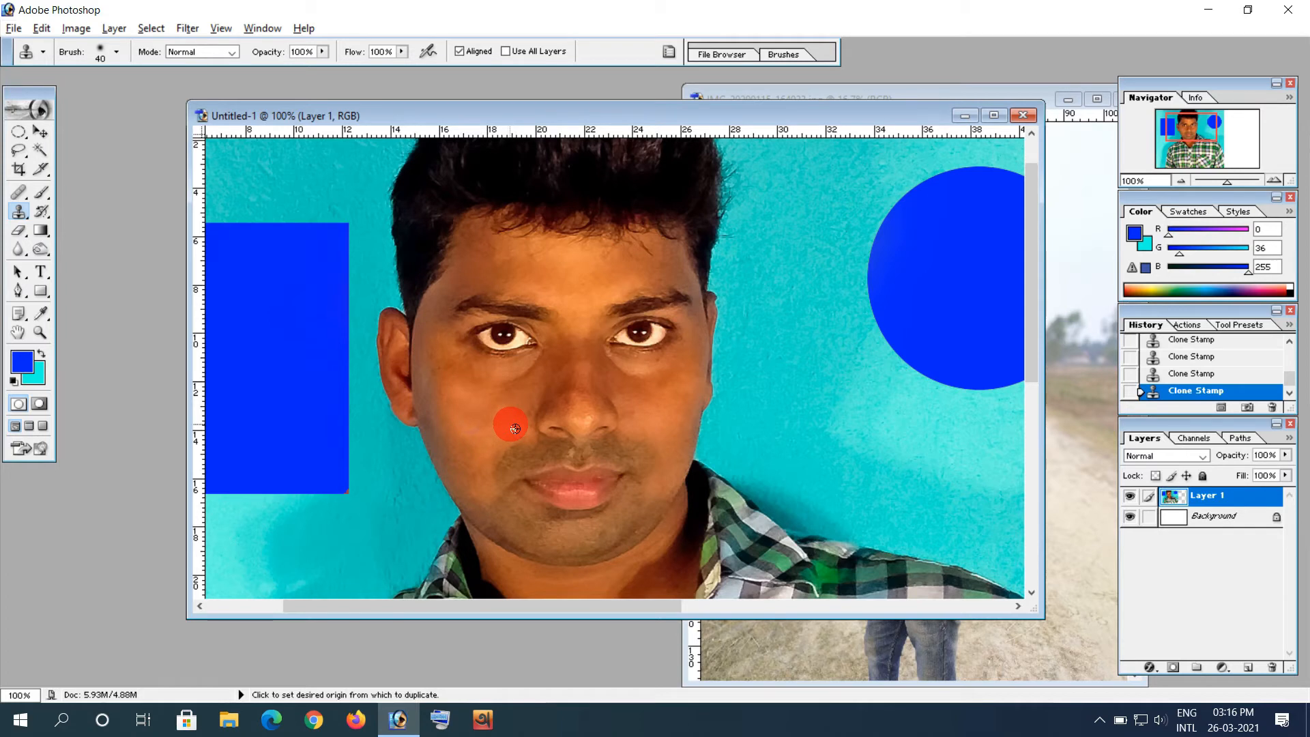
left_click(476, 427)
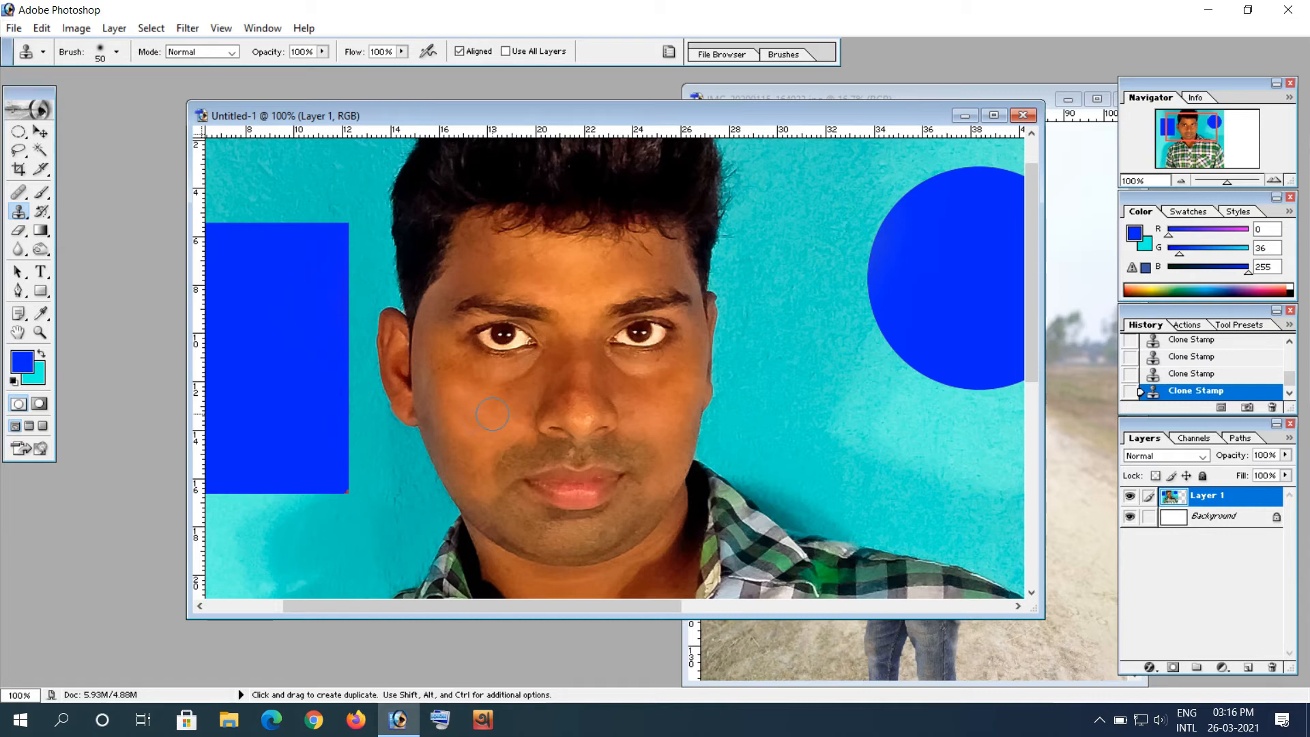
left_click(492, 413, "alt")
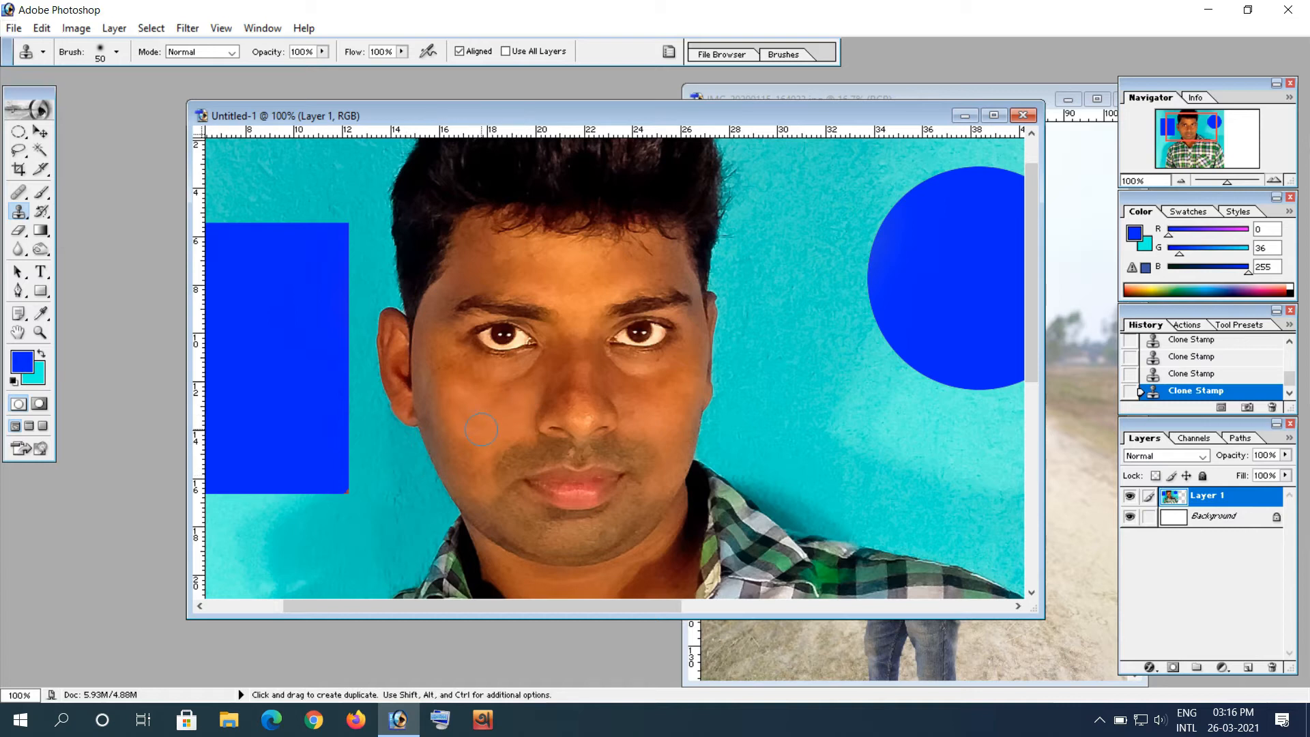
left_click(660, 416, "alt")
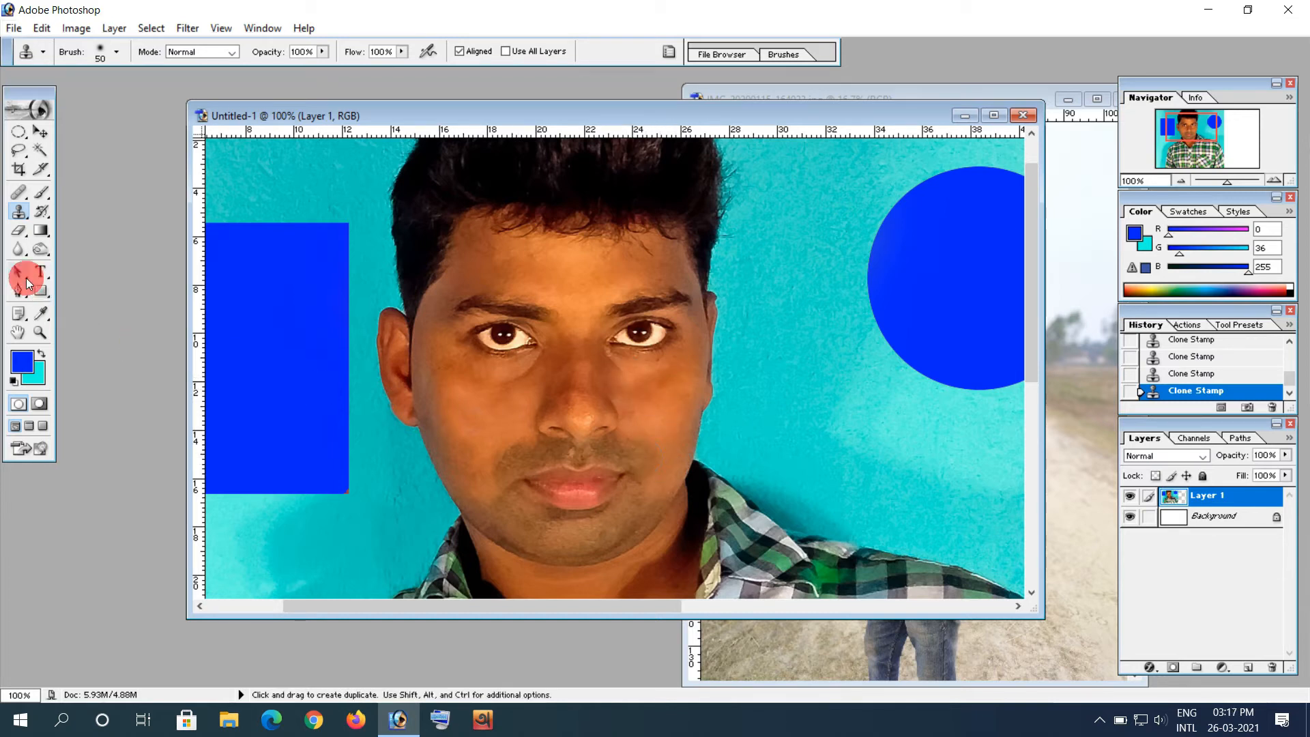
- Erase Layer 1's upper right area, including most of the blue circle, using the Eraser at brush size 175
left_click(20, 235)
left_click(20, 234)
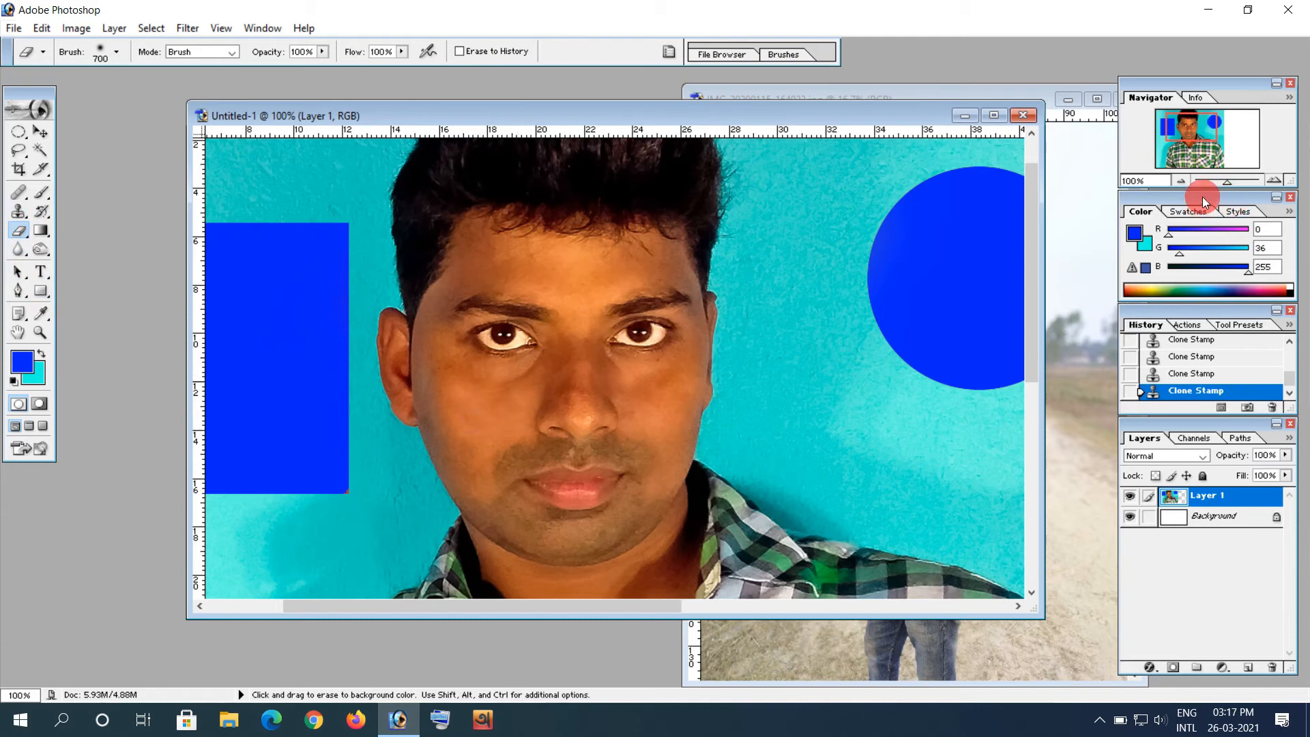
left_click(1180, 181)
left_click(1180, 181)
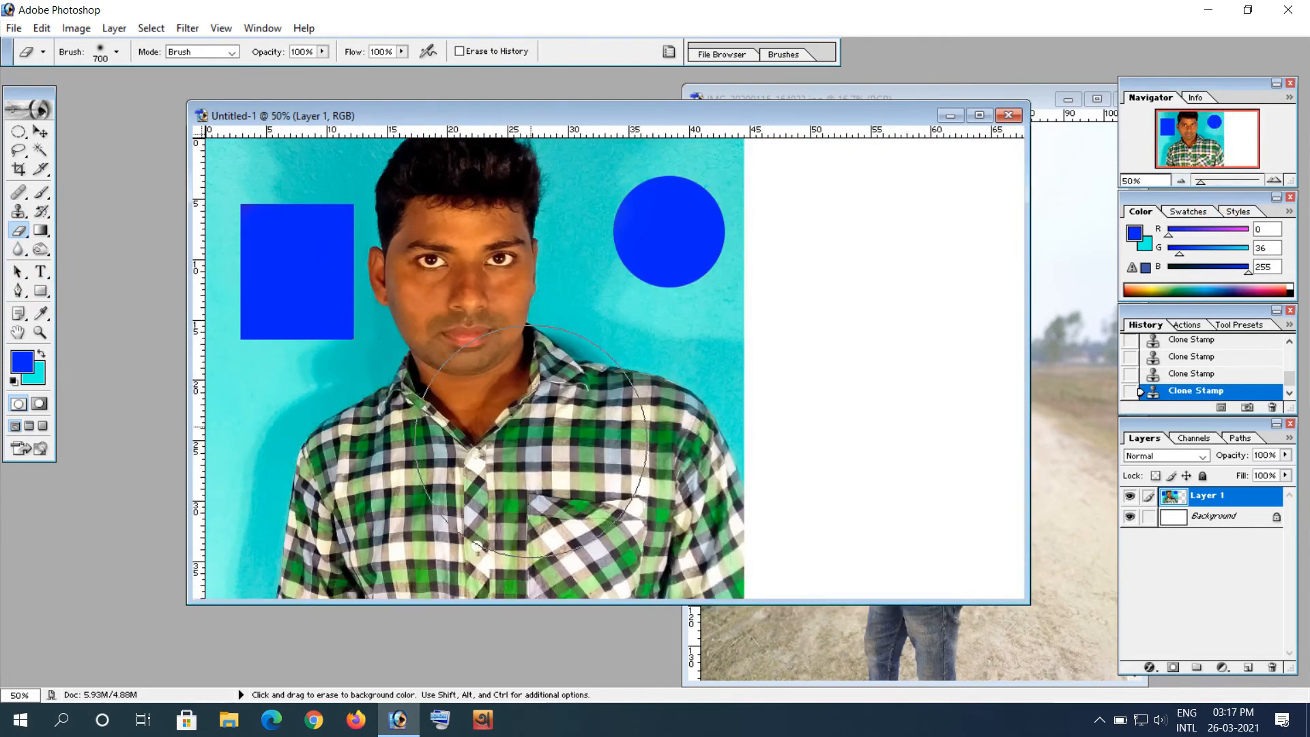
left_click(1199, 518)
left_click(1199, 497)
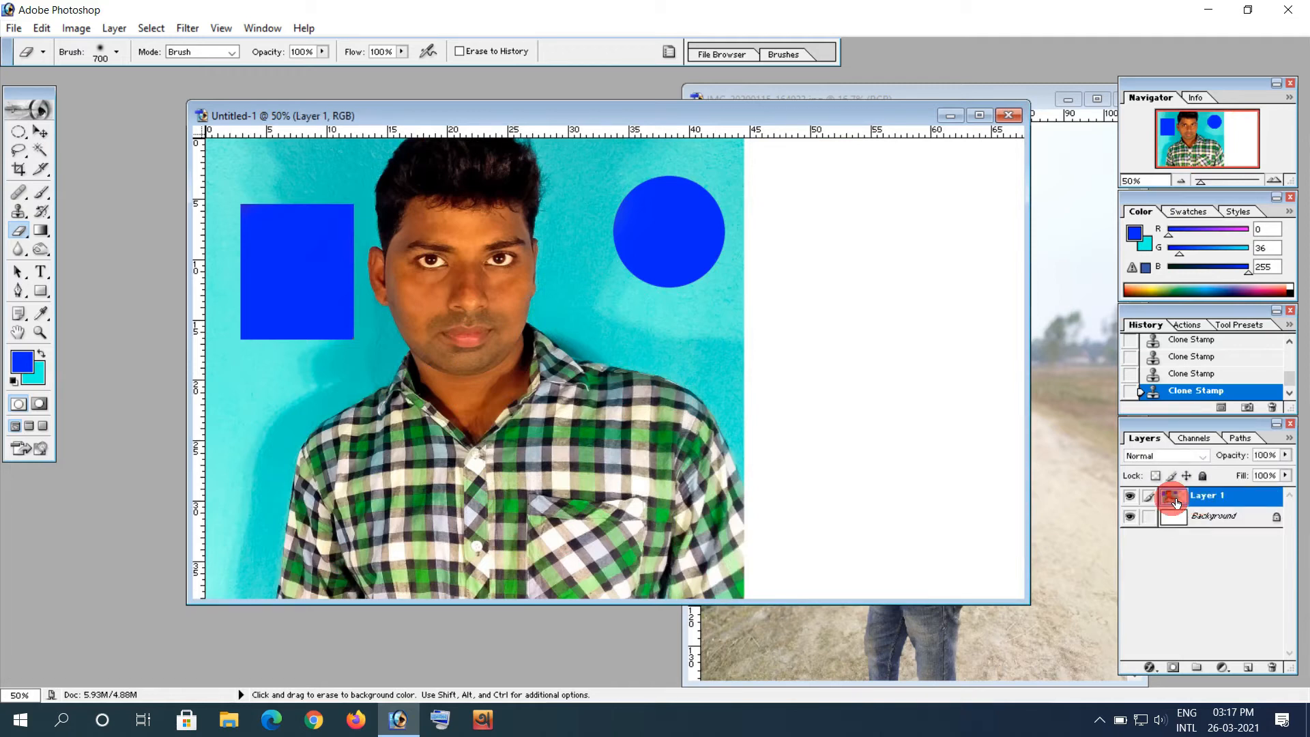
key("bracketleft")
key("bracketleft")
key("bracketleft")
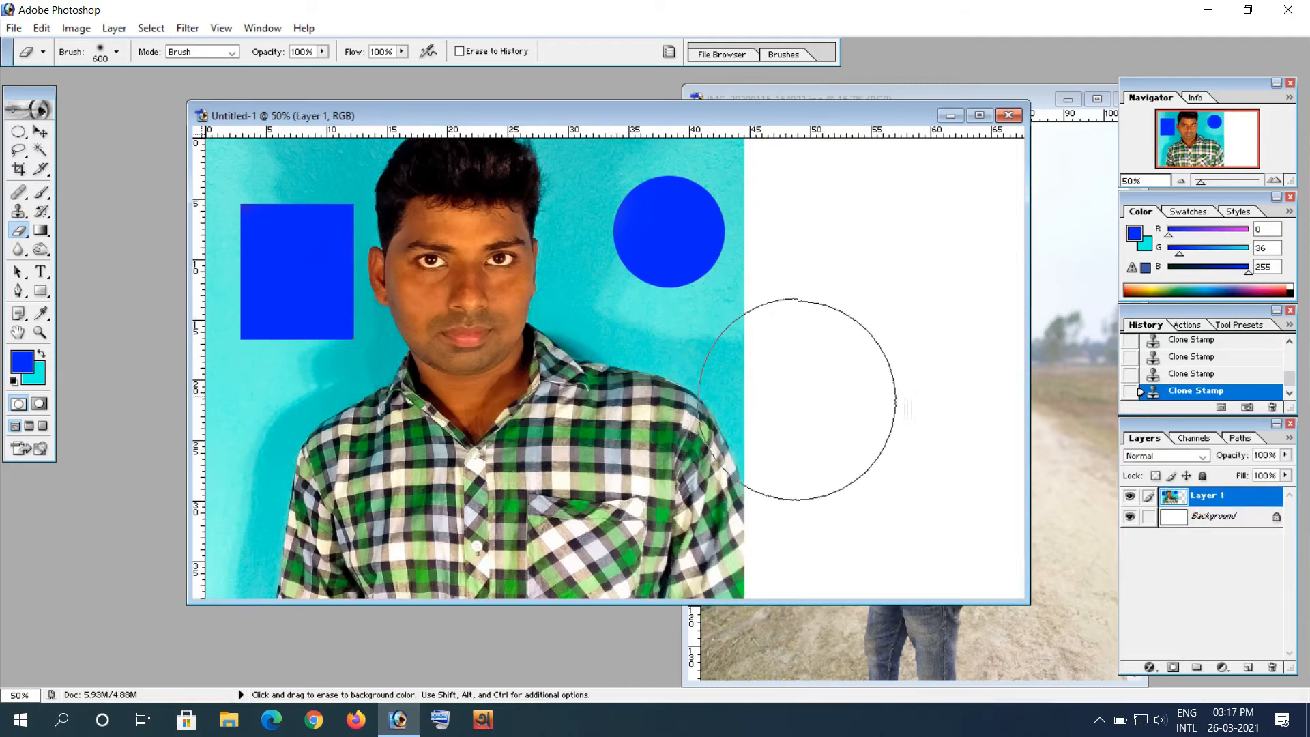
key("bracketleft")
key("bracketleft")
key("bracketleft")
key("bracketleft")
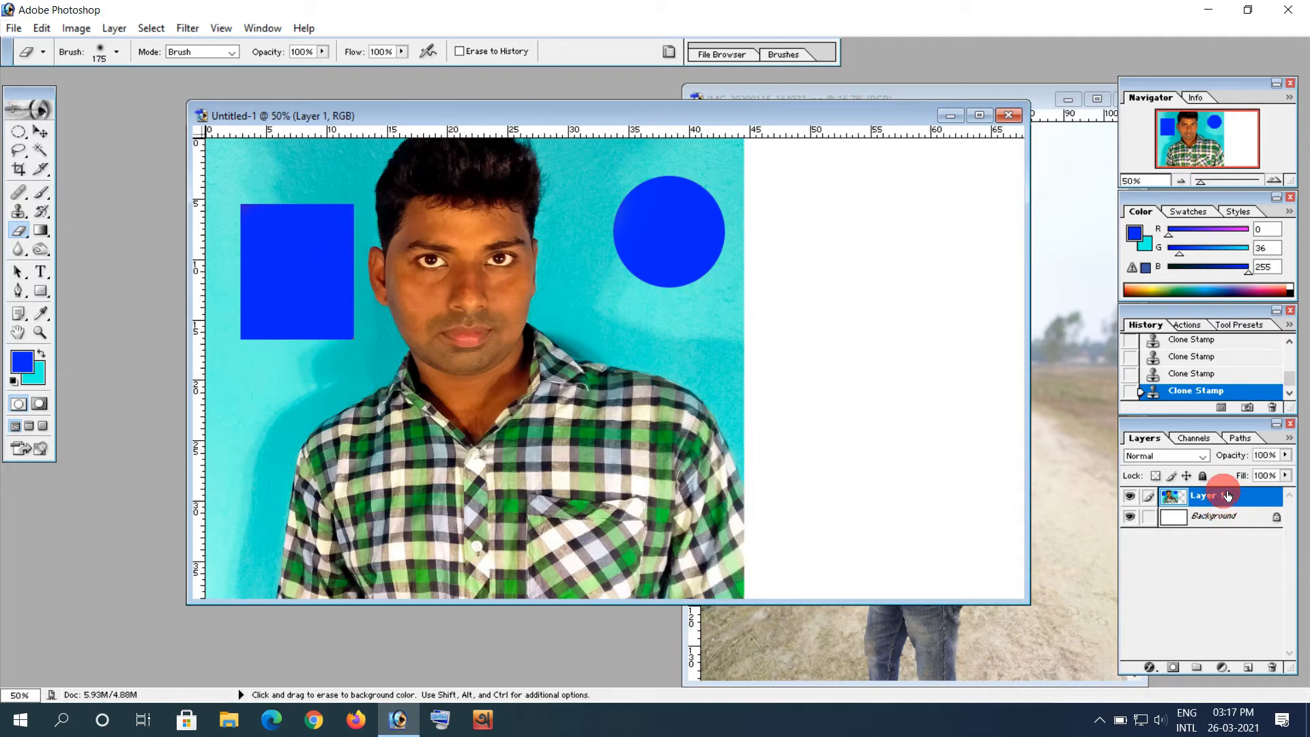
mouse_move(743, 146)
left_mouse_down()
mouse_move(755, 364)
mouse_move(716, 318)
left_mouse_up()
mouse_move(700, 161)
left_mouse_down()
mouse_move(675, 209)
mouse_move(691, 305)
mouse_move(760, 414)
mouse_move(706, 338)
mouse_move(655, 215)
mouse_move(679, 156)
mouse_move(725, 155)
left_mouse_up()
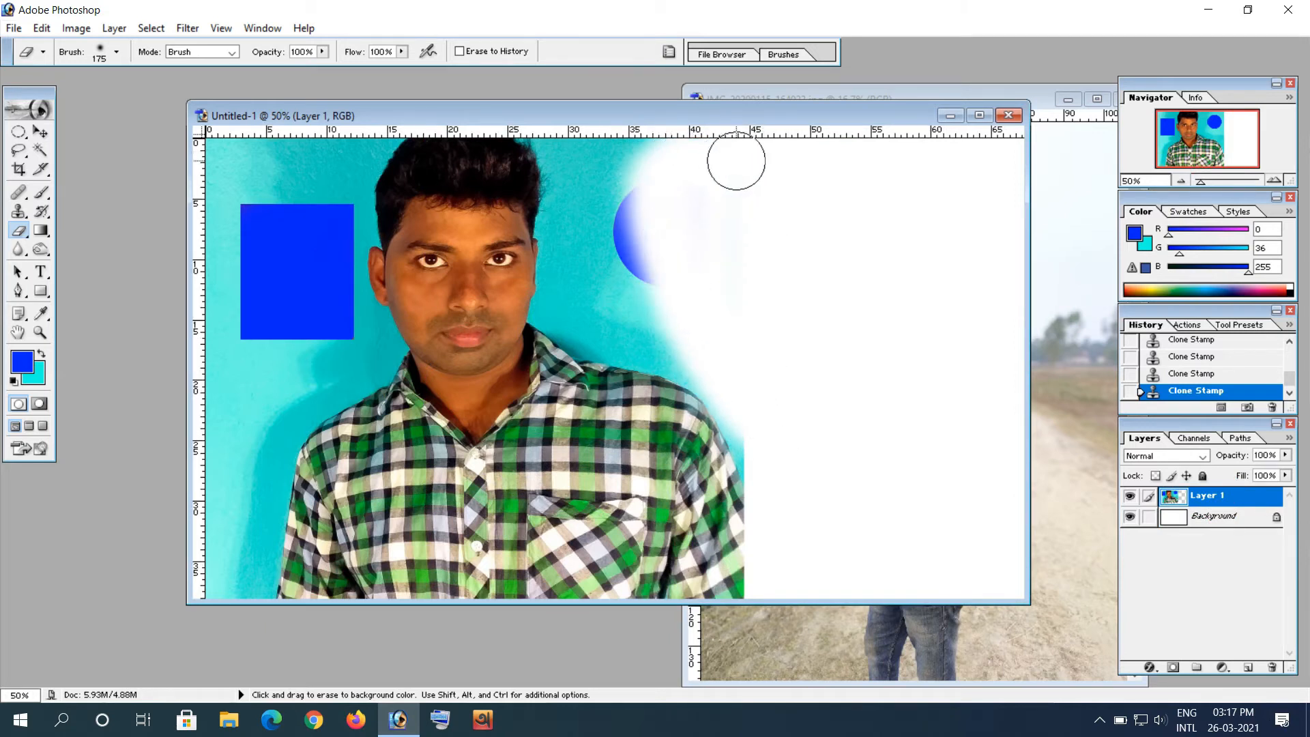
- Erase a rounded patch on the Background layer in the white area beside the portrait, revealing the cyan background colour
left_click(1152, 496)
left_click(1201, 517)
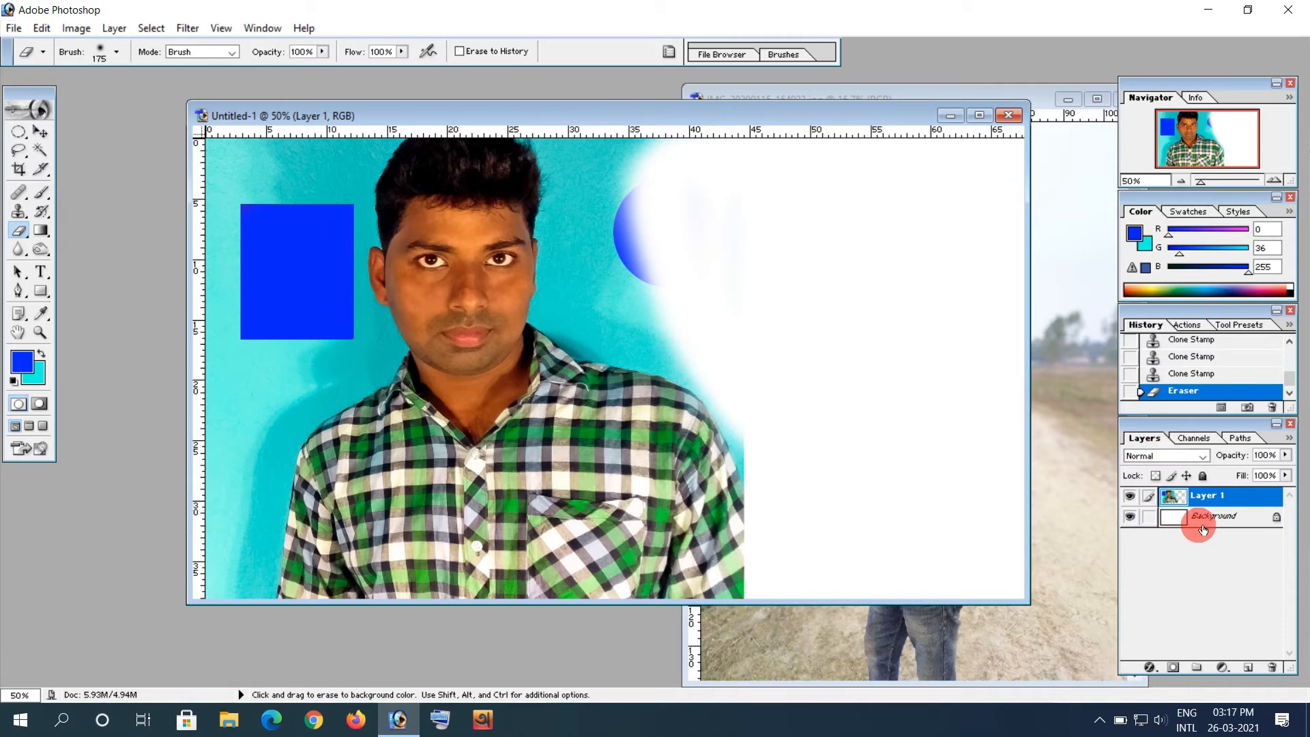
mouse_move(838, 268)
left_mouse_down()
mouse_move(865, 316)
mouse_move(906, 248)
mouse_move(823, 225)
mouse_move(894, 267)
mouse_move(859, 259)
left_mouse_up()
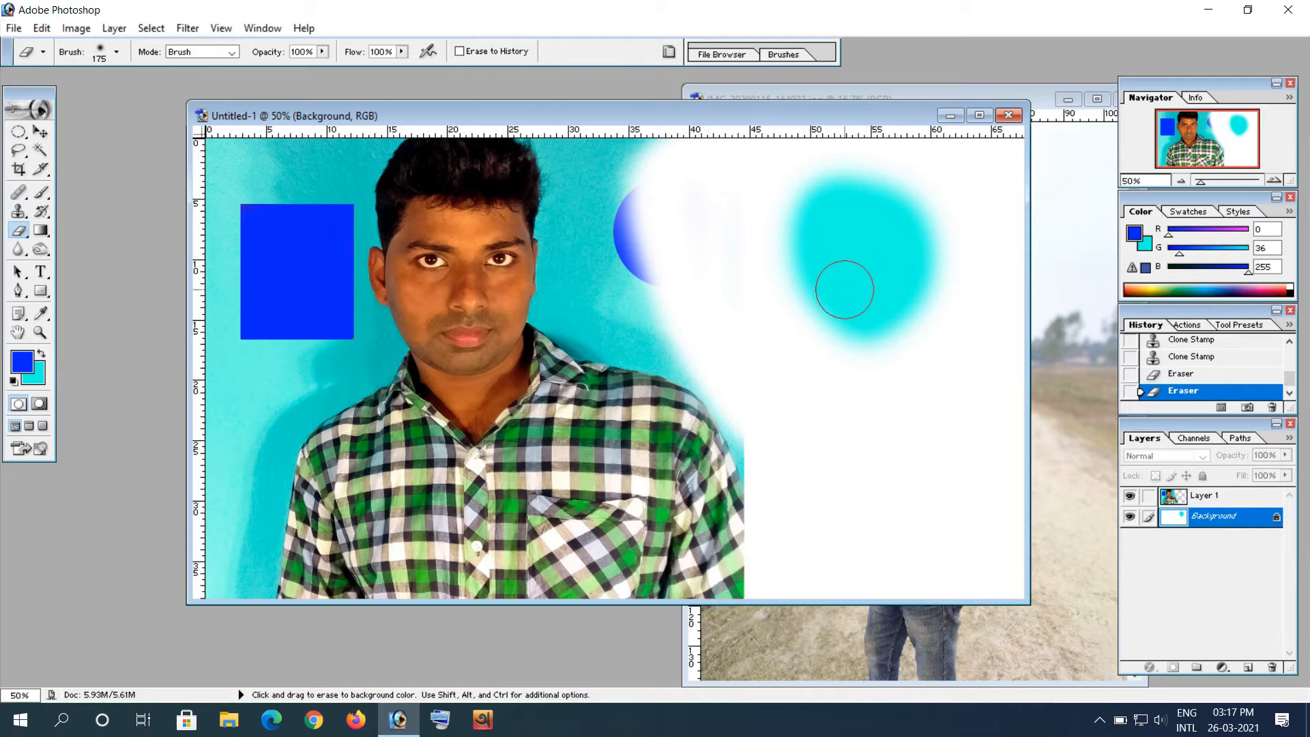
- Set the background colour to red and erase a second patch on the Background layer just below the cyan one
left_click(31, 385)
left_click(29, 387)
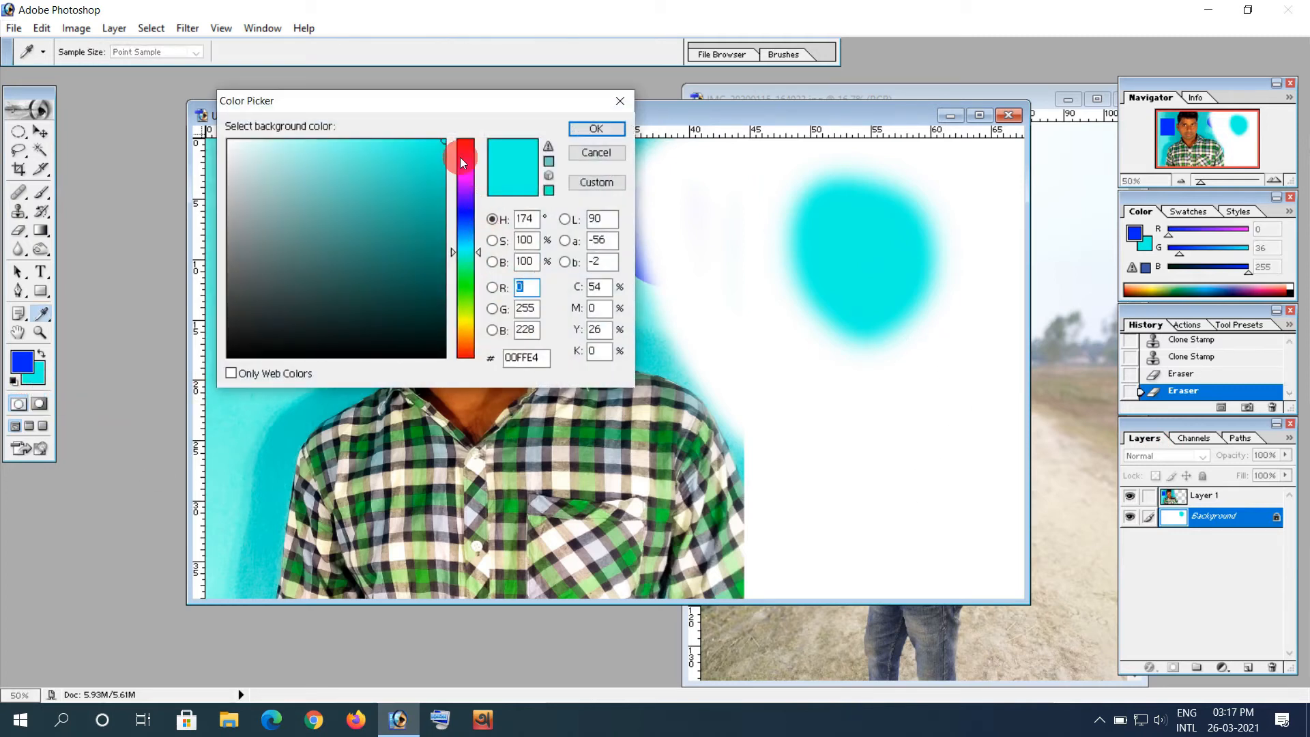
left_click(460, 157)
left_click(607, 131)
mouse_move(836, 362)
left_mouse_down()
mouse_move(887, 419)
mouse_move(867, 316)
mouse_move(855, 374)
mouse_move(853, 336)
left_mouse_up()
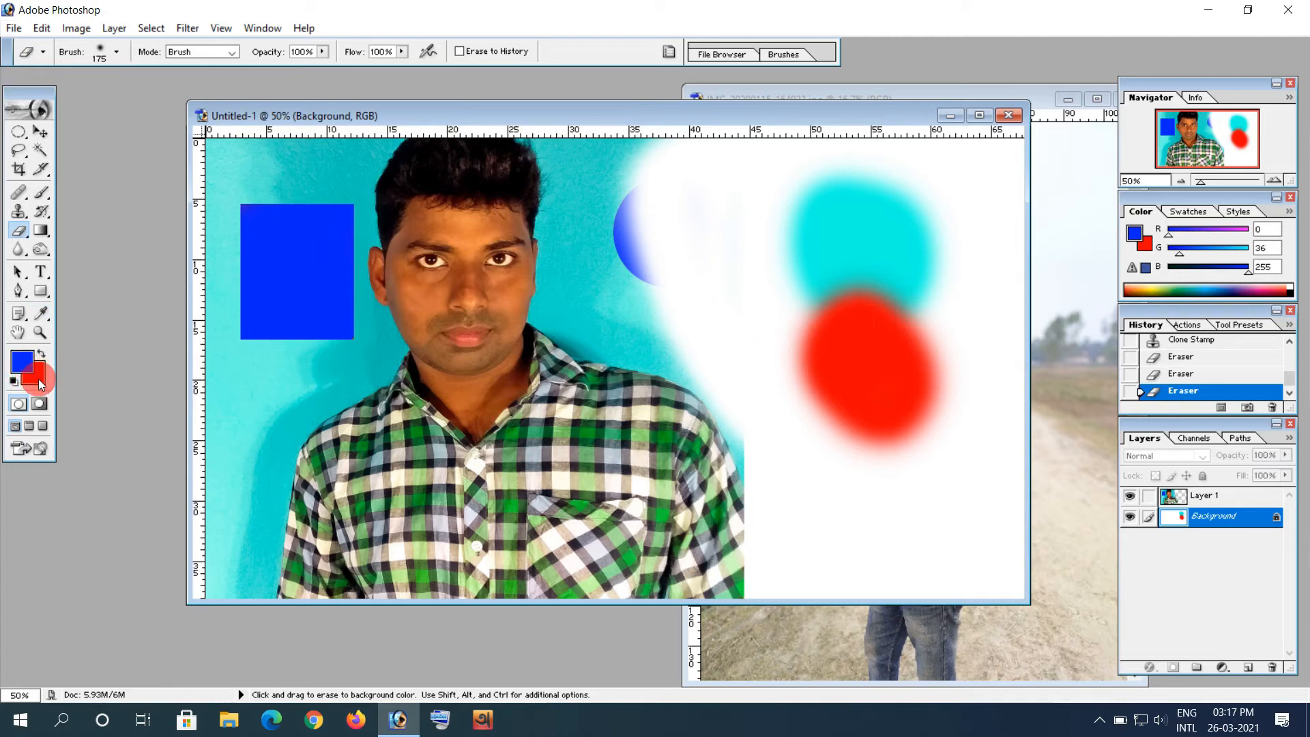
- Choose the Gradient tool and create a new blank white document for trying gradients
left_click(44, 231)
left_click(14, 28)
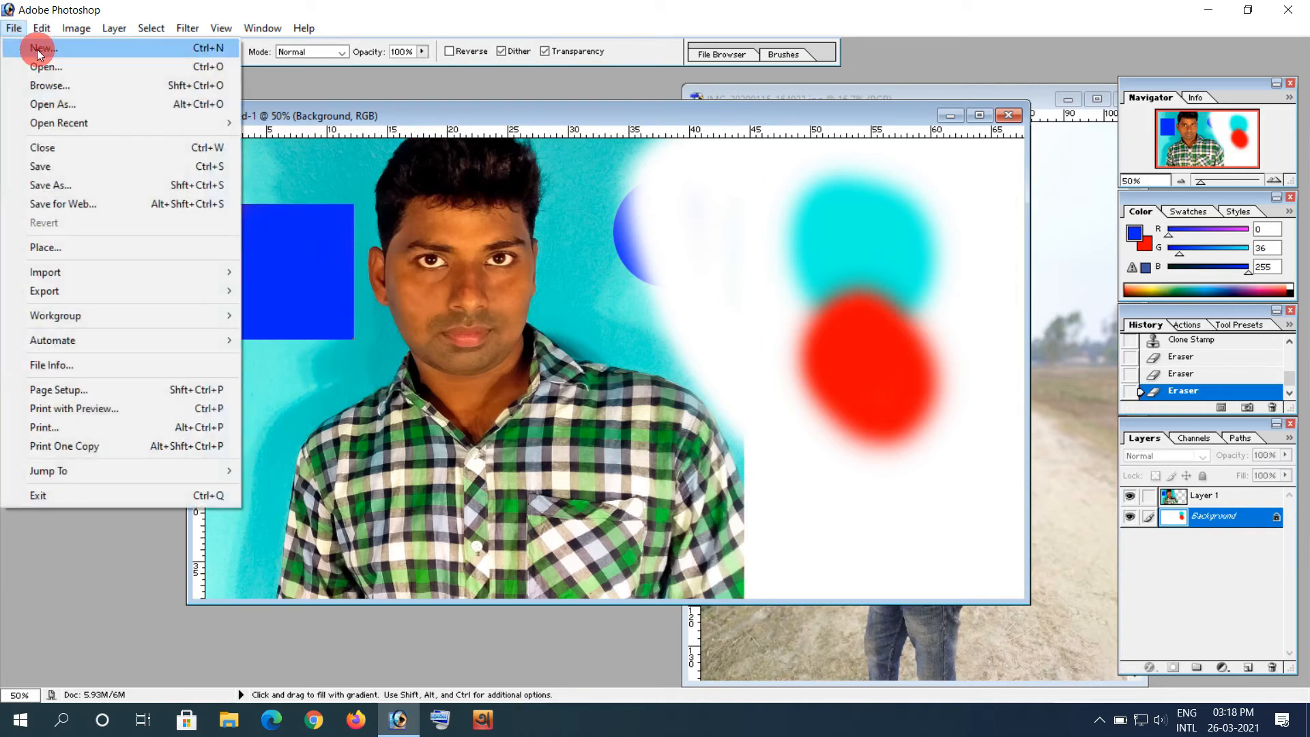
left_click(30, 47)
left_click(636, 196)
left_click_drag(537, 104, 656, 111)
- Fill the blank canvas with a horizontal linear orange-yellow-orange gradient, from near the left edge to just short of the middle
left_click(114, 51)
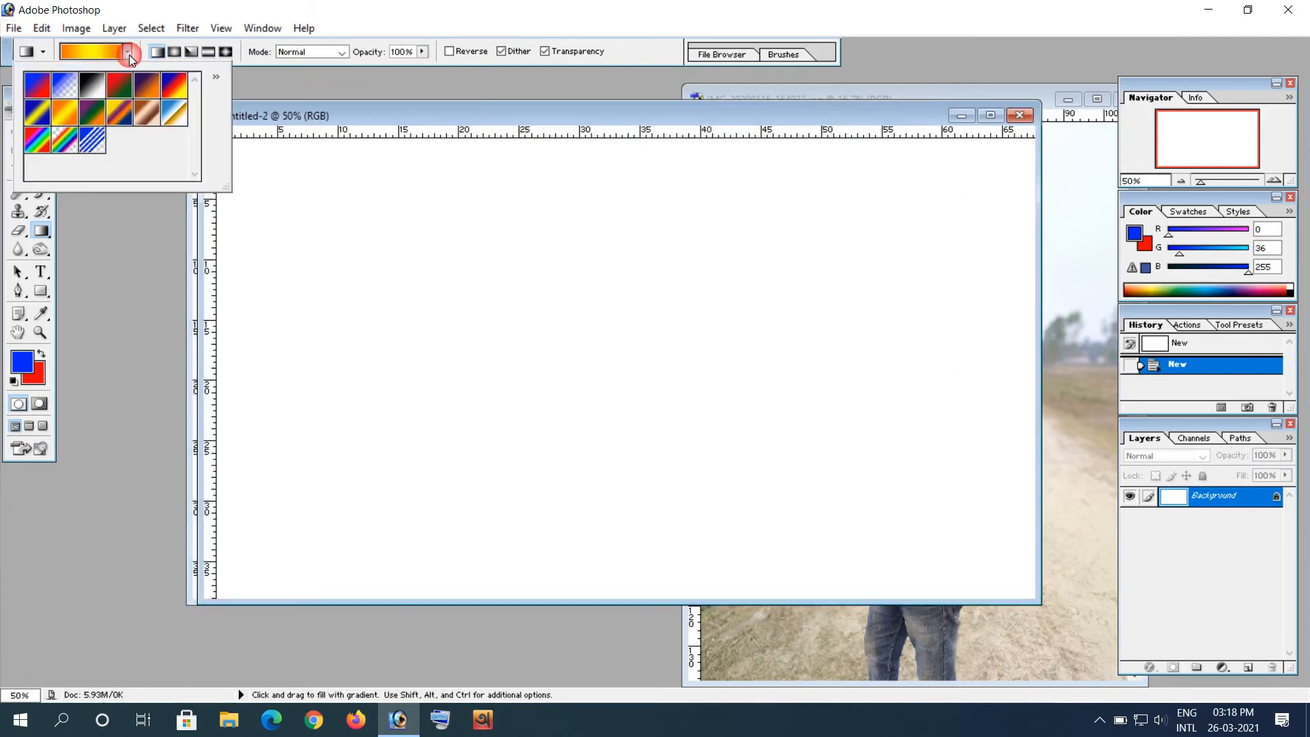
left_click(256, 90)
left_click_drag(264, 348, 587, 354)
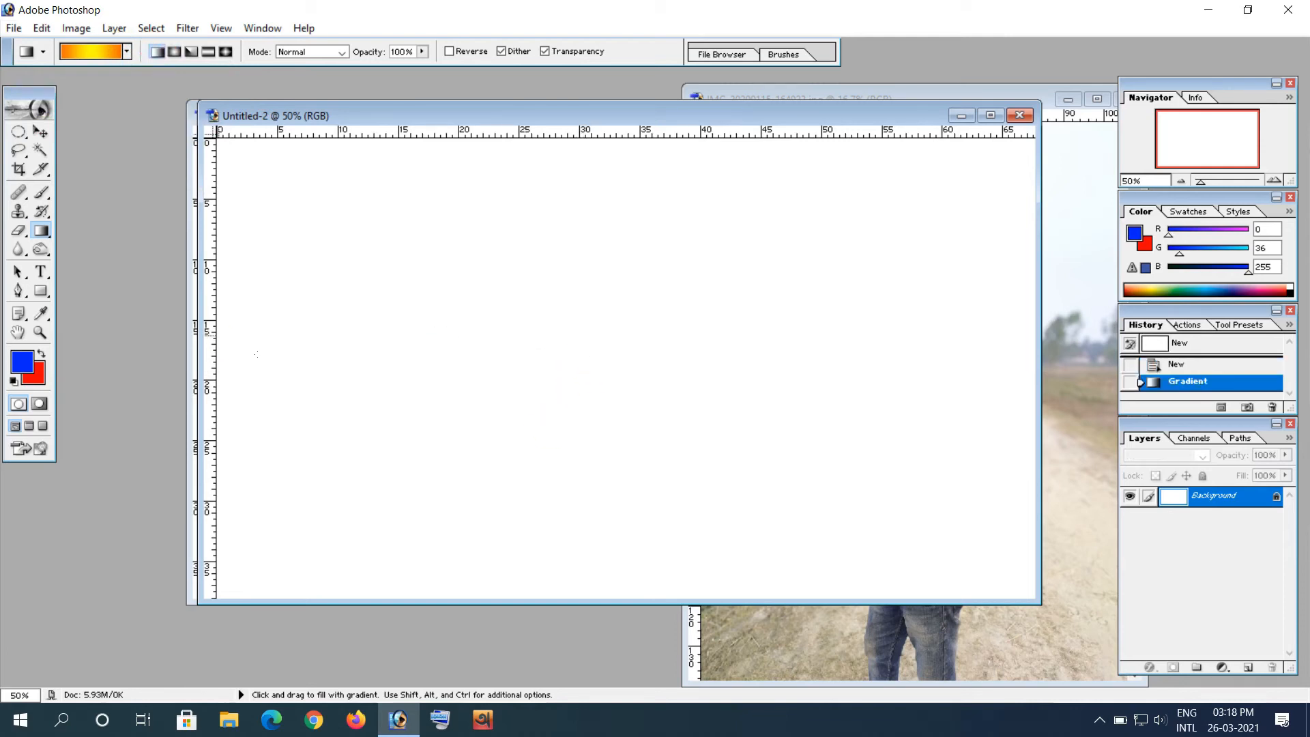
- Apply the orange-yellow gradient in radial style, and replace it with an angle gradient drawn from the canvas centre to the upper left
left_click(175, 52)
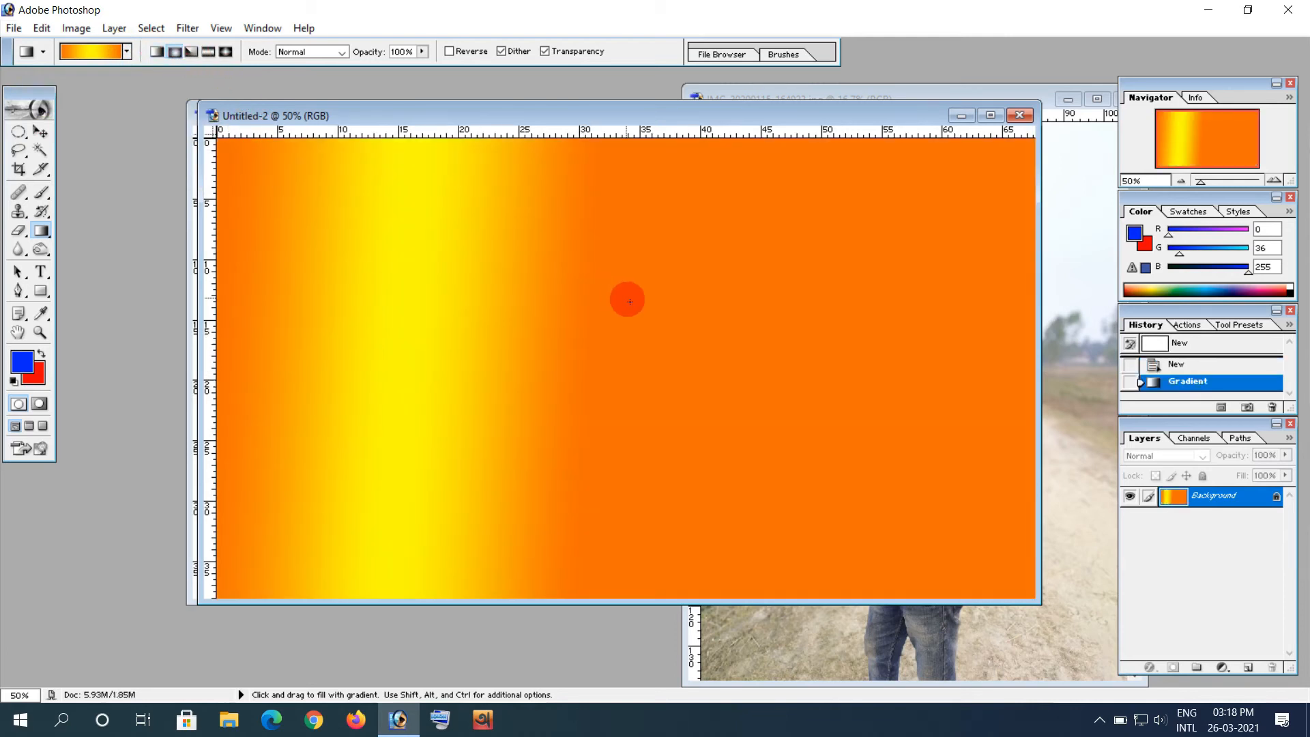
left_click_drag(283, 357, 283, 357)
left_click(251, 118)
left_click(190, 52)
left_click_drag(614, 351, 314, 134)
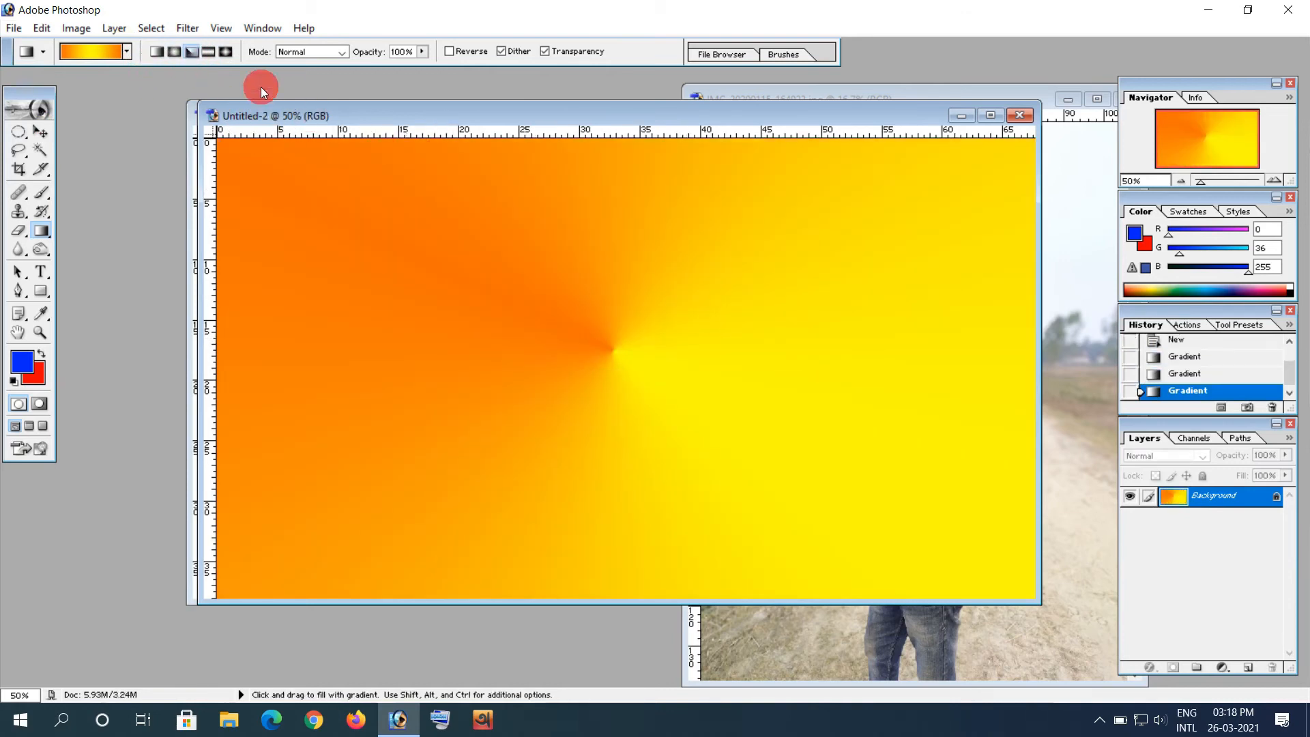
- Fill the canvas with a reflected gradient, and replace it with a diamond gradient drawn from the centre toward the left edge
left_click(208, 52)
left_click_drag(621, 346, 621, 431)
left_click_drag(640, 600, 641, 601)
left_click(226, 53)
left_click_drag(624, 365, 317, 372)
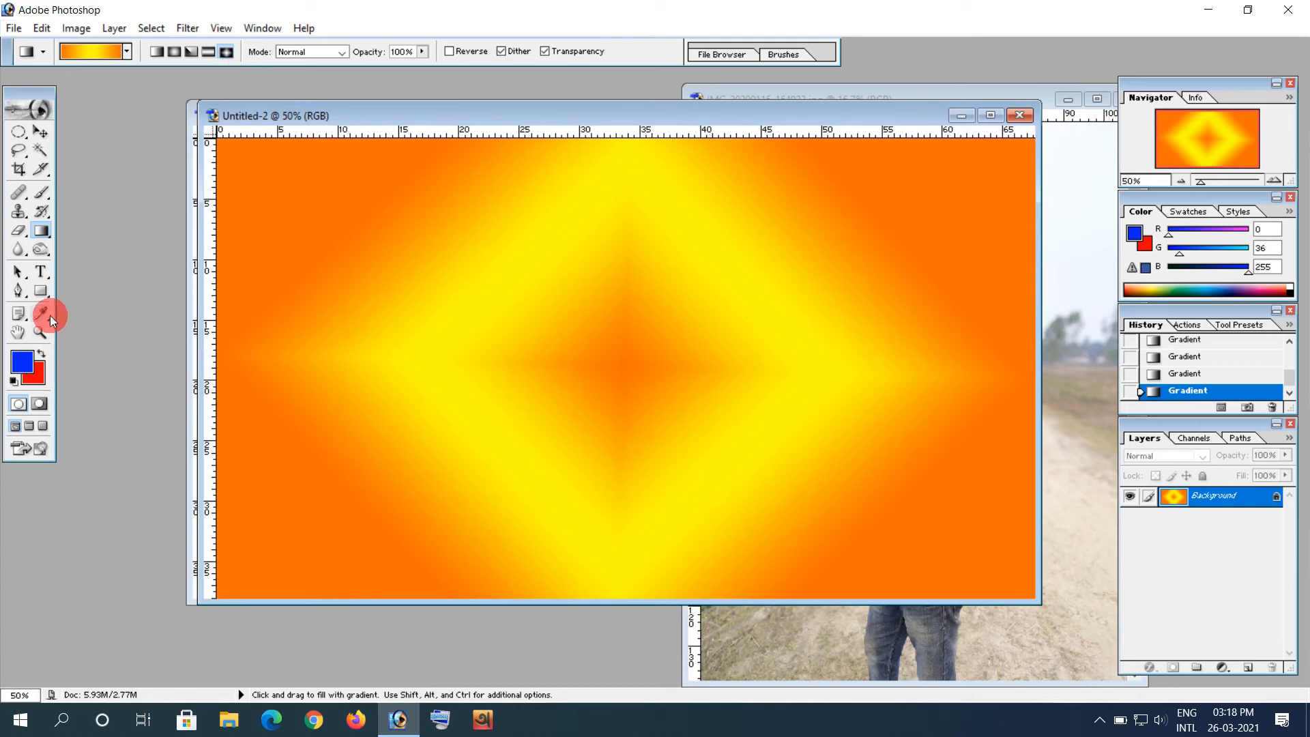
- Add a line of blue Arial text with the channel's name on the left half of the canvas, and finish with the Move tool
left_click(48, 279)
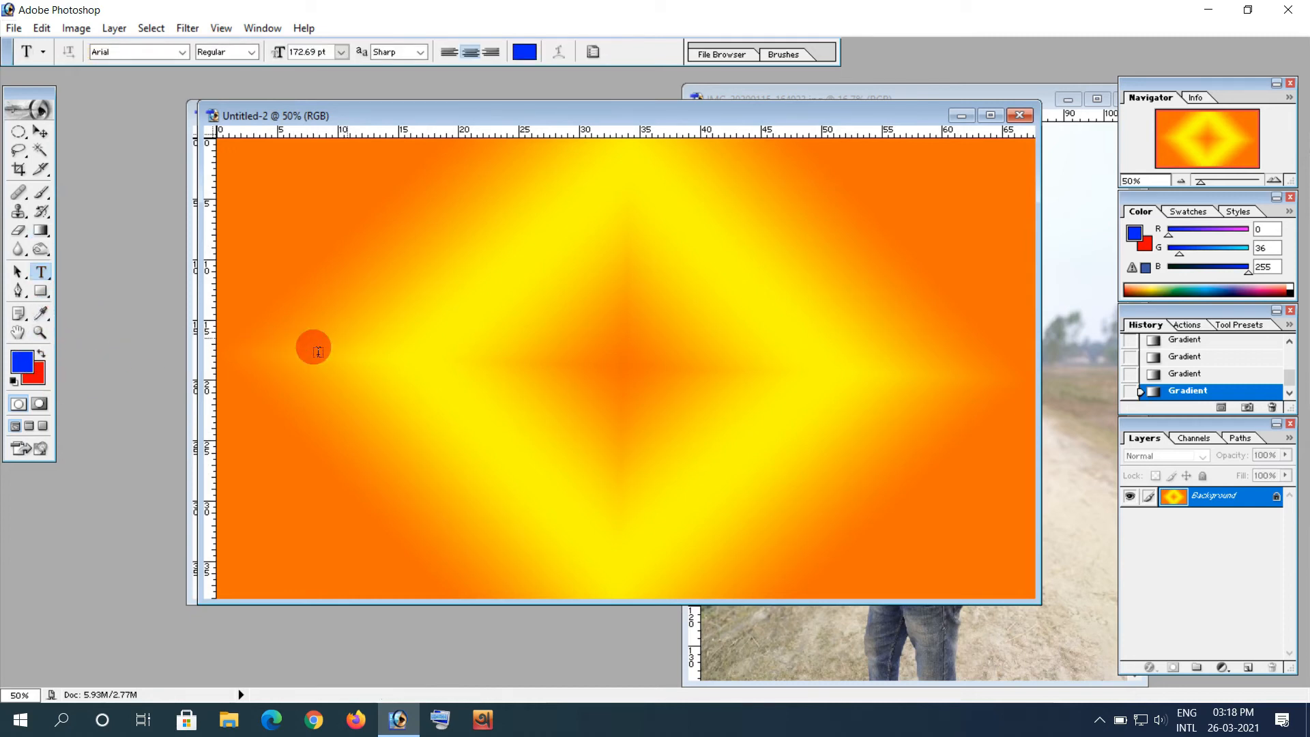
left_click(395, 368)
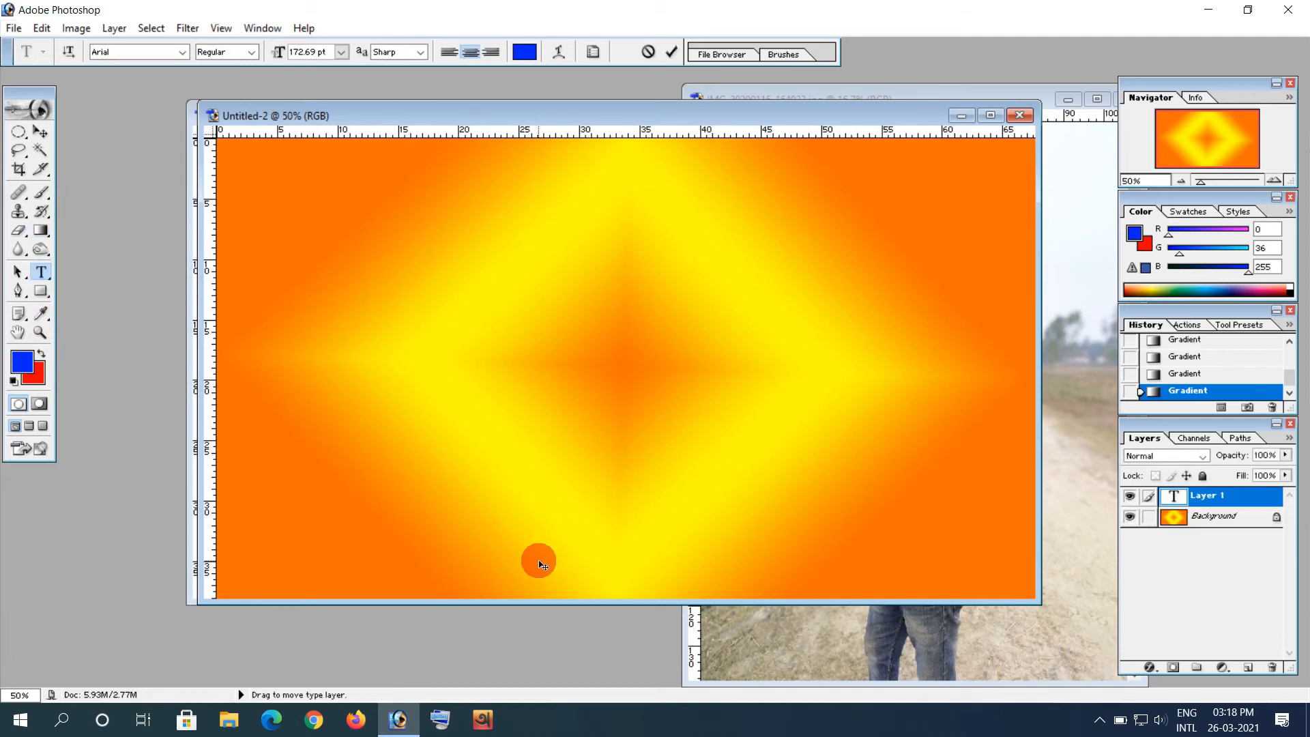
type("Ra")
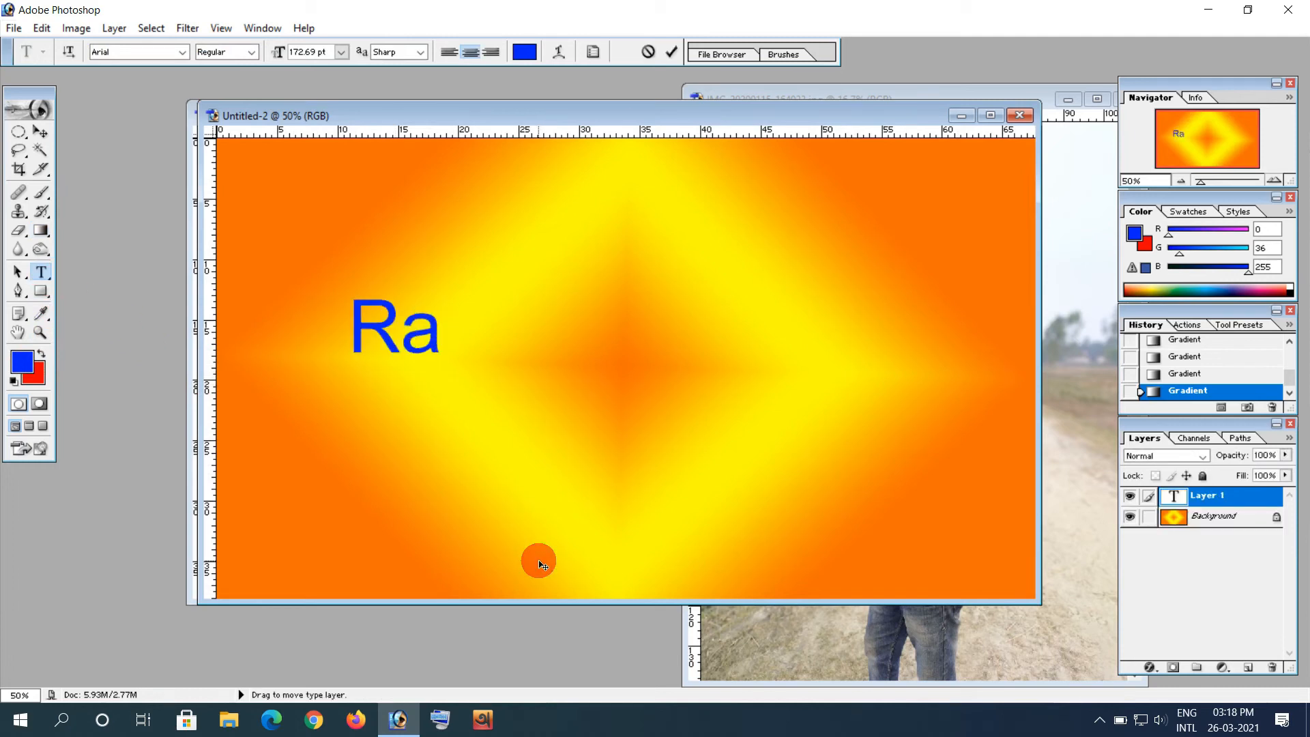
type("j Y")
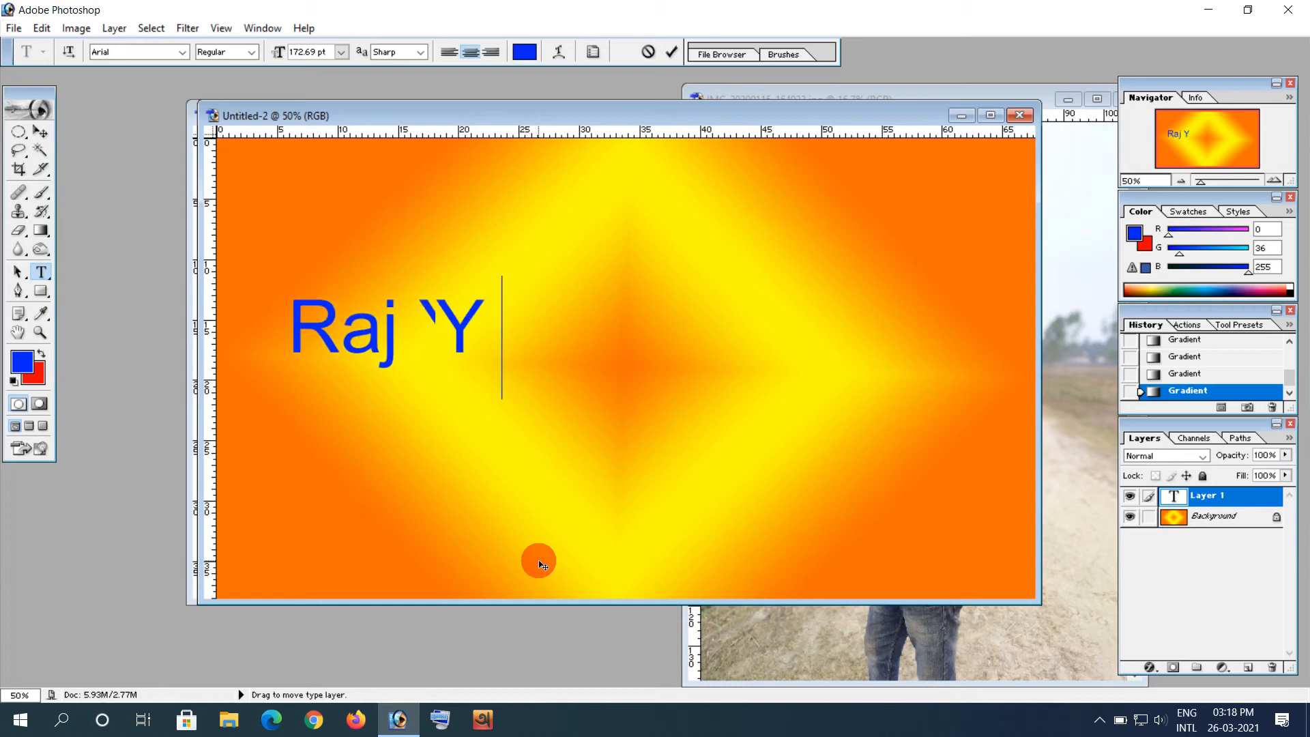
type("ouTuber")
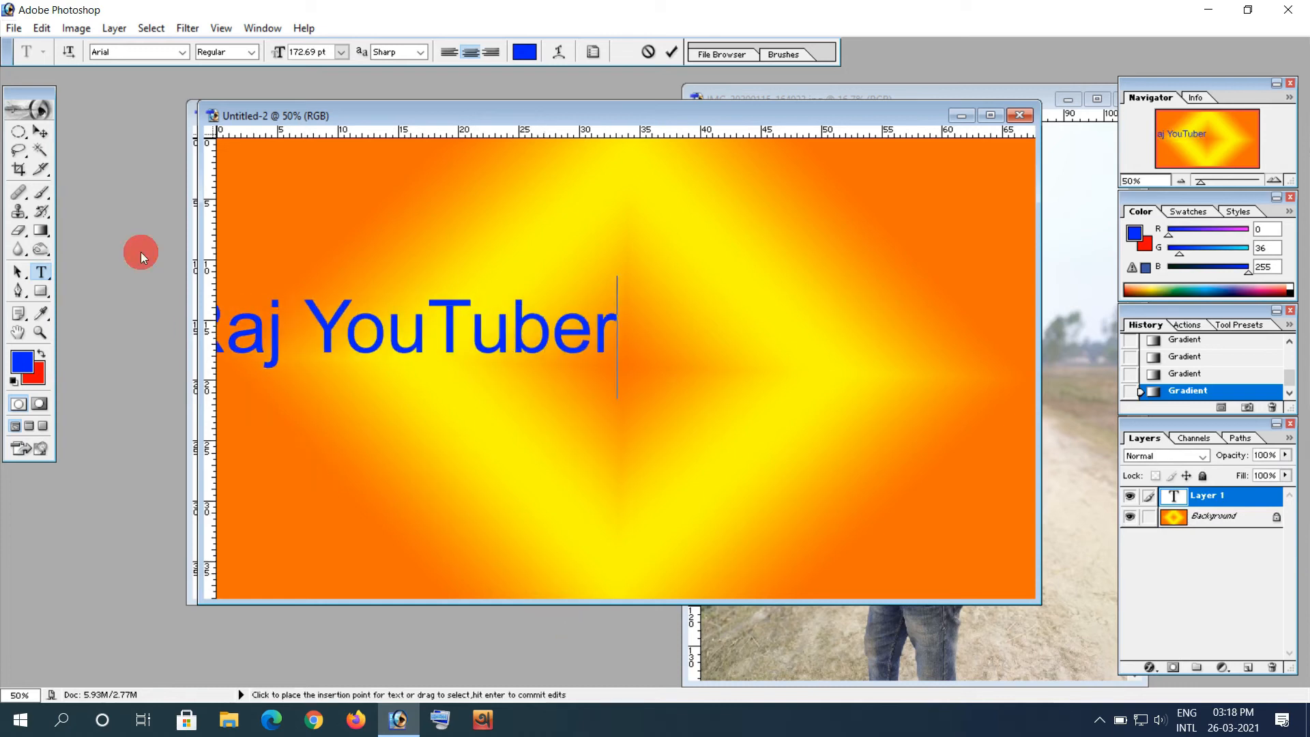
left_click(39, 129)
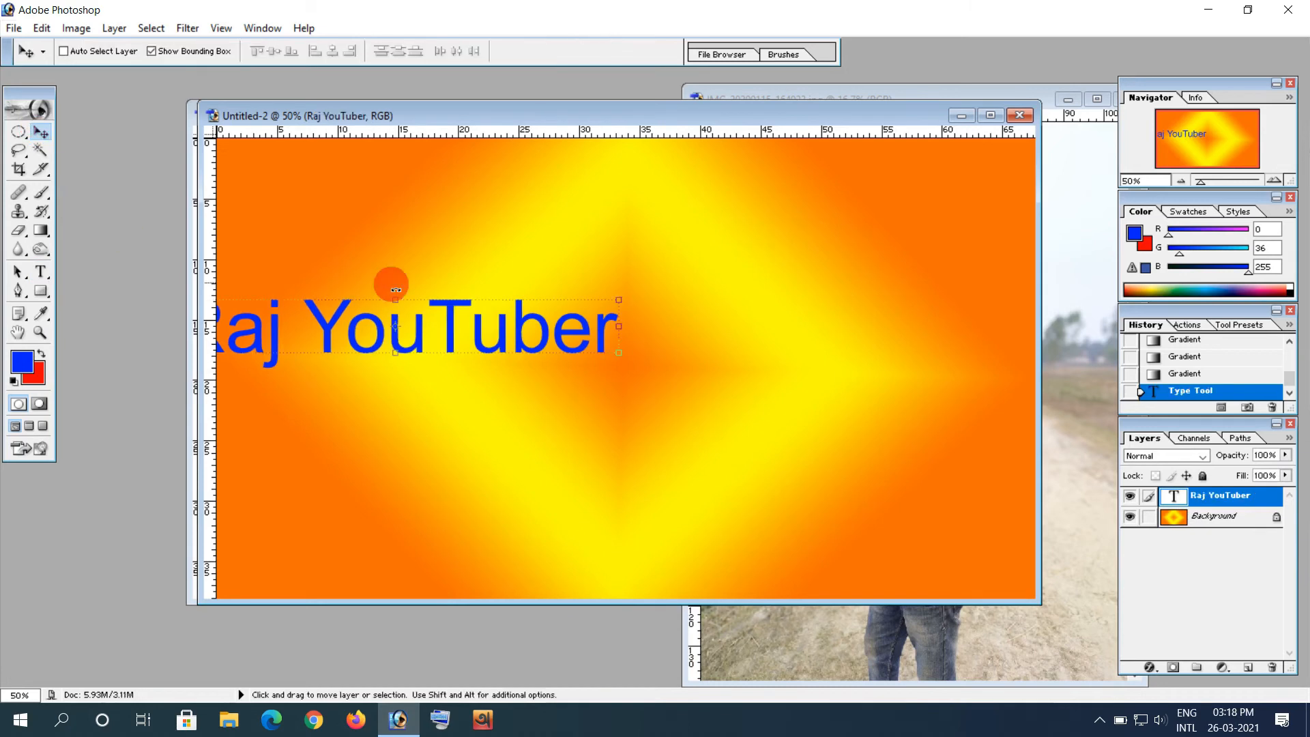
- Move the blue text to the canvas centre, and enlarge it with Free Transform to 109% width and about 116% height
left_click_drag(469, 339, 689, 347)
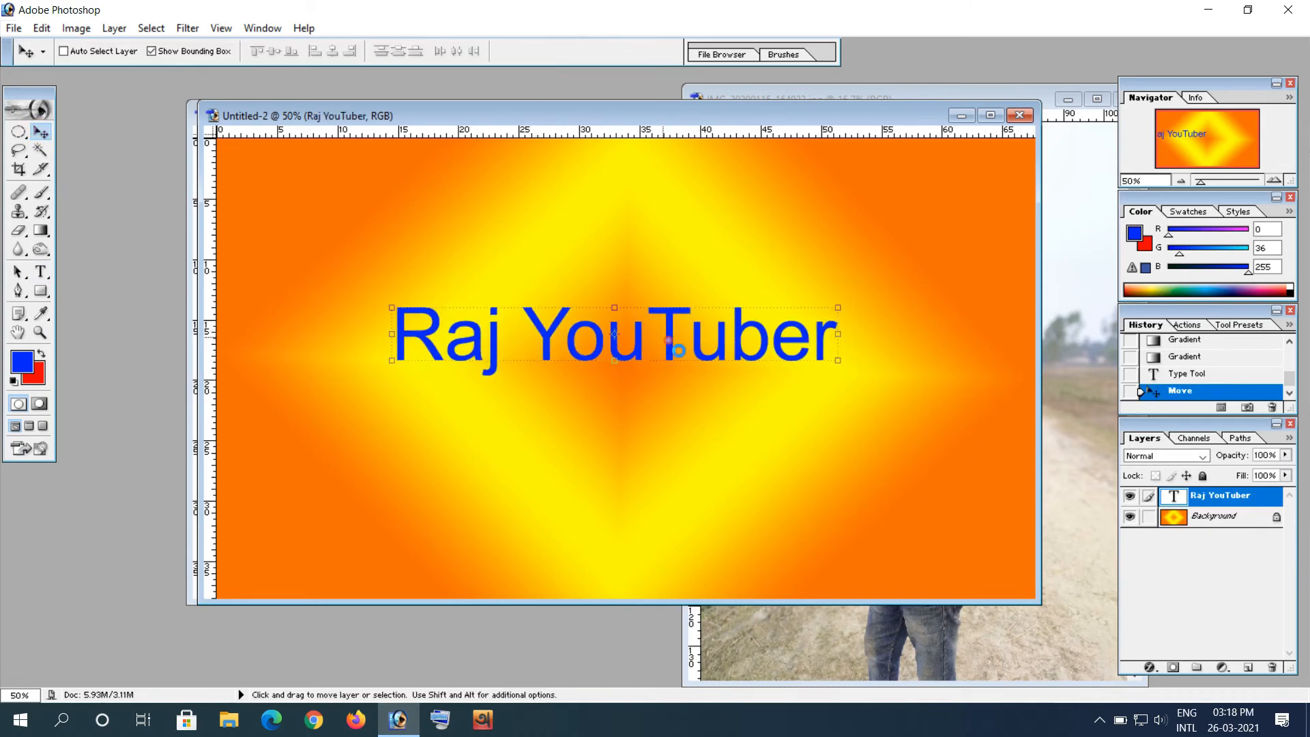
left_click(150, 51)
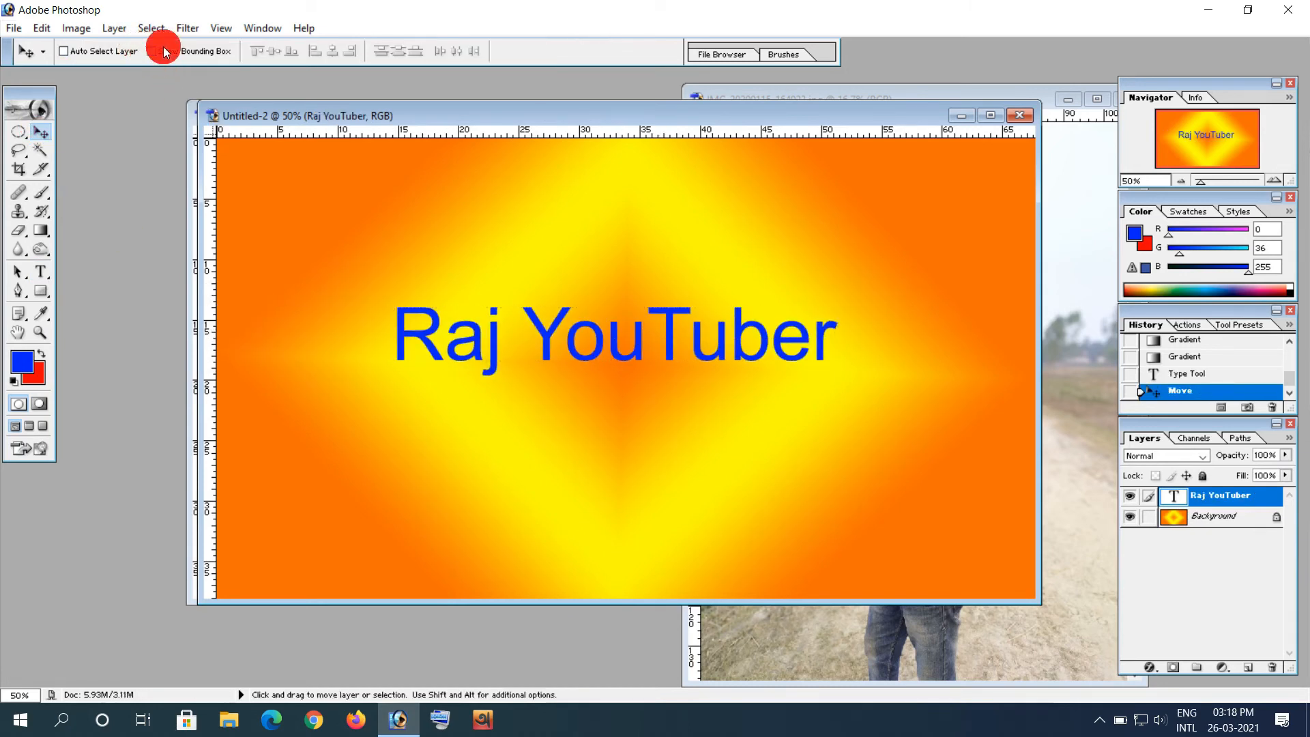
key("ctrl+t")
left_click_drag(397, 372, 357, 373)
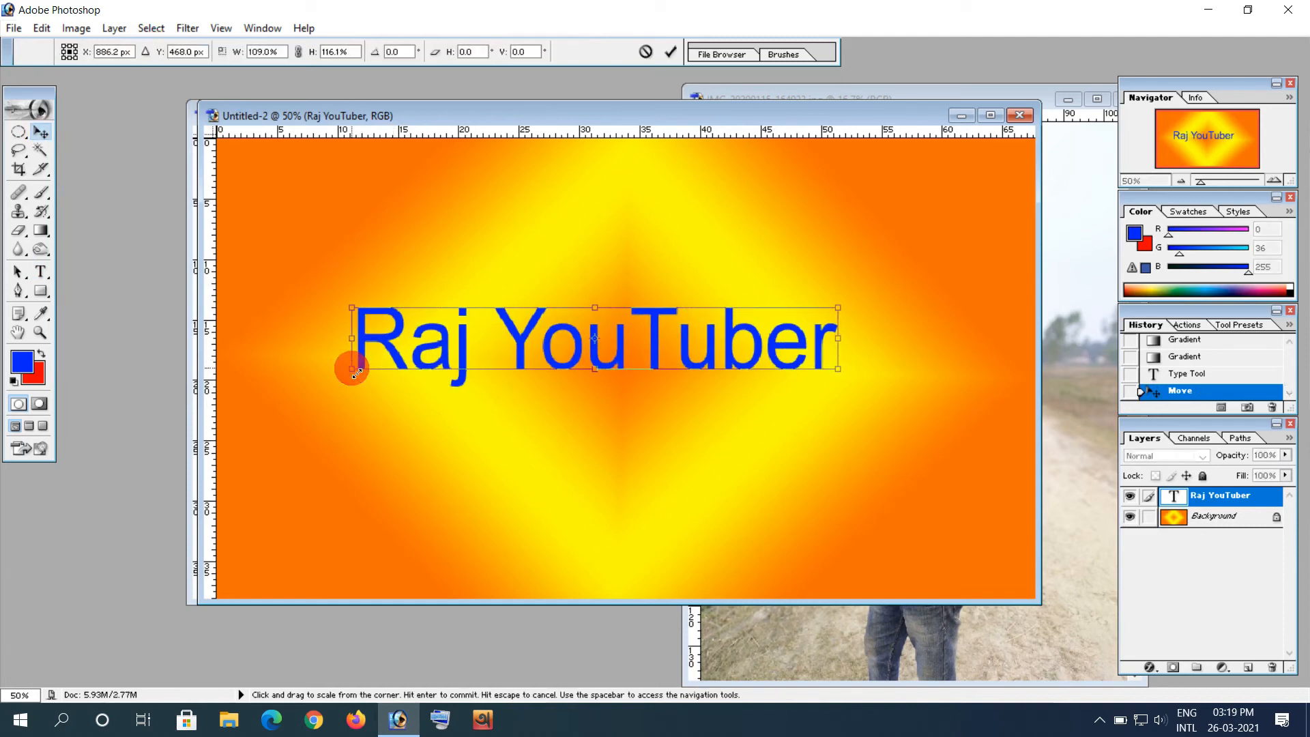
key("Return")
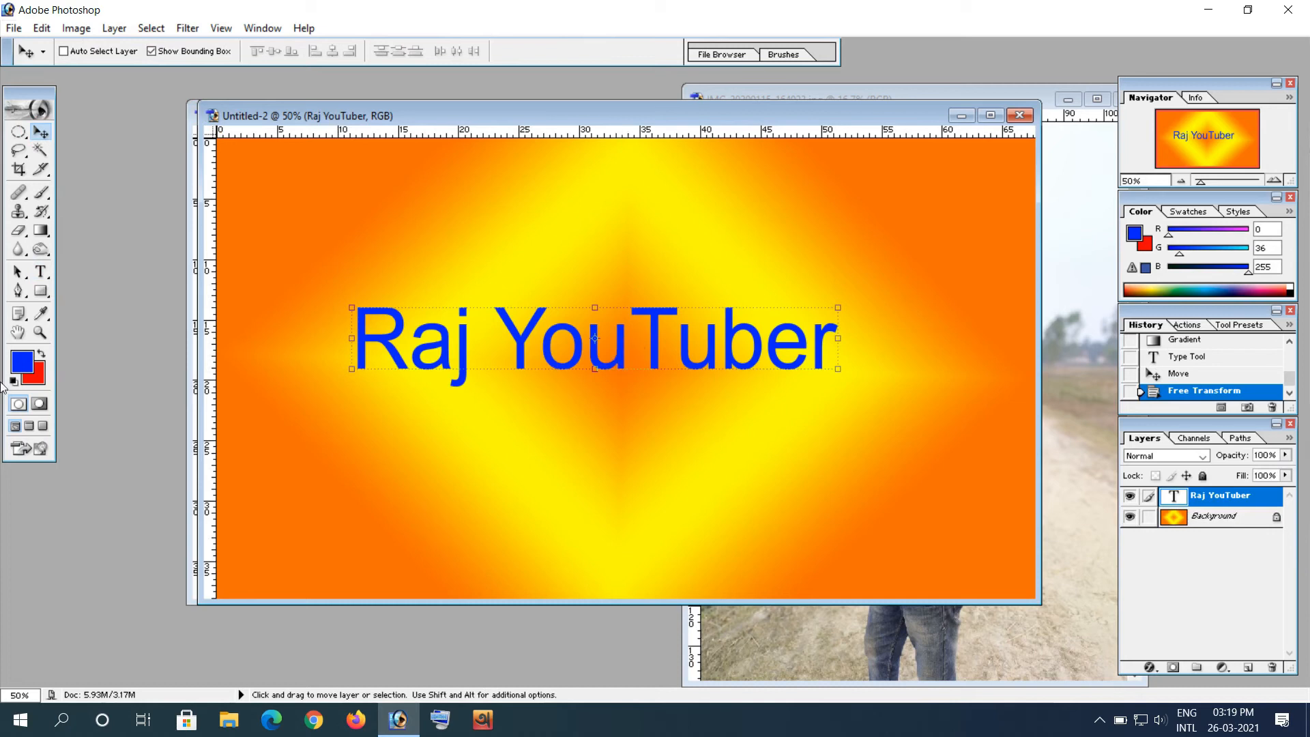
- Change the font of the whole blue text line to Arial Rounded MT Bold and commit the edit
left_click(41, 272)
left_click(355, 329)
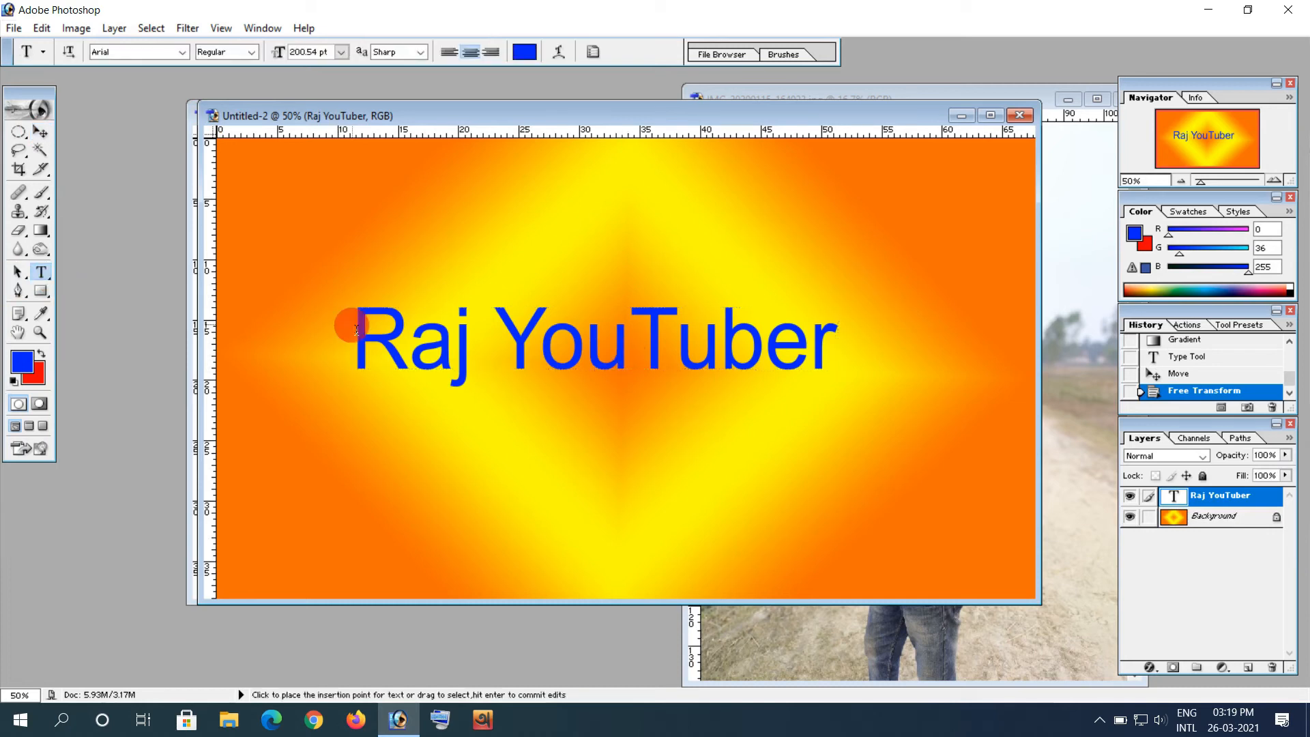
left_click_drag(355, 341, 838, 351)
left_click(250, 53)
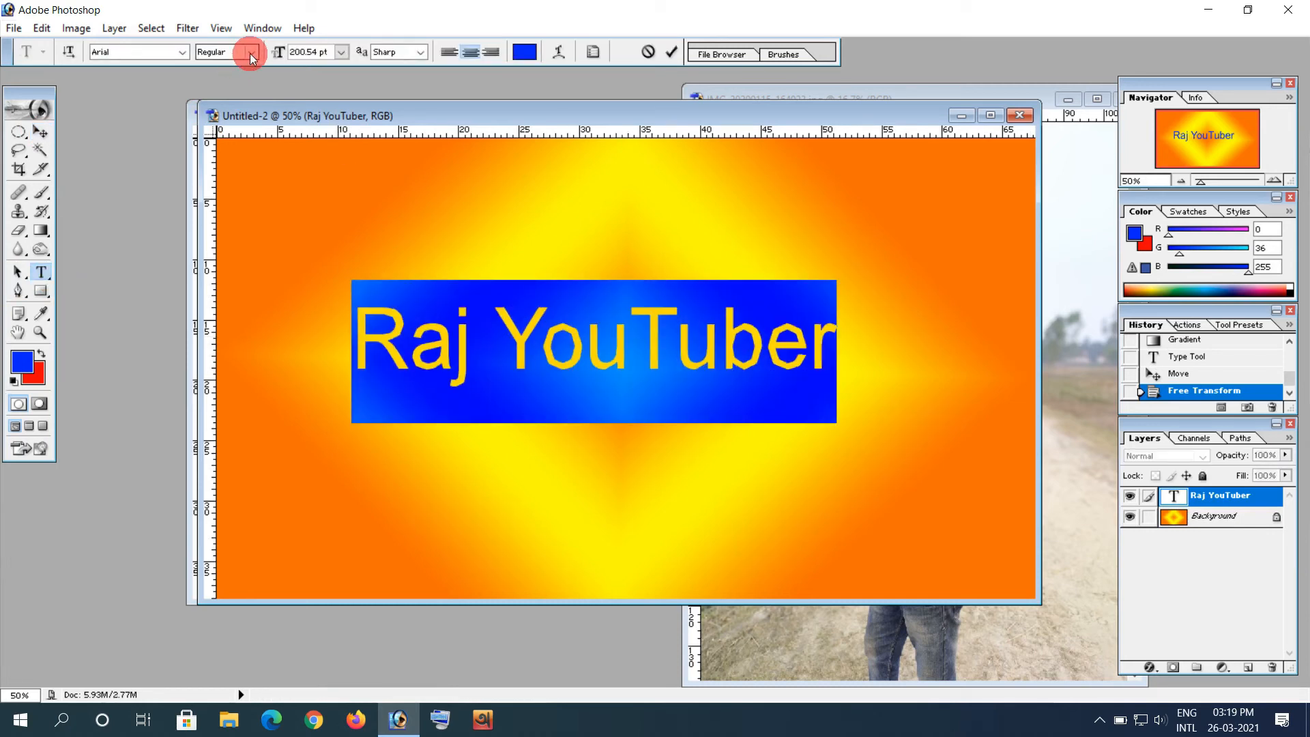
left_click(225, 53)
left_click(177, 51)
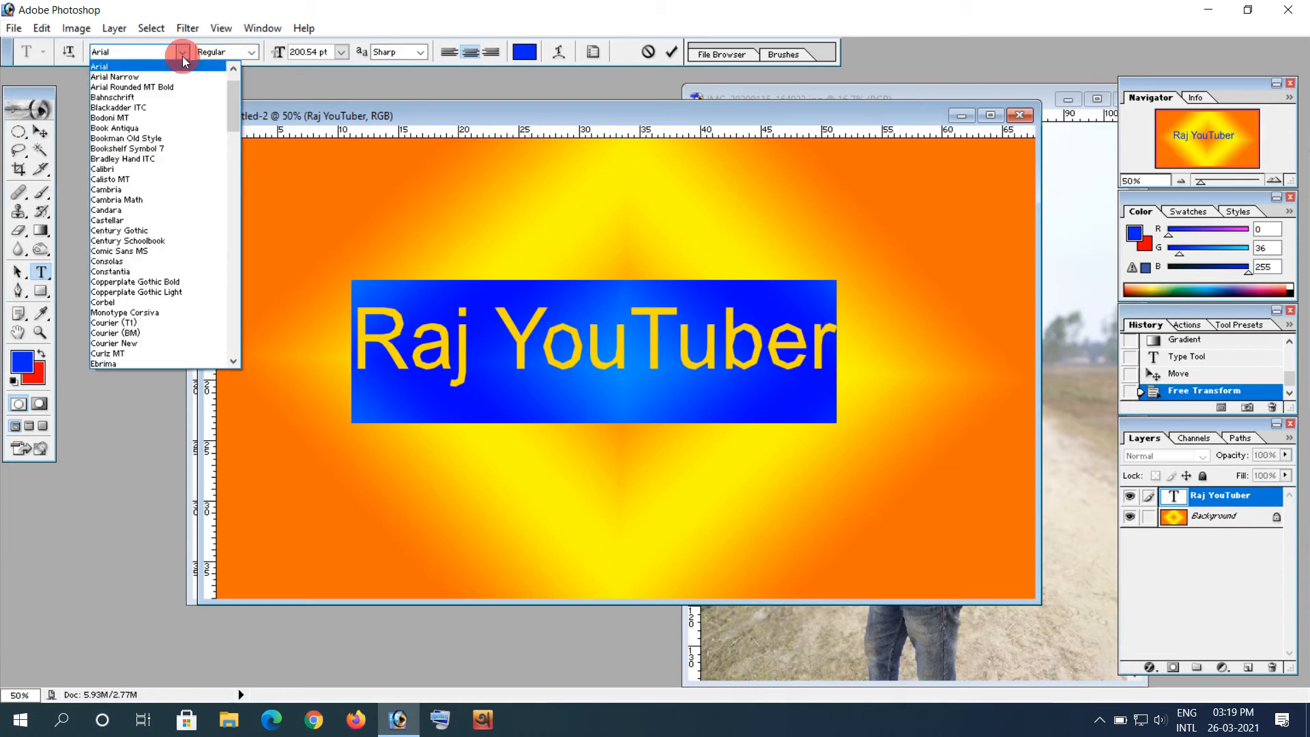
left_click(183, 84)
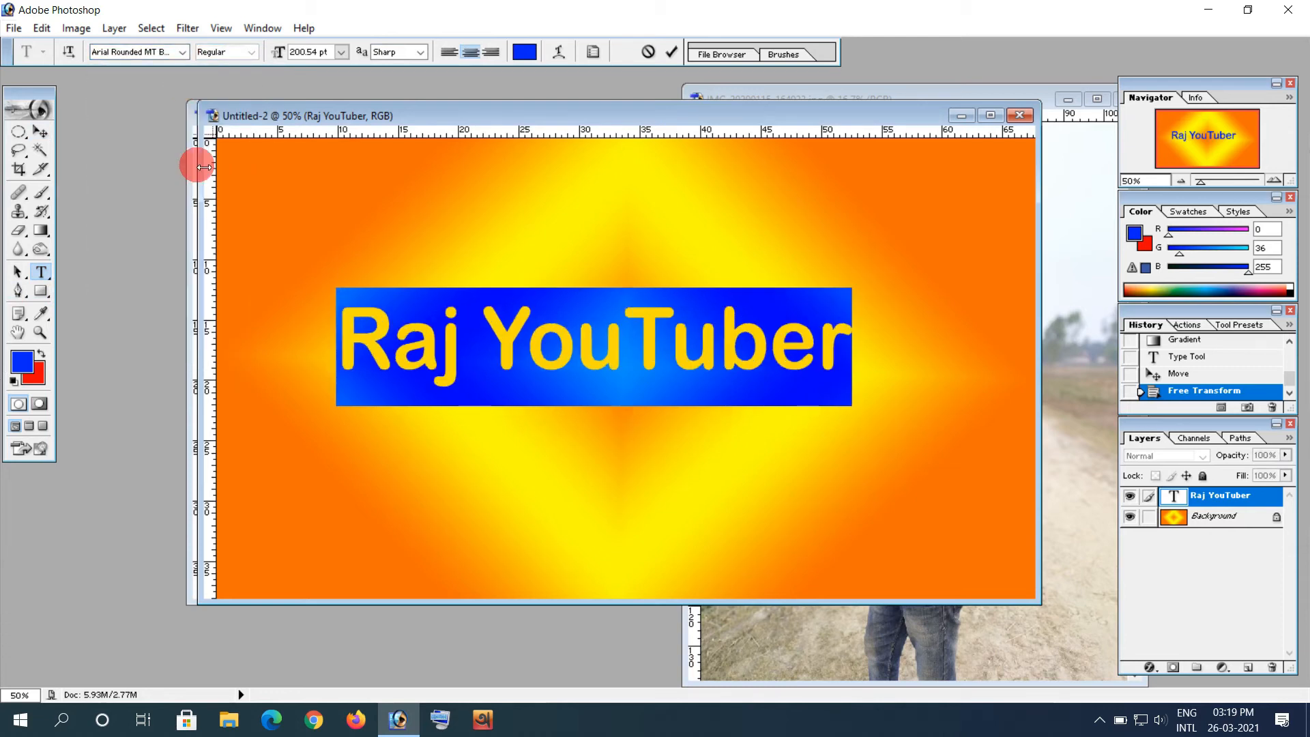
left_click(826, 363)
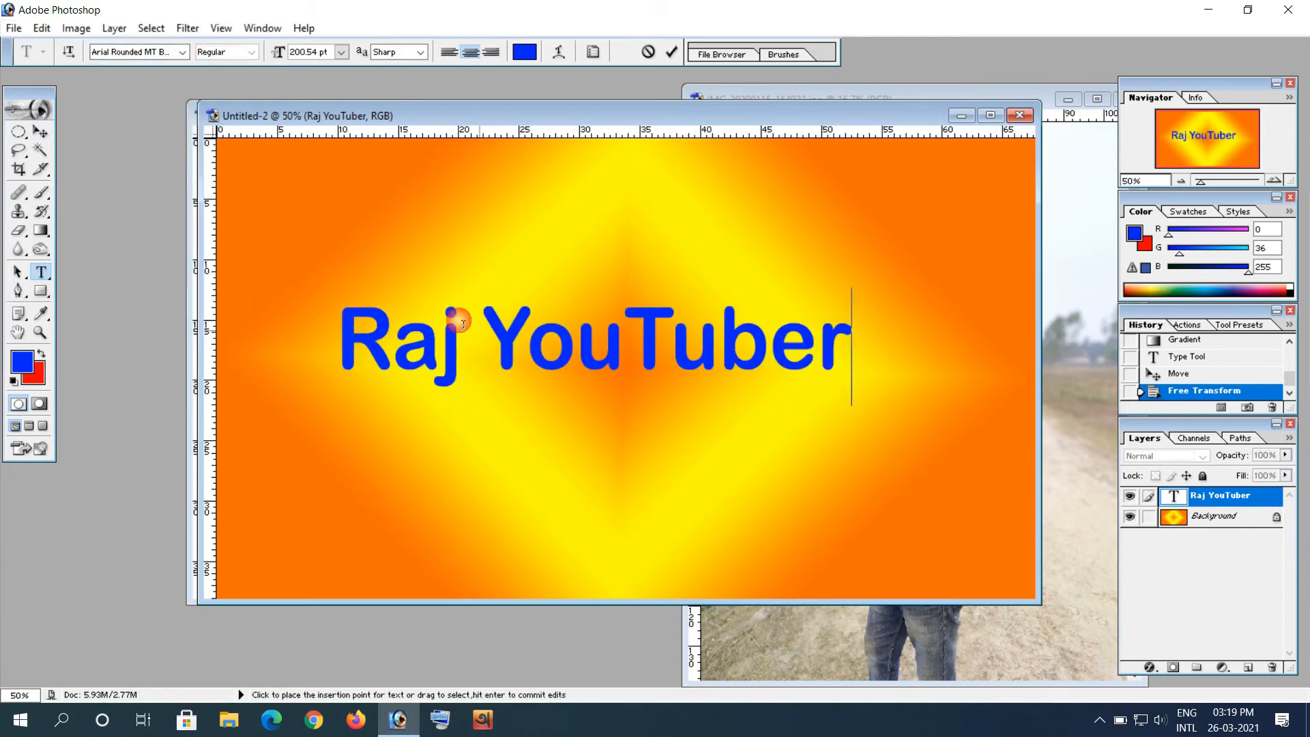
left_click(41, 131)
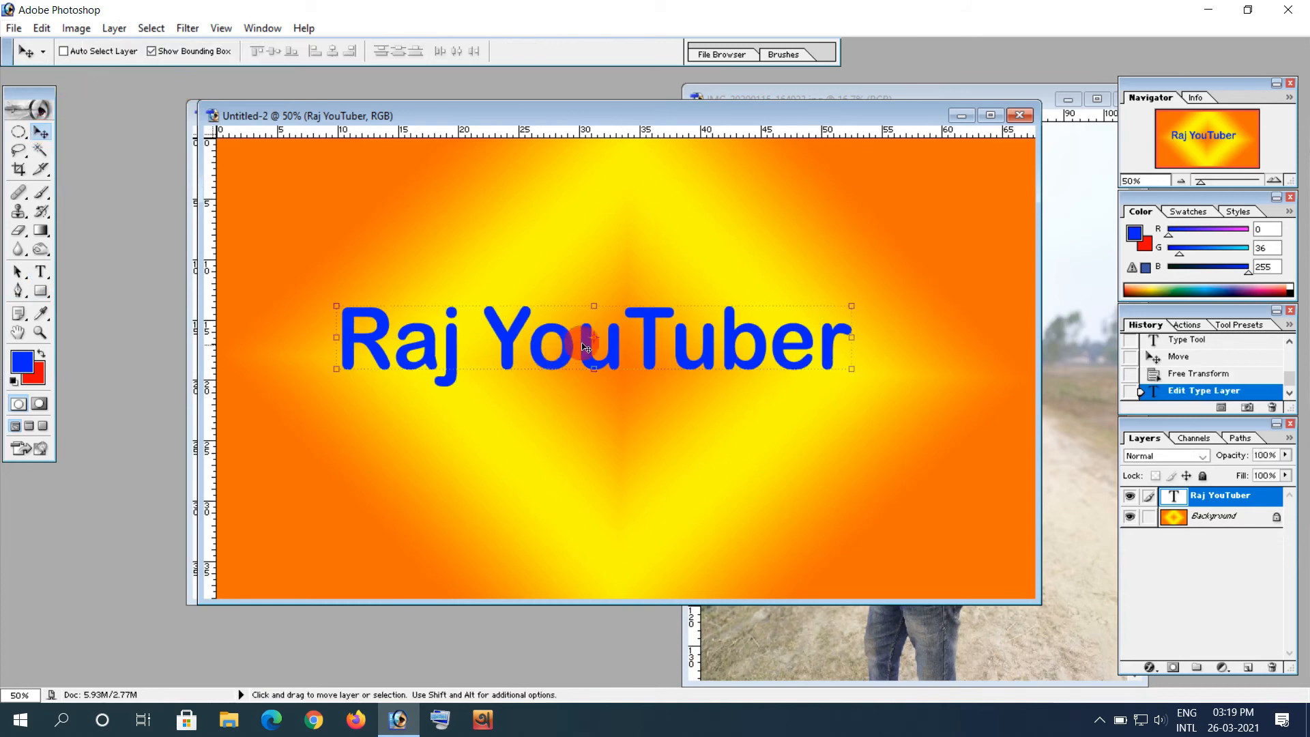
- Move the blue text slightly up and to the right, and close Untitled-2 without saving
left_click_drag(550, 341, 577, 304)
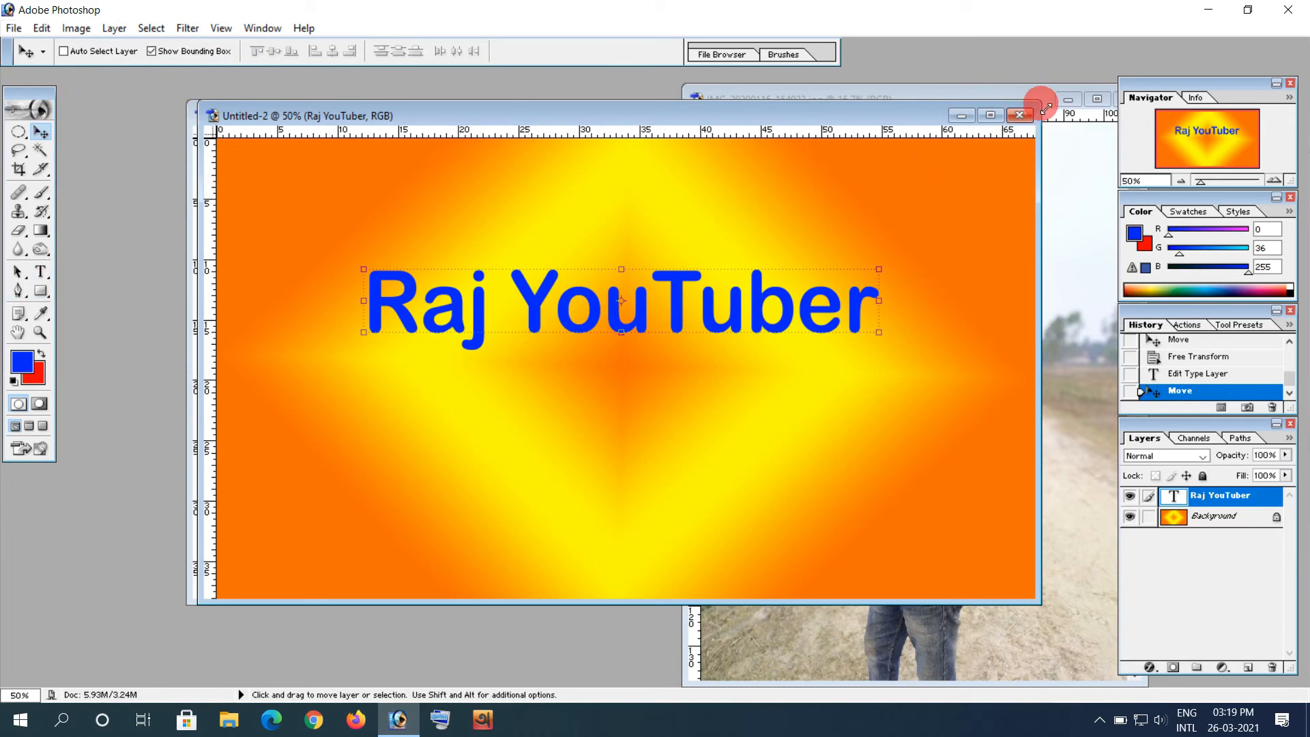
left_click(1020, 116)
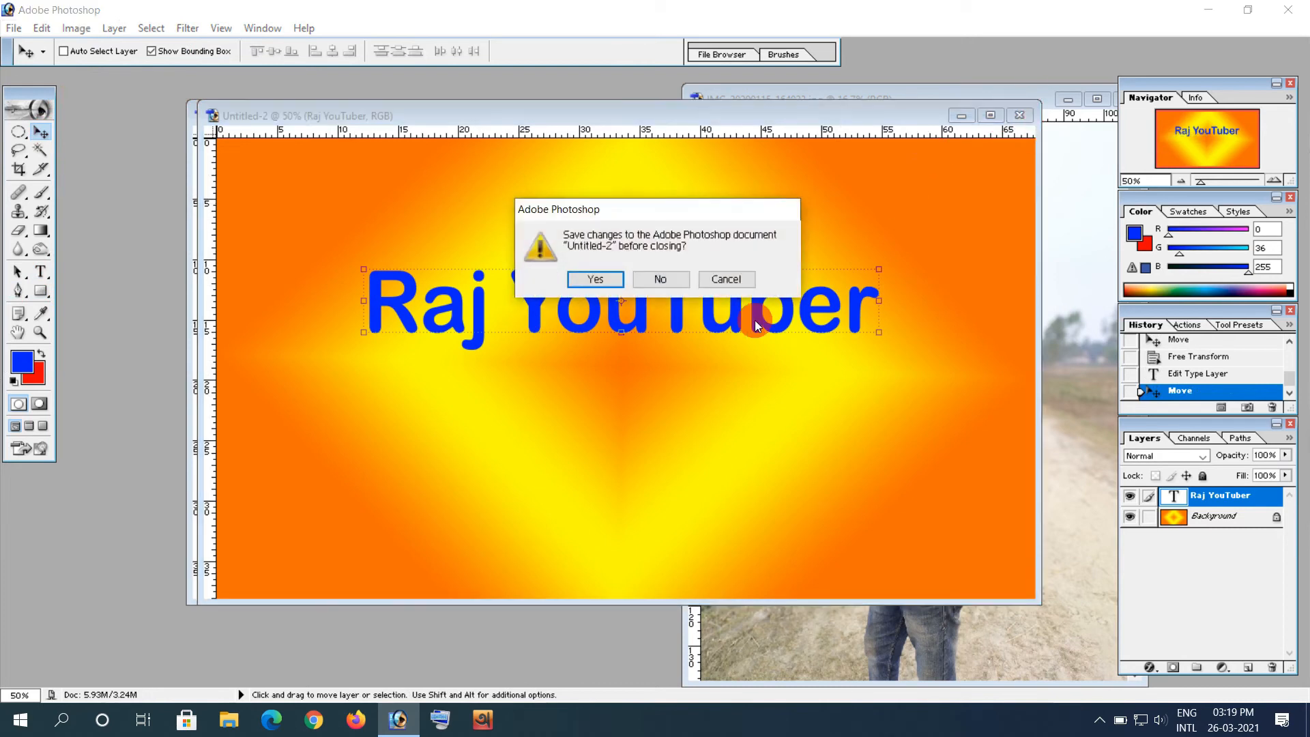
left_click(653, 281)
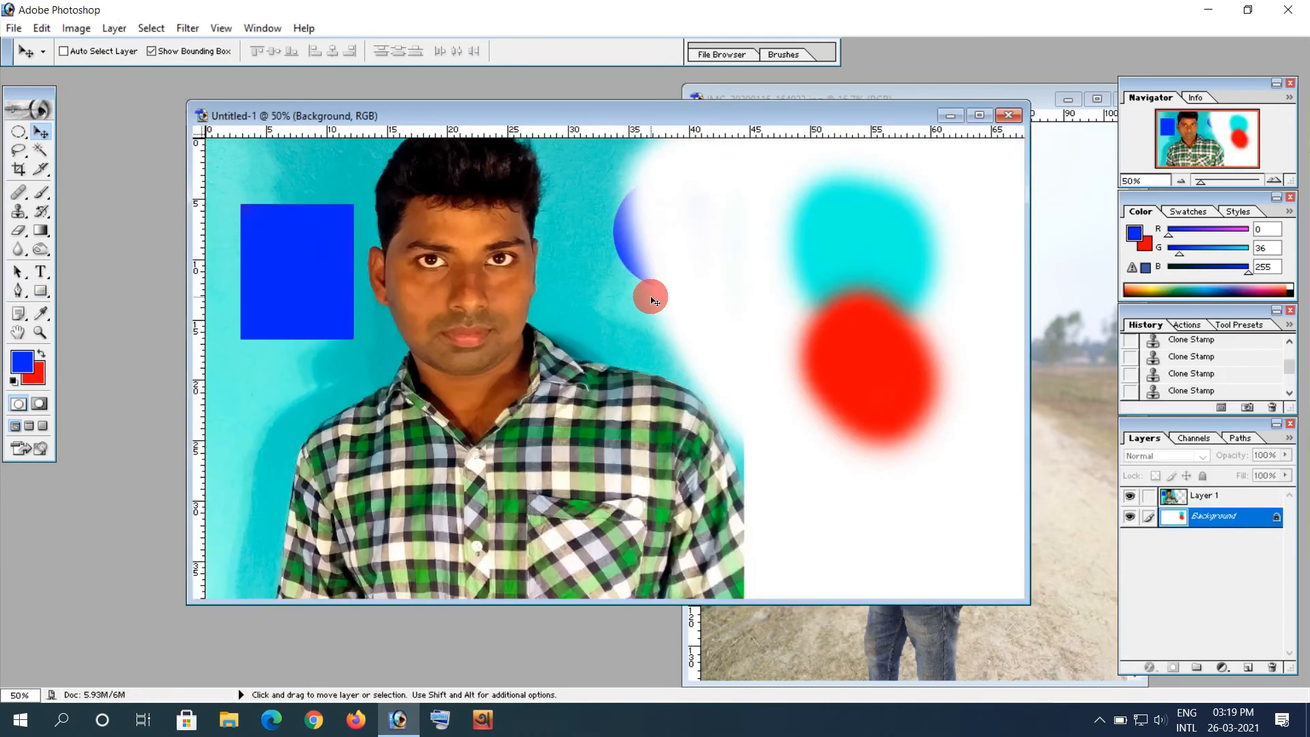
- Start a Pen tool path at the photo's bottom edge and trace the shirt's left outline up the arm and over the shoulder
left_click_drag(644, 112, 600, 126)
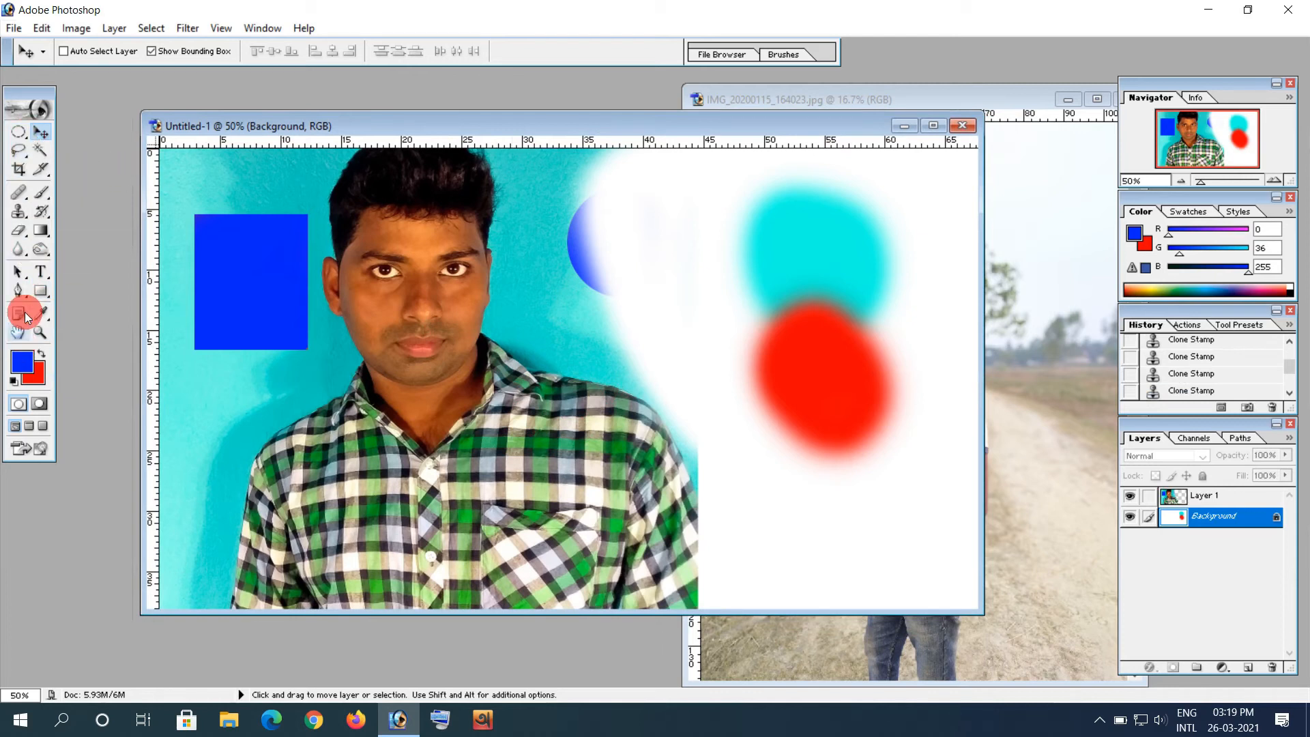
left_click(20, 292)
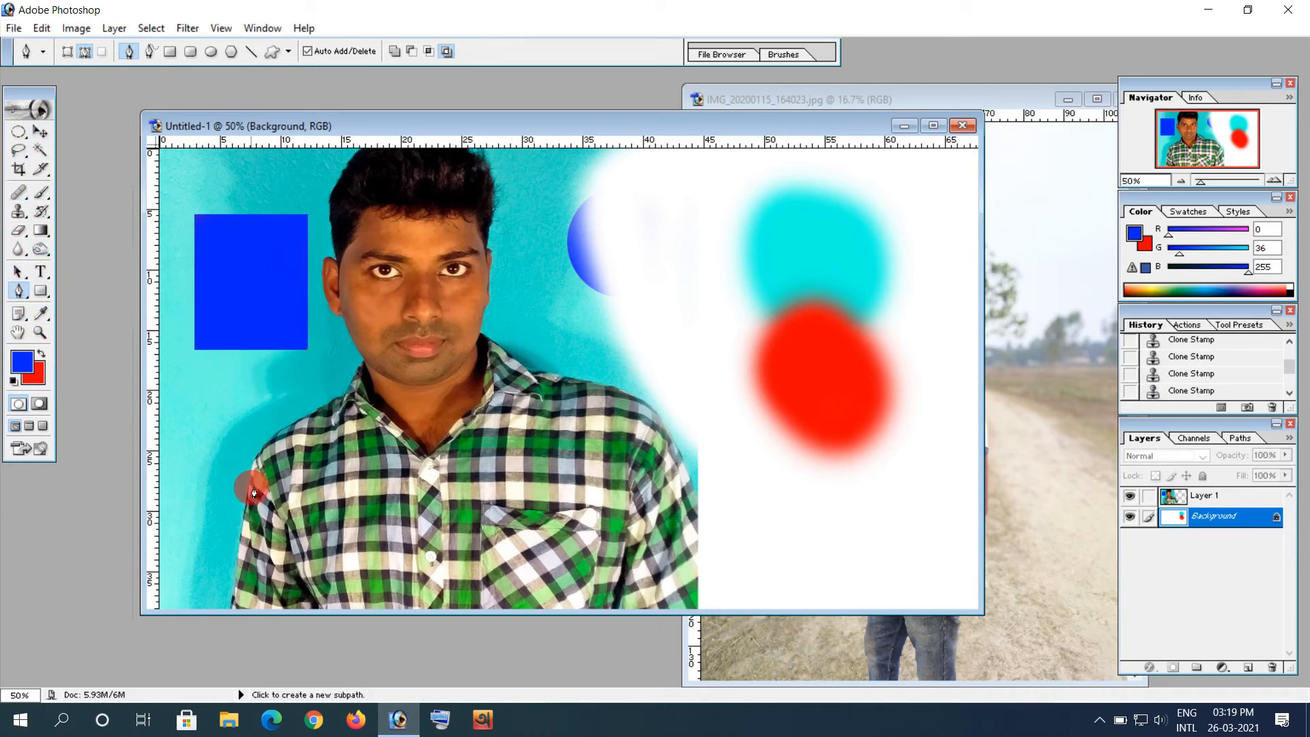
left_click(233, 614)
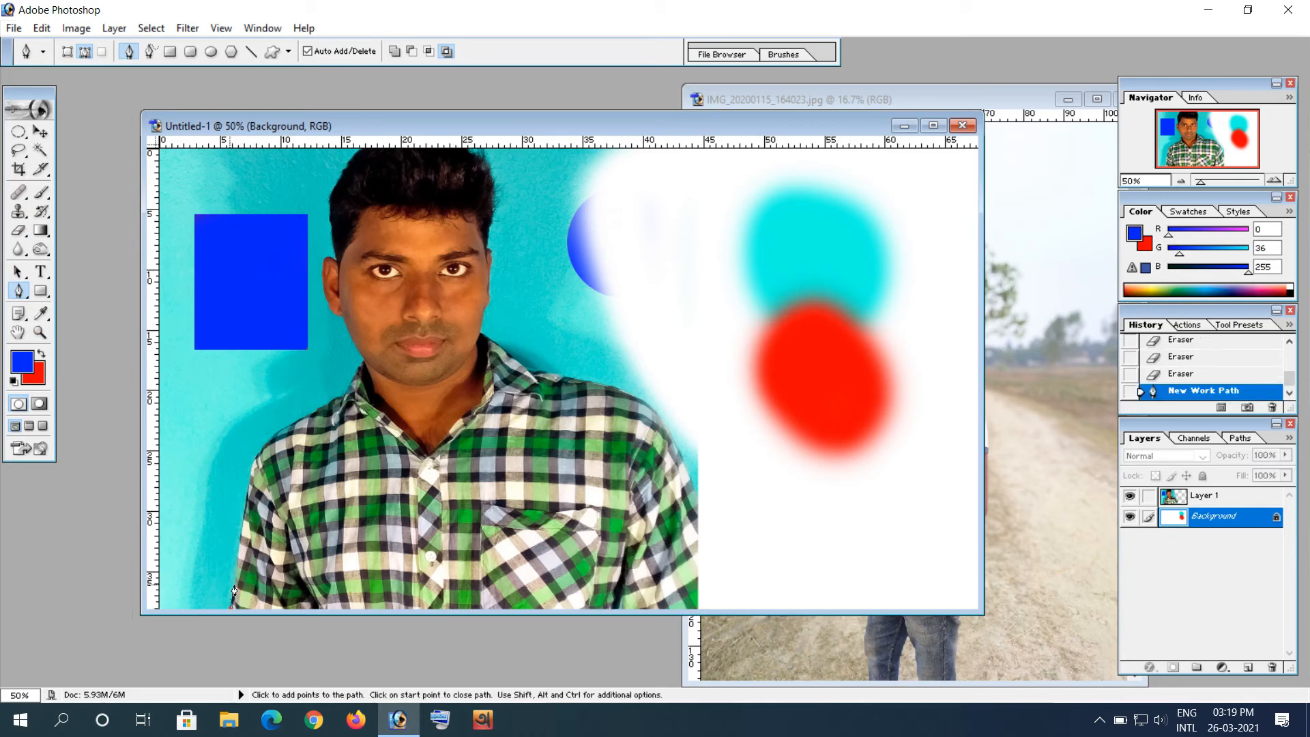
left_click(240, 569)
left_click(249, 473)
left_click(261, 448)
left_click(285, 425)
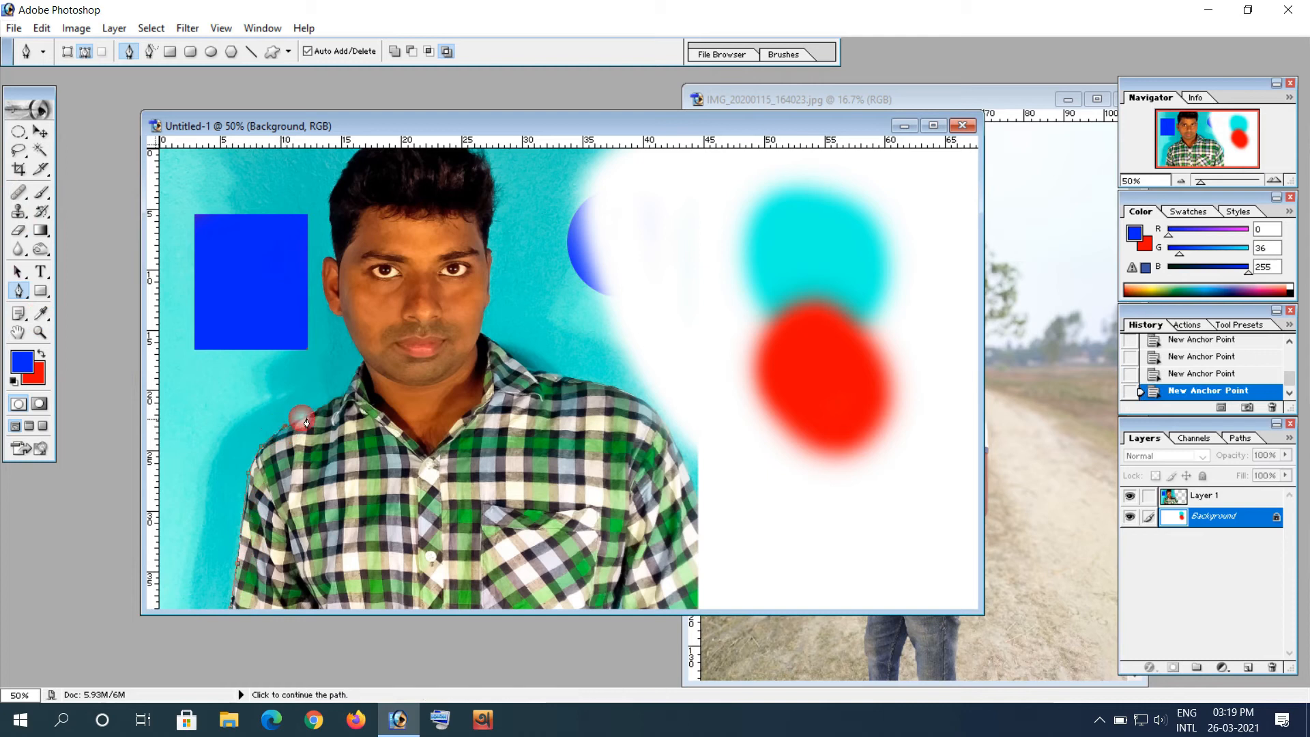
left_click(346, 385)
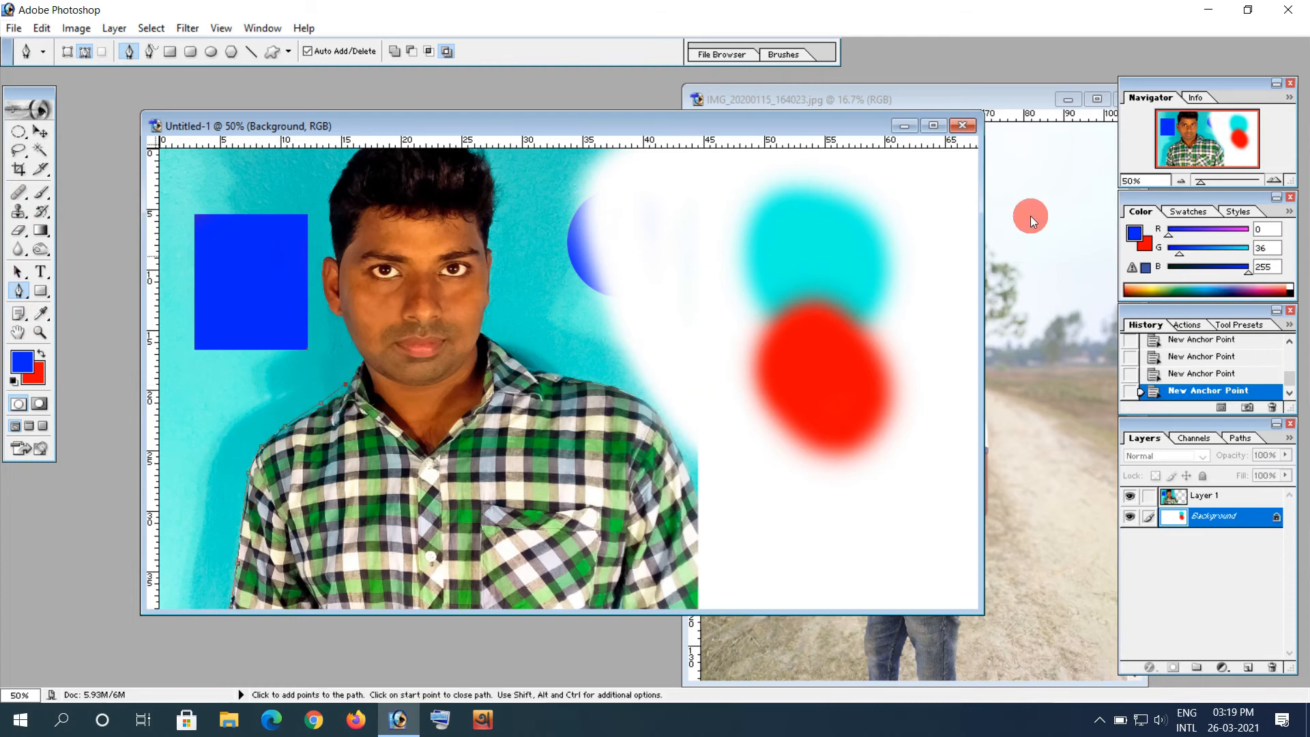
- Continue the pen path closely along the left side of the collar and neck up to the jaw below the ear
left_click(1281, 179)
left_click(1281, 180)
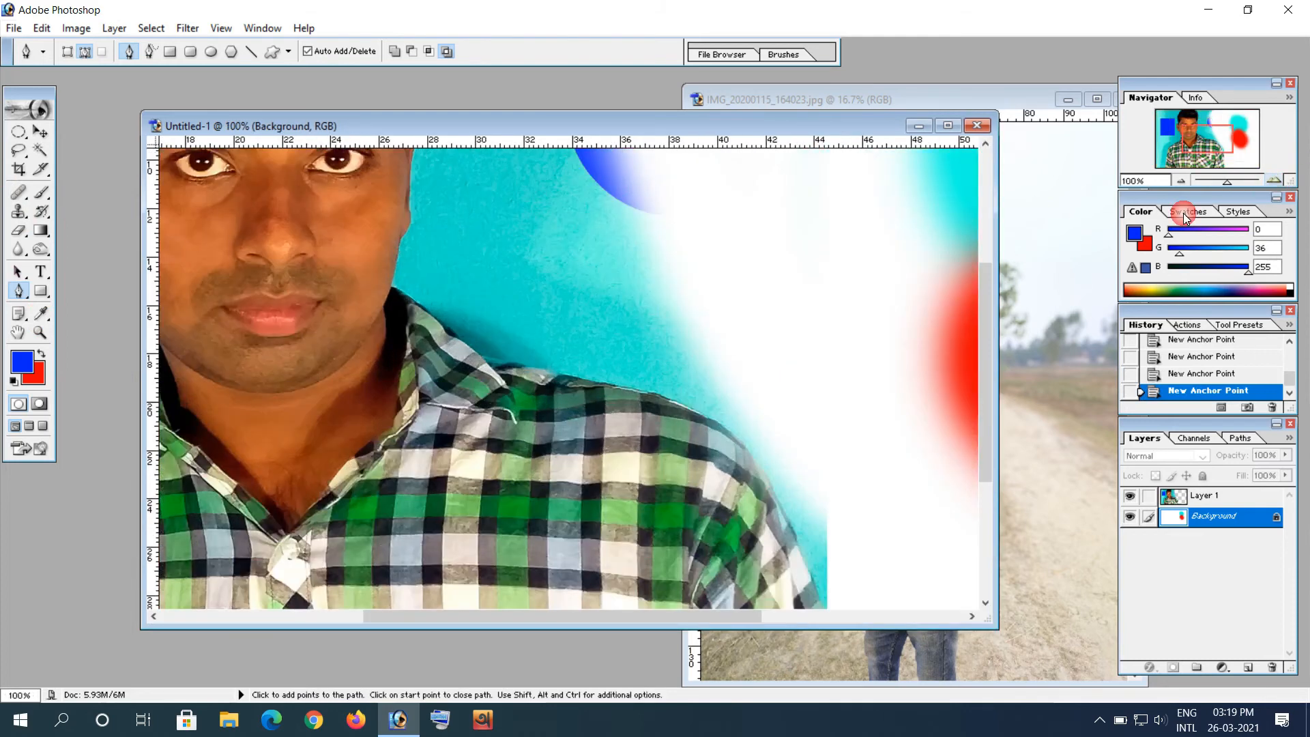
left_click_drag(398, 405, 623, 382)
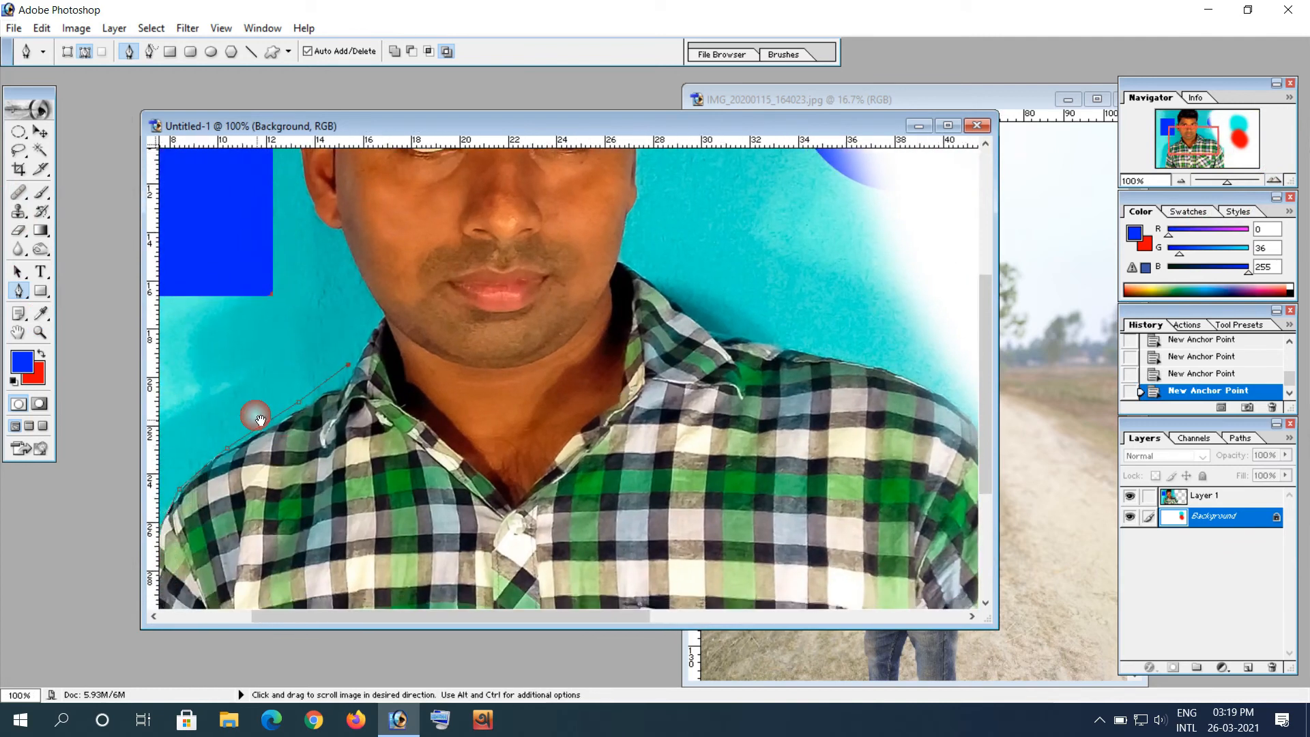
left_click(368, 344)
left_click(379, 323)
left_click(373, 290)
left_click(347, 244)
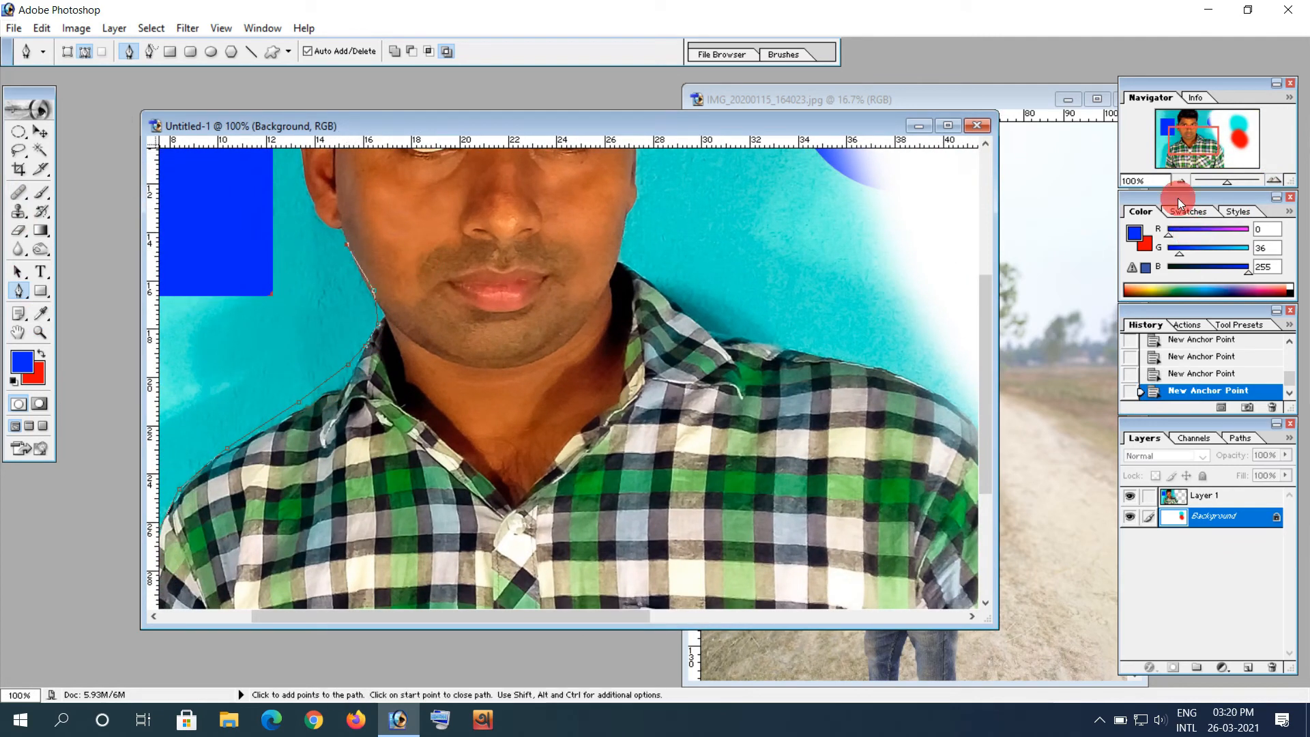
- Extend the pen path up past the left ear and over the top of the hair to the head's right side
left_click(1189, 180)
left_click(1186, 181)
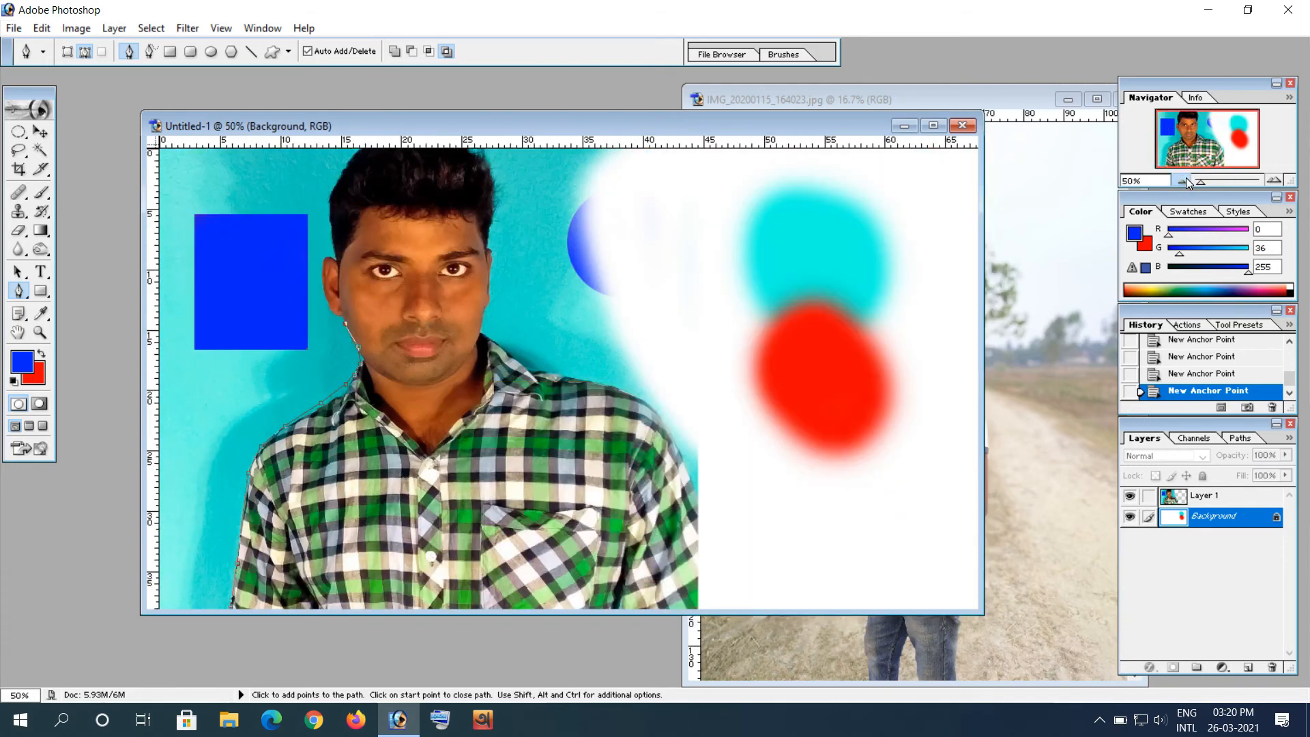
left_click(1185, 182)
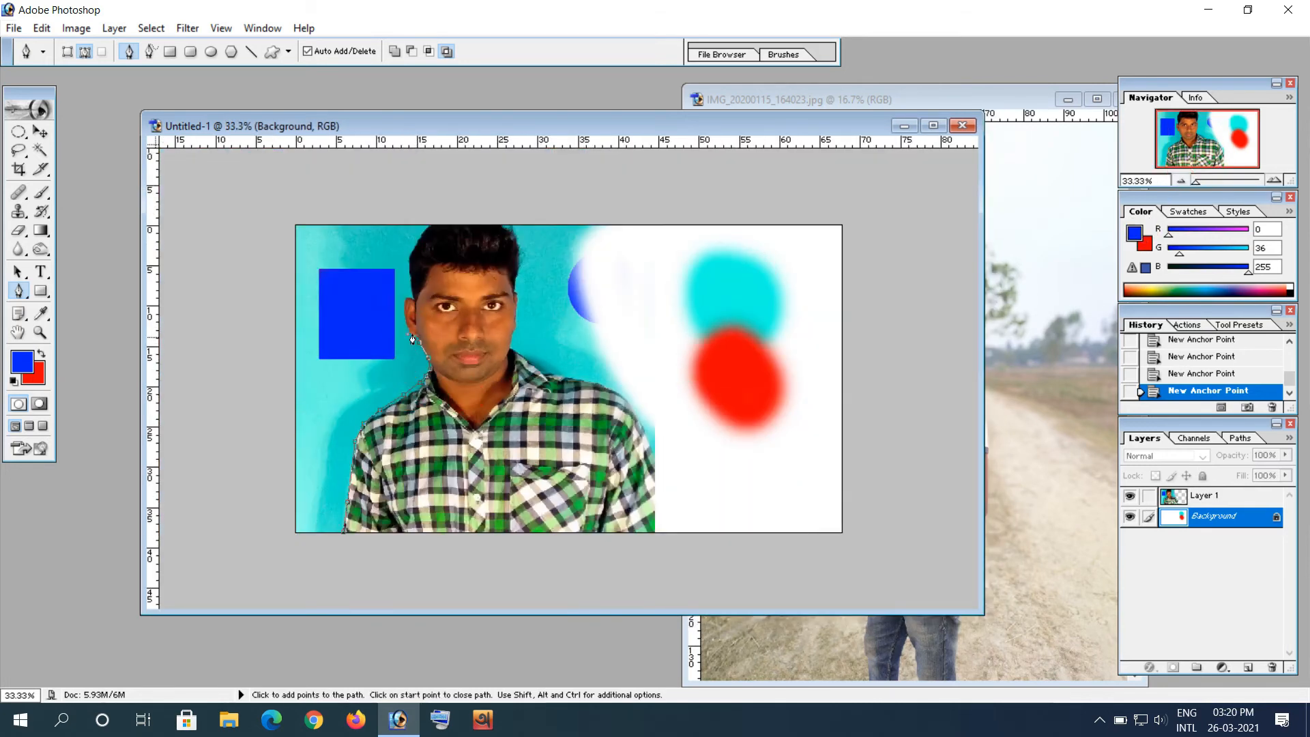
left_click(410, 262)
left_click(426, 228)
left_click(474, 232)
left_click(515, 225)
left_click(517, 268)
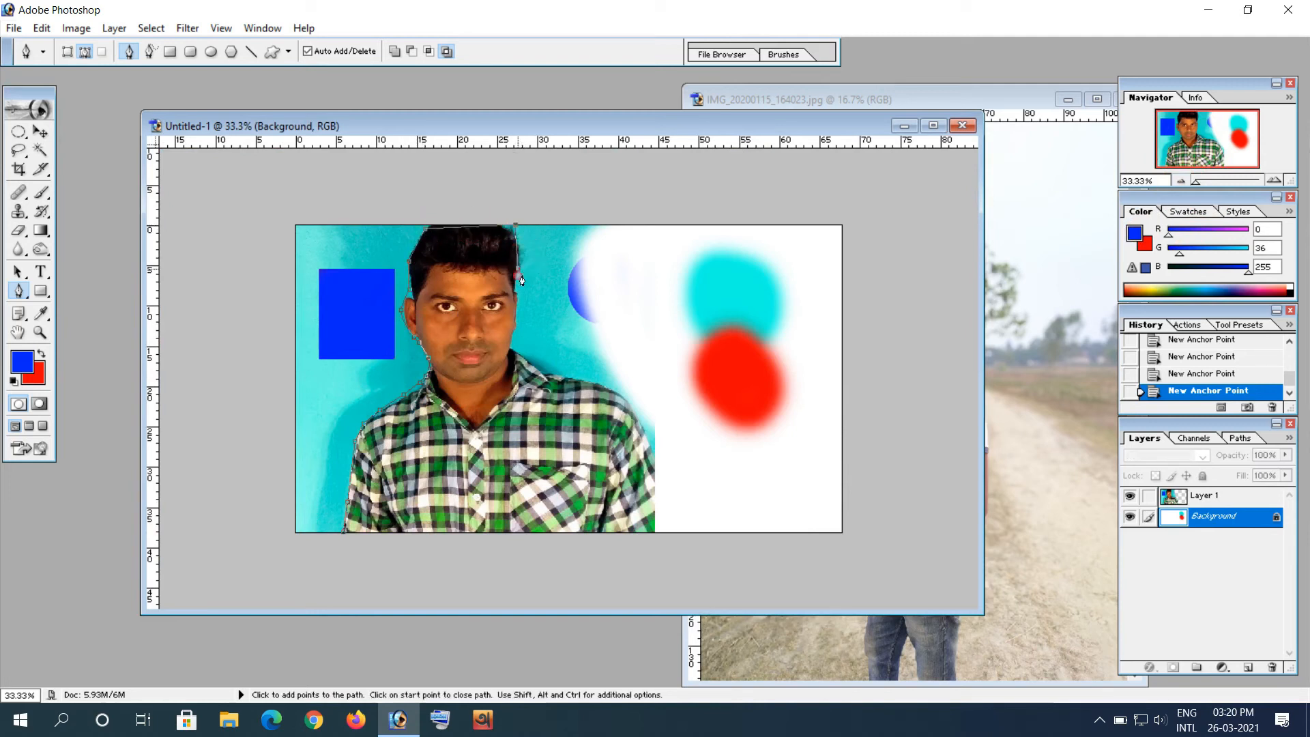
- Trace the pen path down the right side of the face, neck and shoulder to the shirt's lower right corner
left_click(519, 301)
left_click(516, 324)
left_click(514, 351)
left_click(537, 370)
left_click(649, 444)
left_click(657, 531)
- Close the path around the backdrop via the canvas's upper right, upper left and lower left corners, and make Layer 1 active
left_click(830, 252)
left_click(814, 226)
left_click(288, 231)
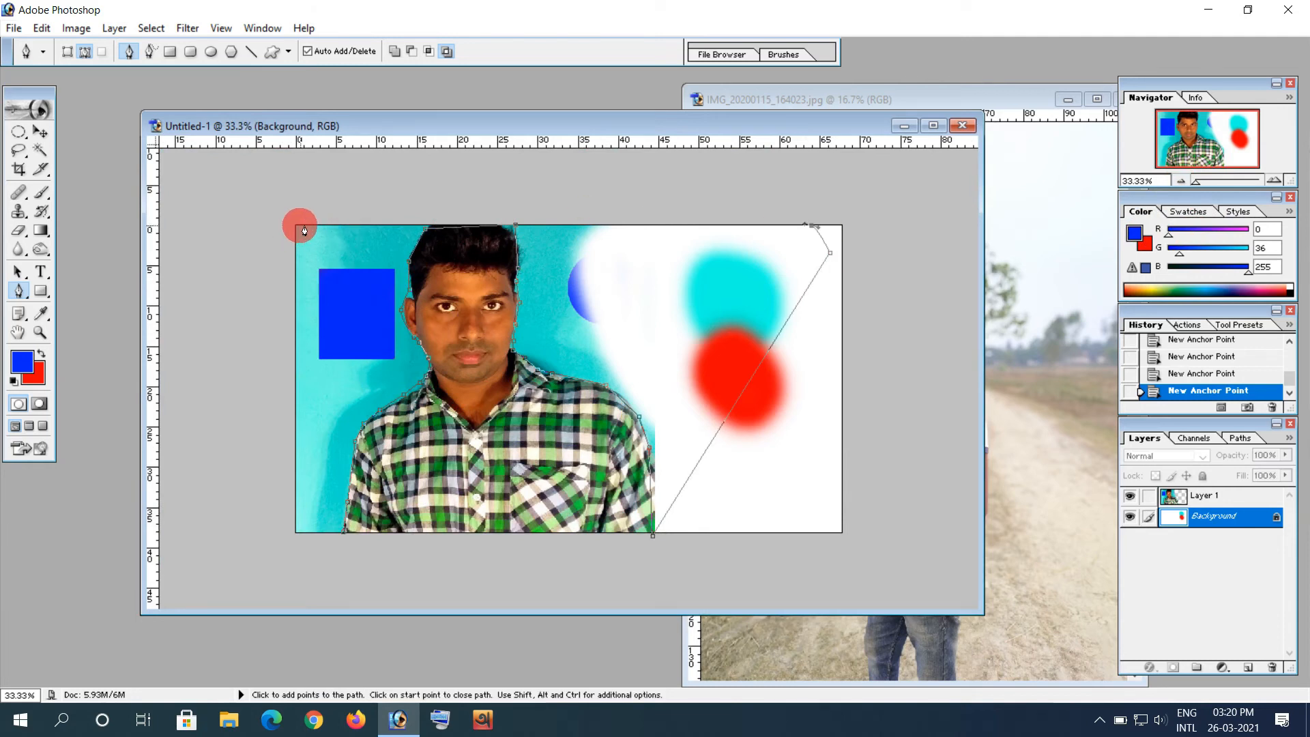
left_click(294, 532)
left_click(347, 533)
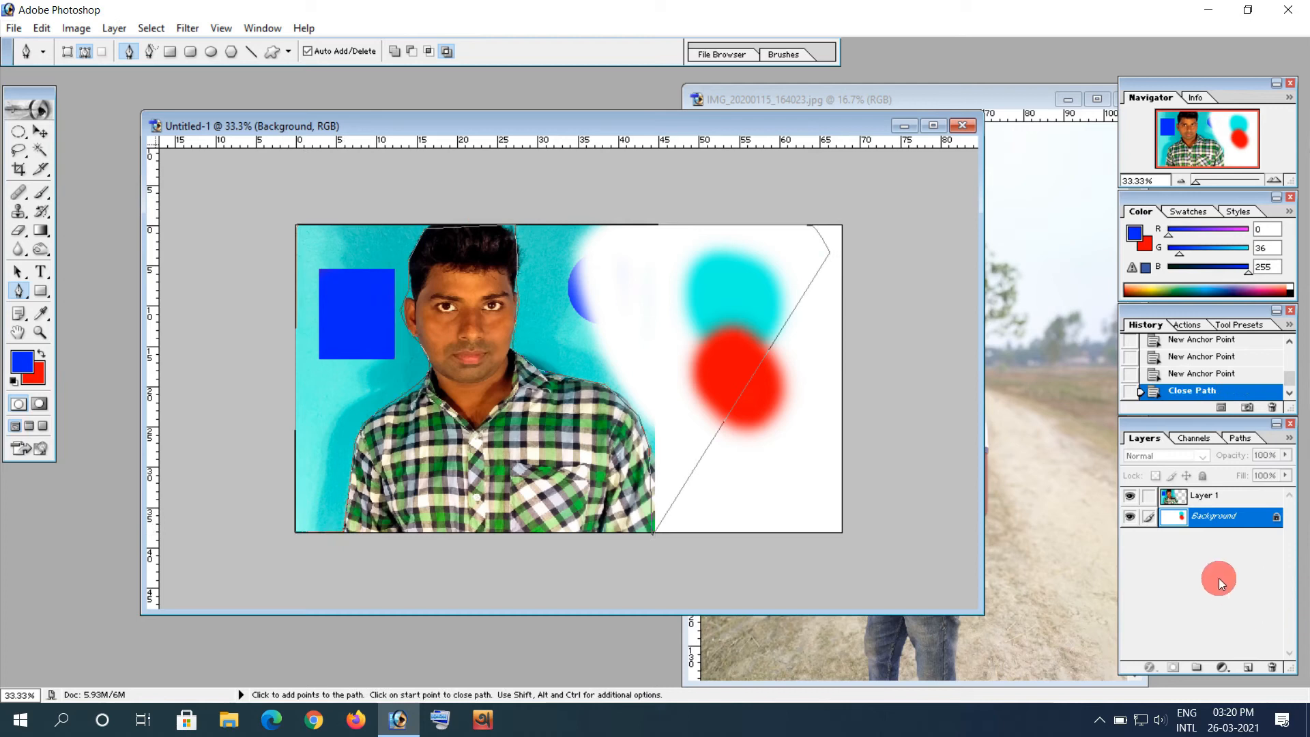
left_click(1204, 496)
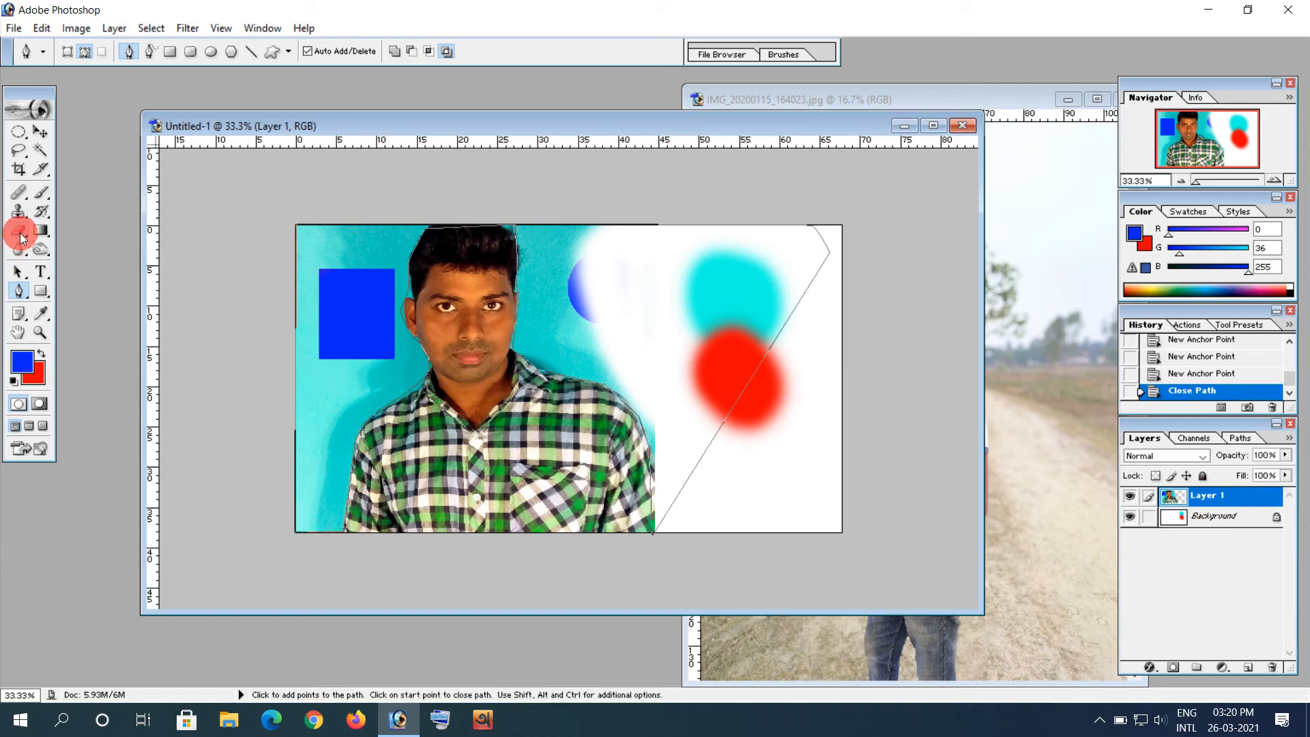
- Try the Eraser on Layer 1 across the forehead and backdrop without a selection, and undo the stroke
left_click(21, 232)
mouse_move(563, 331)
left_mouse_down()
mouse_move(622, 368)
mouse_move(584, 277)
mouse_move(499, 279)
mouse_move(618, 298)
mouse_move(564, 344)
left_mouse_up()
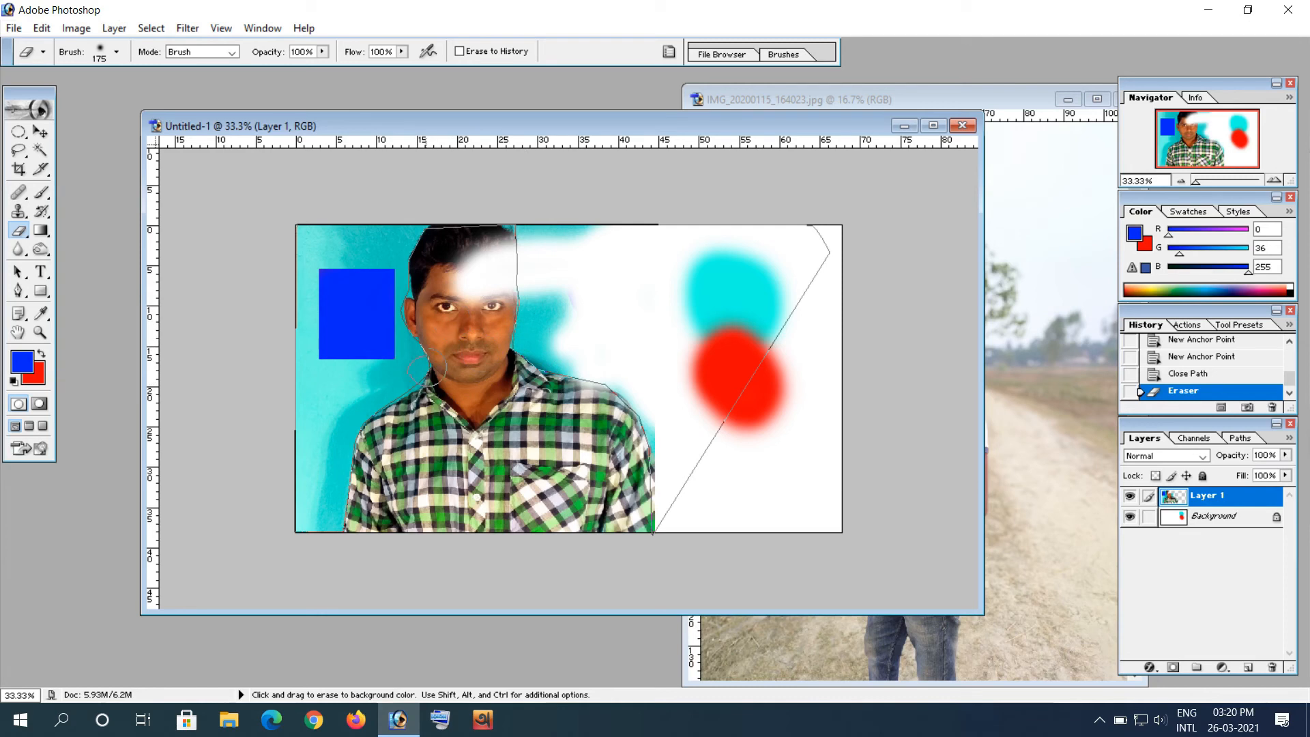
left_click(323, 461, "ctrl+alt")
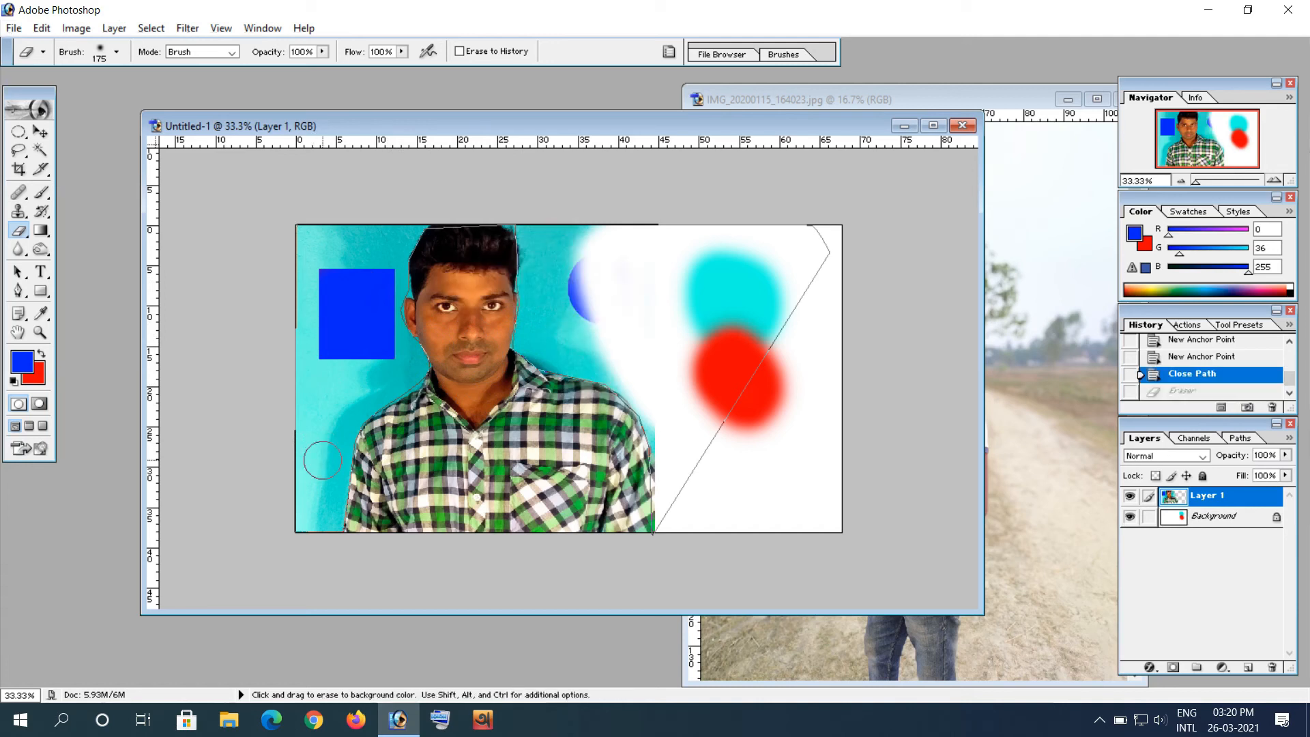
- Convert the closed pen path into a new anti-aliased selection with a feather radius of 0 pixels
left_click(18, 290)
right_click(596, 339)
left_click(650, 416)
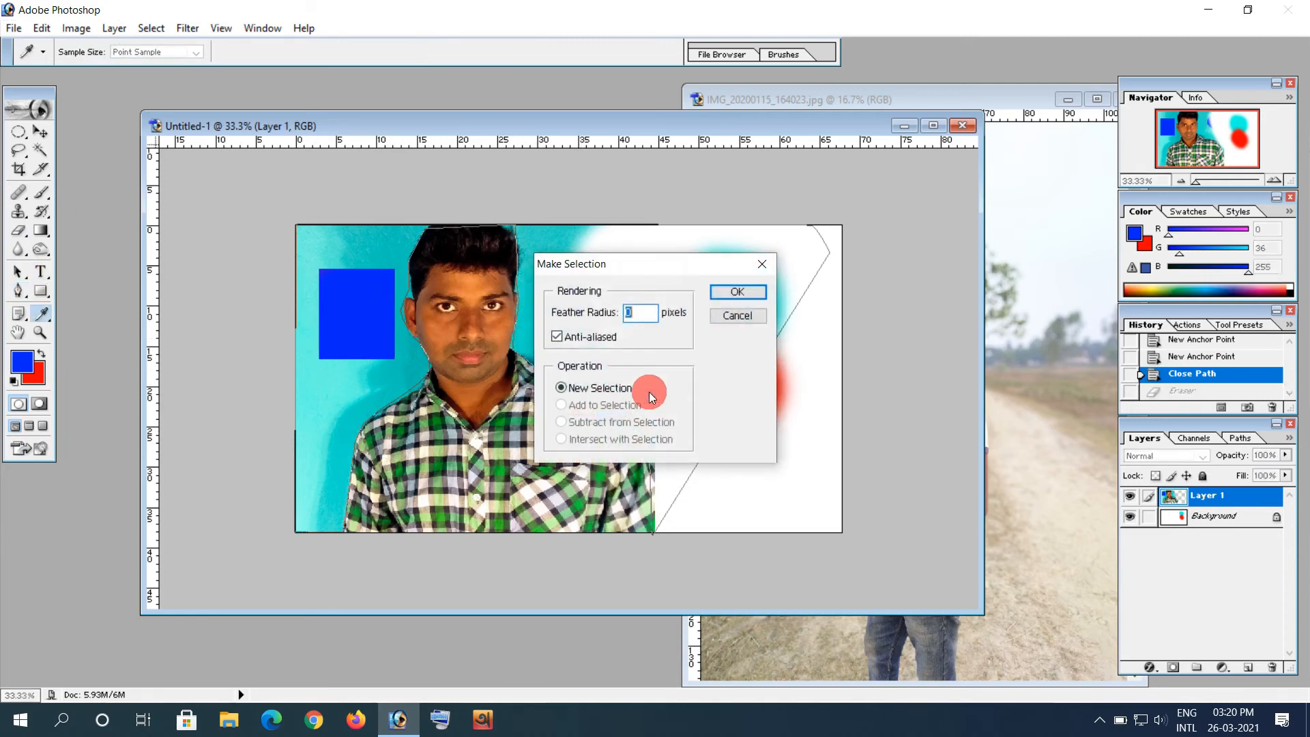
left_click(727, 292)
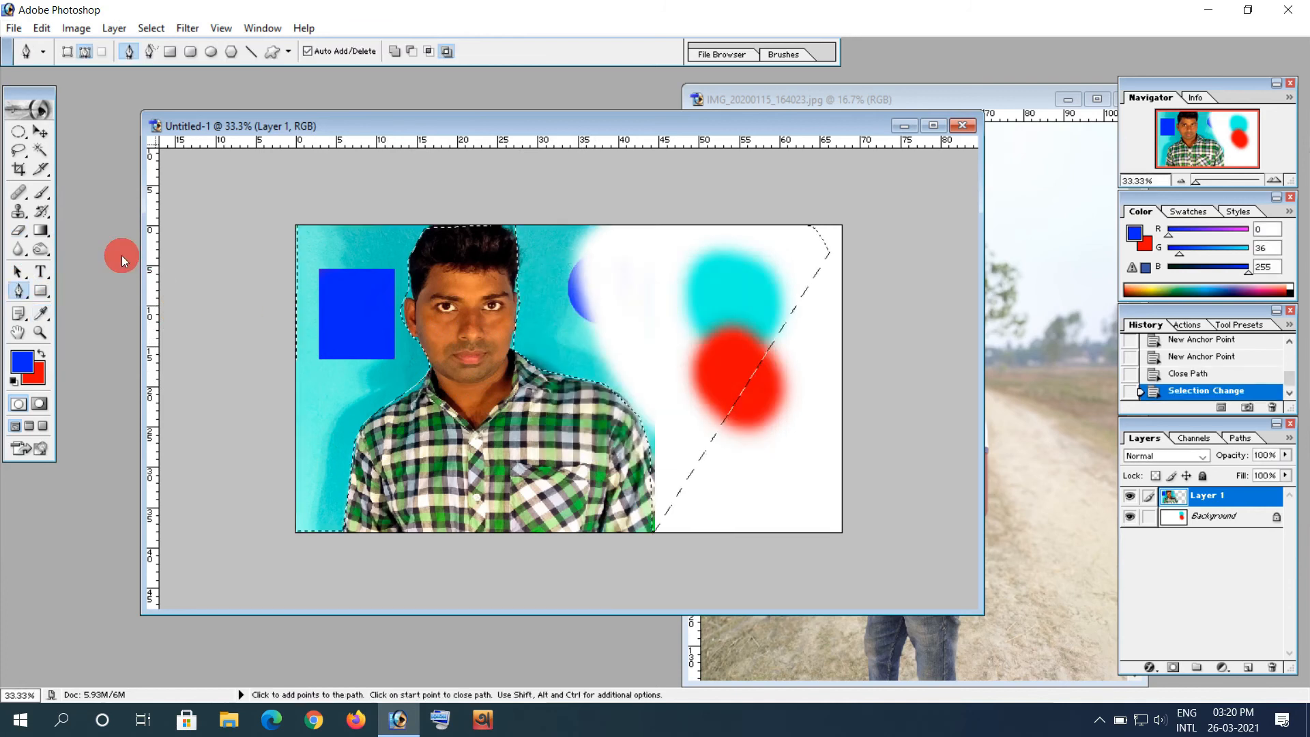
- Erase the teal backdrop and blue shapes around the man on Layer 1 within the selection, using a 400 px eraser
left_click(19, 230)
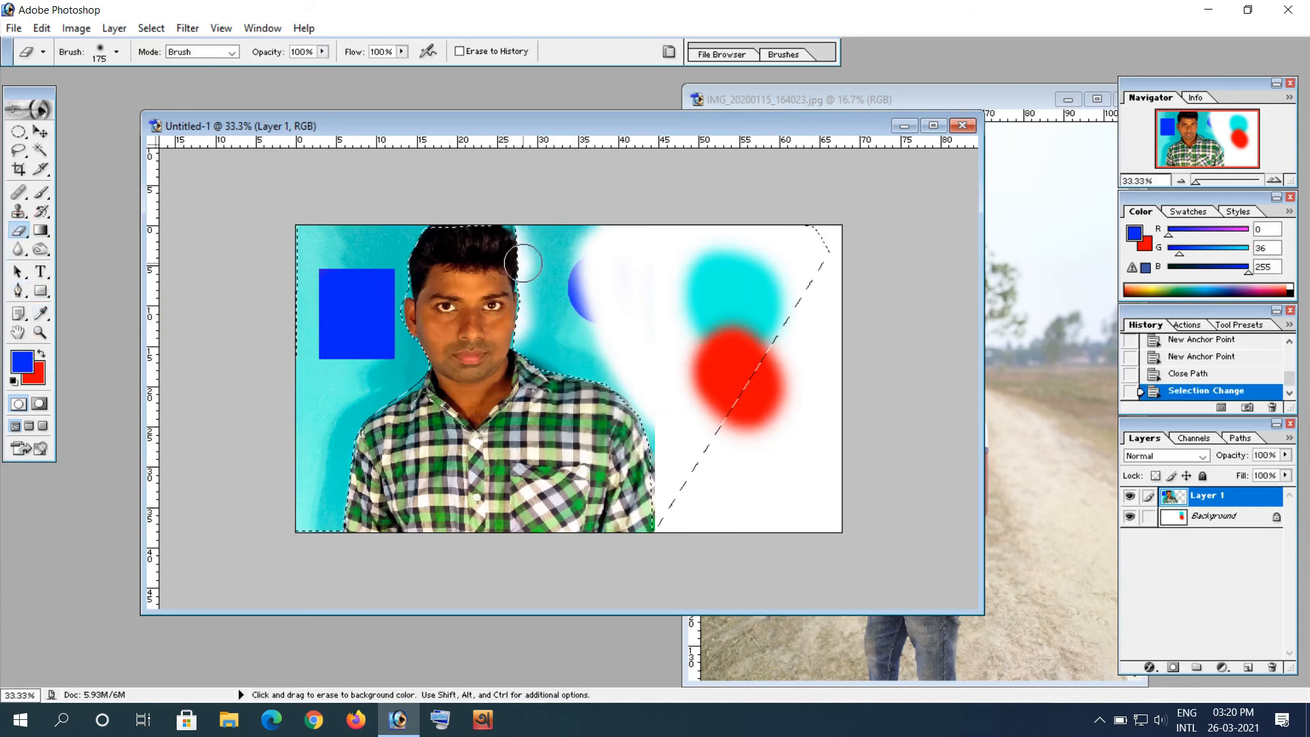
key("bracketright")
key("bracketright")
key("bracketright")
key("bracketright")
mouse_move(527, 293)
left_mouse_down()
mouse_move(638, 224)
mouse_move(901, 240)
mouse_move(757, 342)
mouse_move(410, 341)
mouse_move(453, 259)
left_mouse_up()
mouse_move(341, 287)
left_mouse_down()
mouse_move(400, 325)
mouse_move(366, 439)
mouse_move(199, 491)
left_mouse_up()
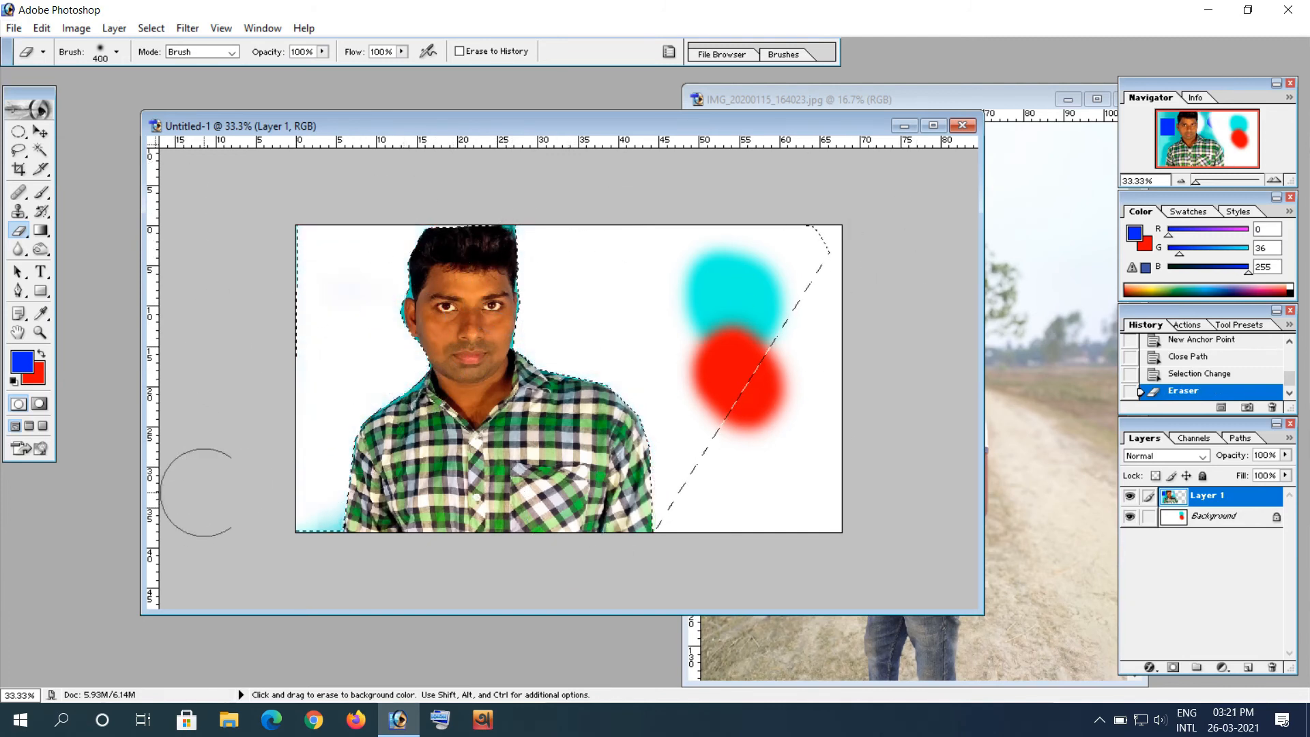
left_click_drag(328, 508, 841, 551)
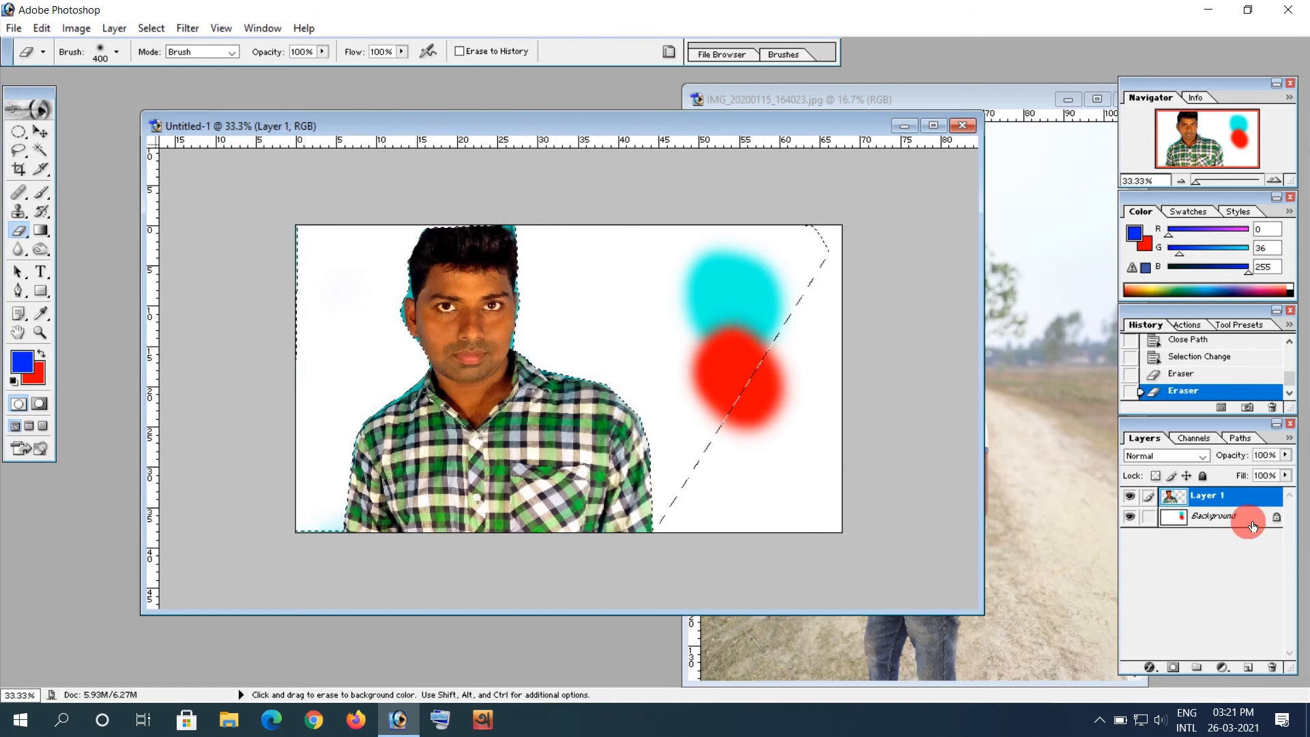
- Erase across the cyan and red spots within the selection, first on Layer 1 and again on the Background layer
left_click(1223, 518)
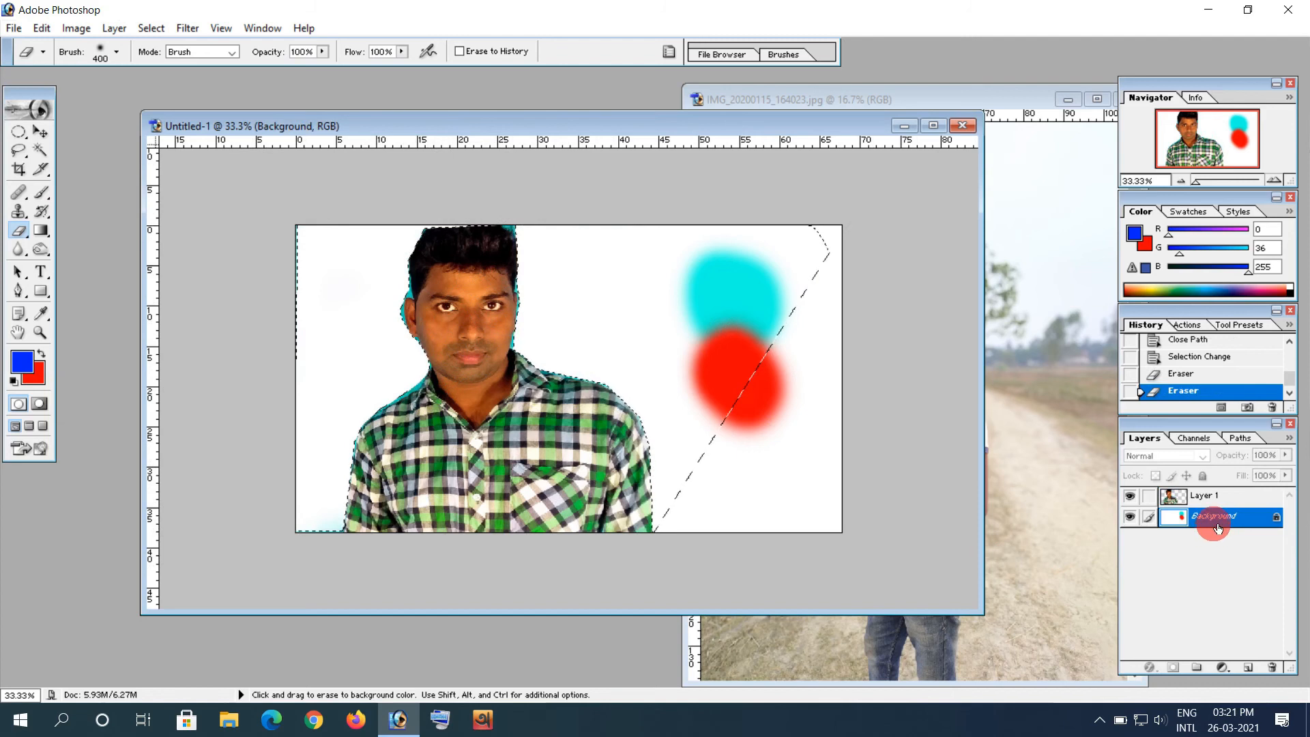
left_click(1222, 497)
left_click_drag(722, 277, 679, 404)
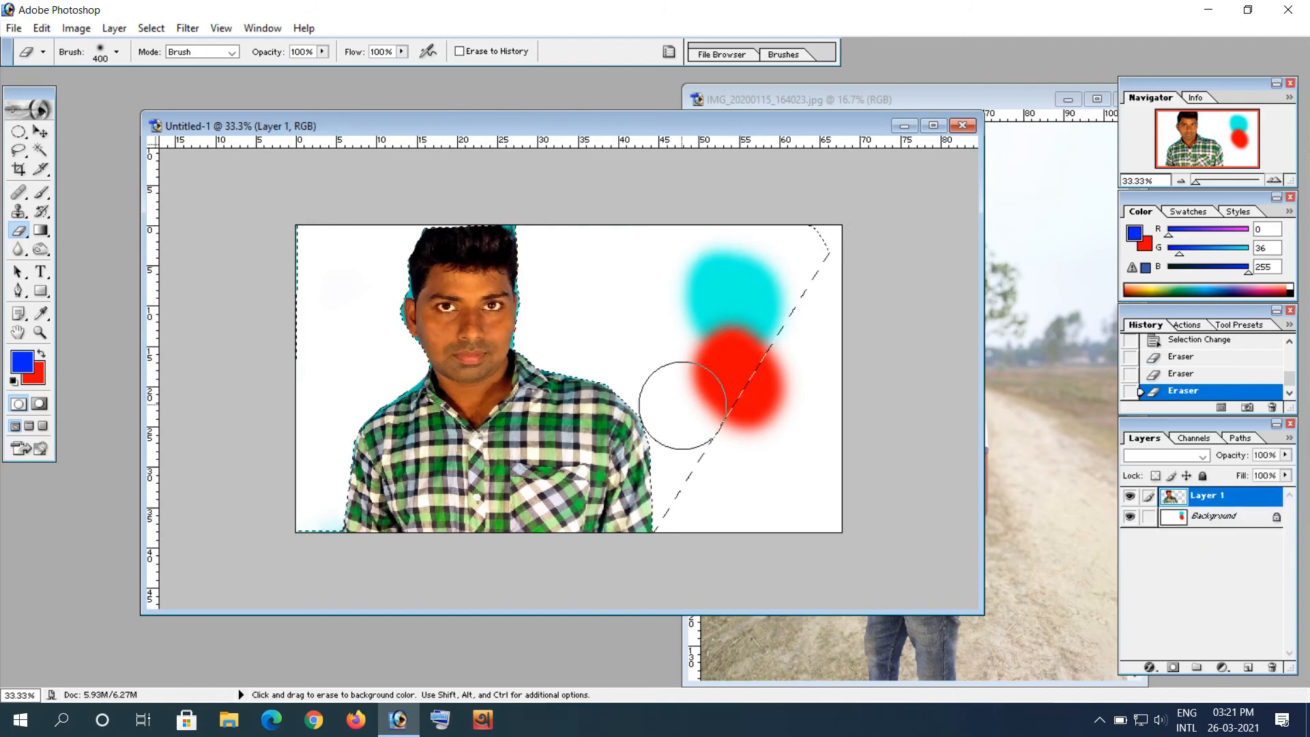
left_click(1229, 520)
mouse_move(725, 278)
left_mouse_down()
mouse_move(699, 385)
mouse_move(794, 274)
mouse_move(806, 288)
mouse_move(751, 348)
mouse_move(783, 313)
left_mouse_up()
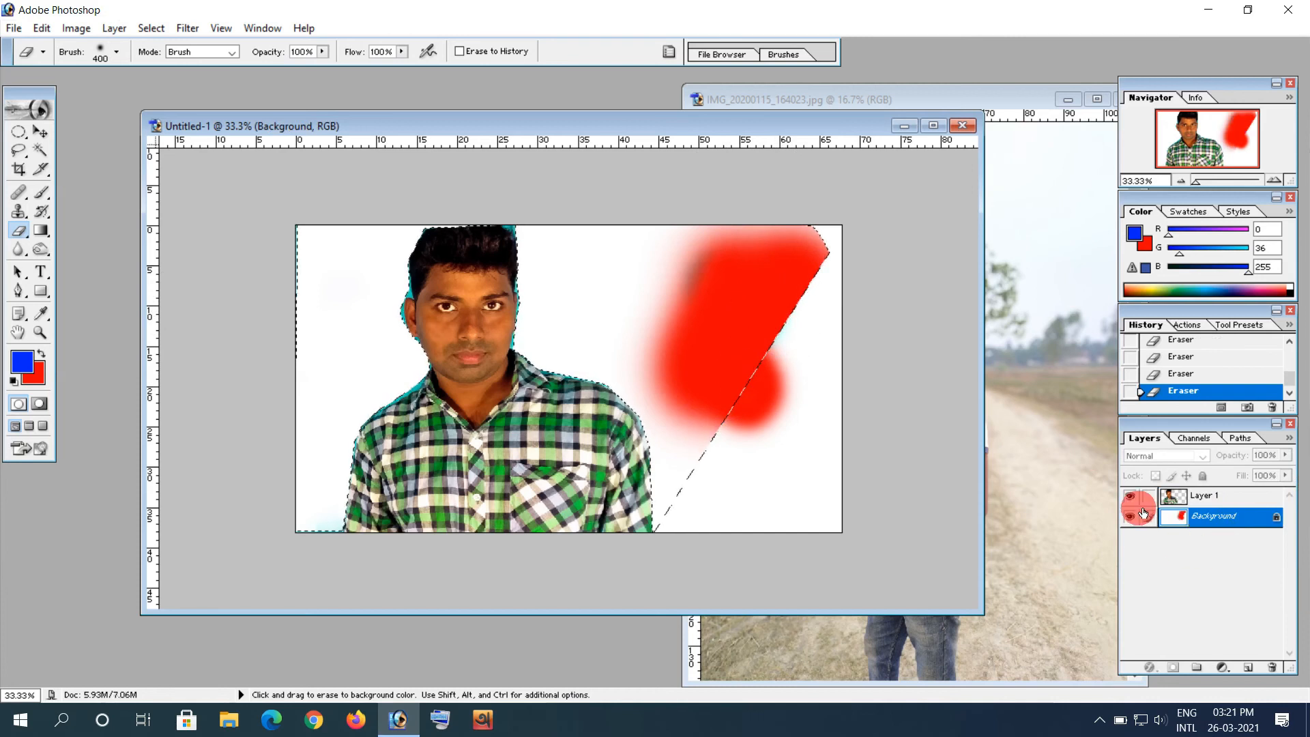
- Set the background color to muted pink A67777 and erase a patch of the Background layer between the man and the red area
left_click(28, 384)
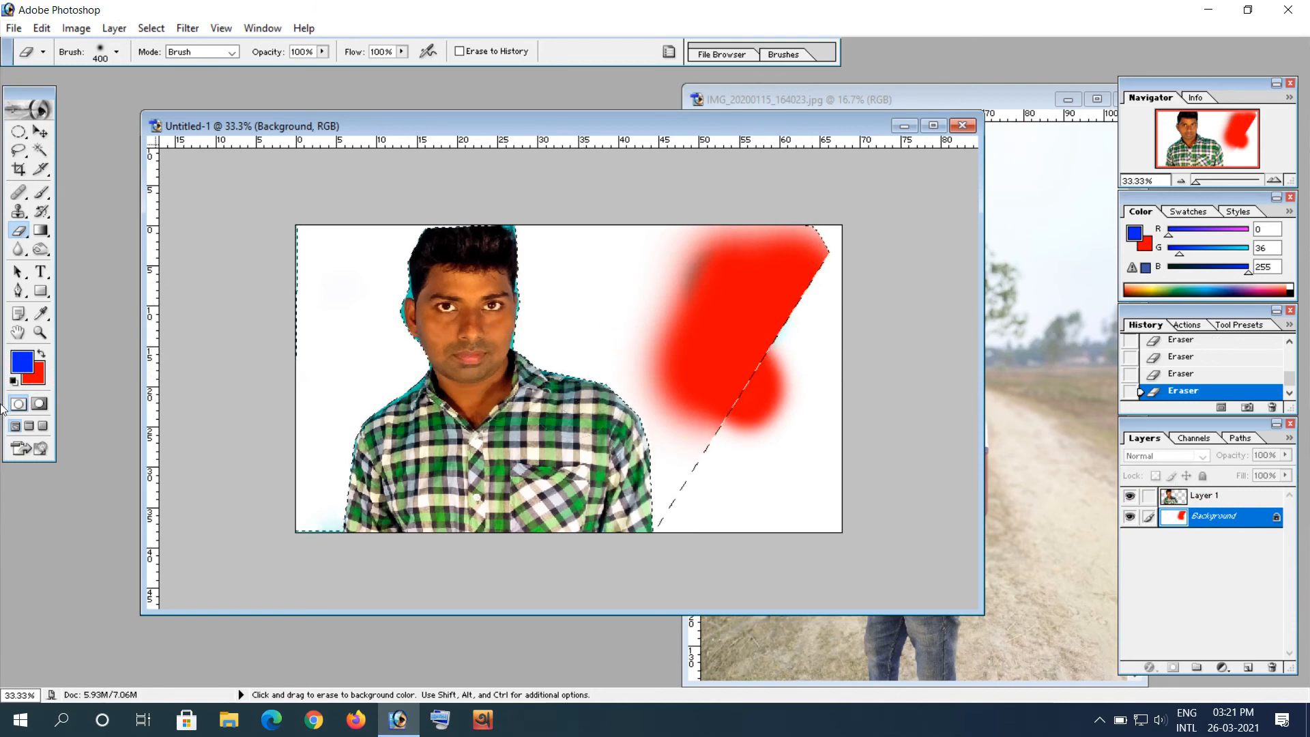
left_click(34, 373)
left_click(290, 215)
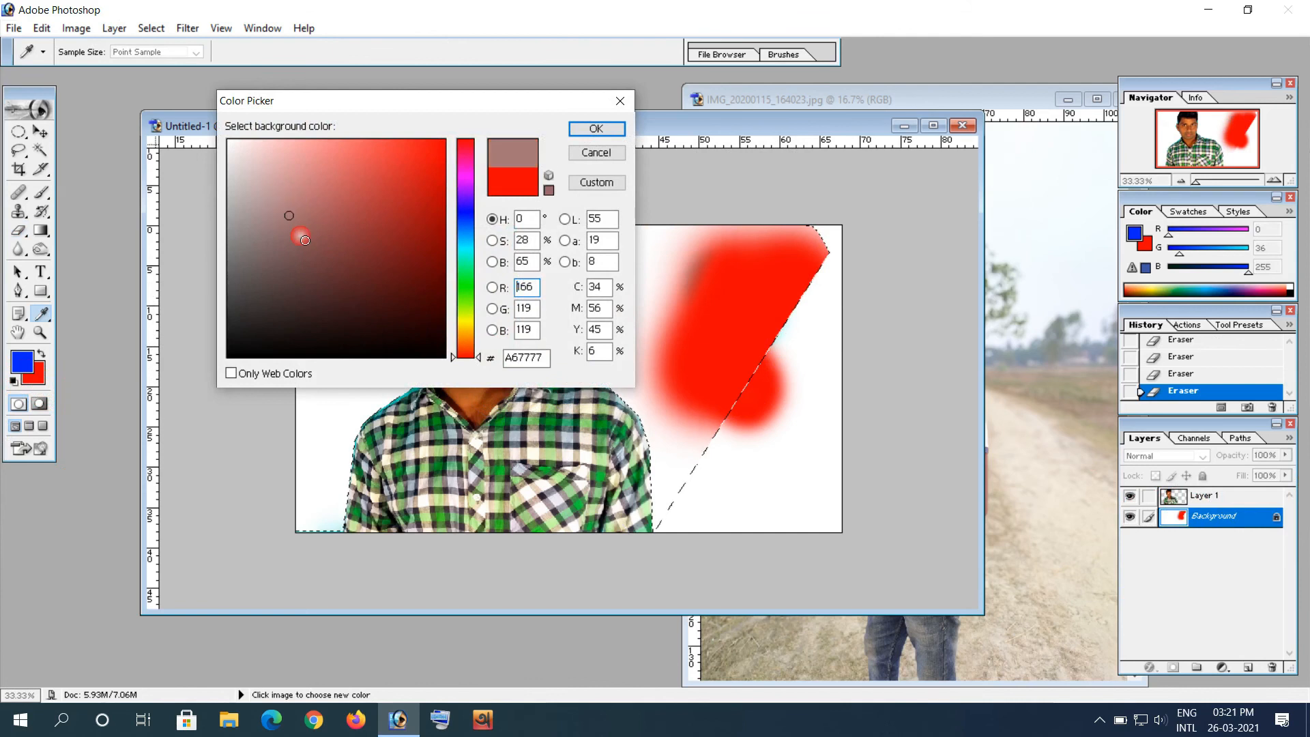
left_click(595, 129)
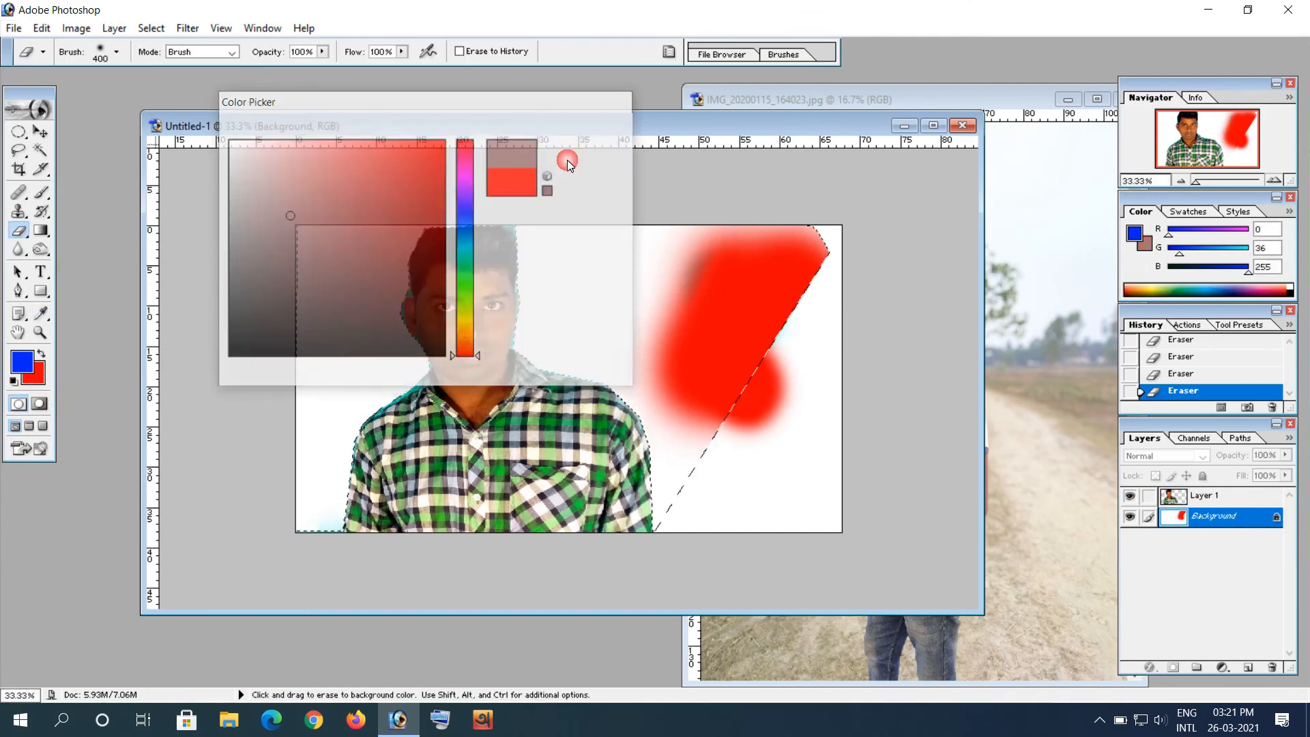
mouse_move(620, 301)
left_mouse_down()
mouse_move(679, 301)
mouse_move(673, 335)
mouse_move(683, 304)
left_mouse_up()
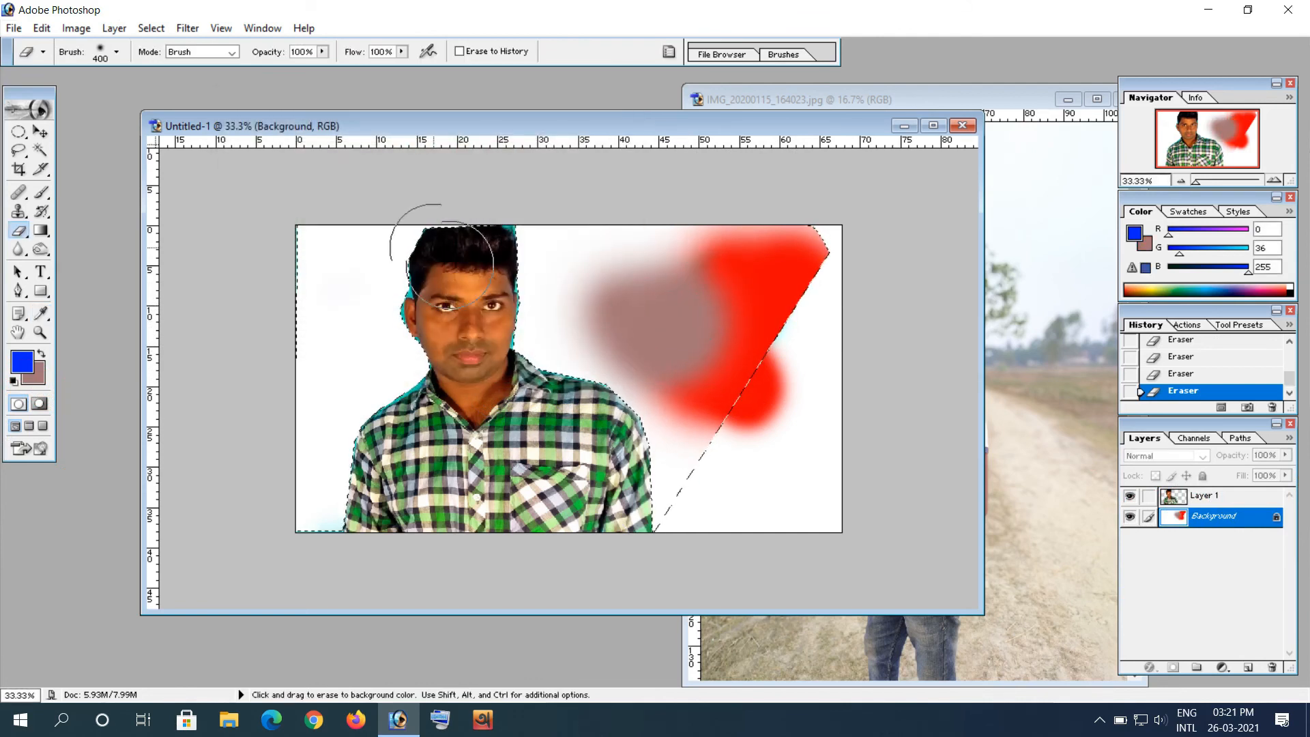
- Sample dark green (R 21, G 78, B 47) from the man's shirt as the foreground color with the Eyedropper
left_click(43, 310)
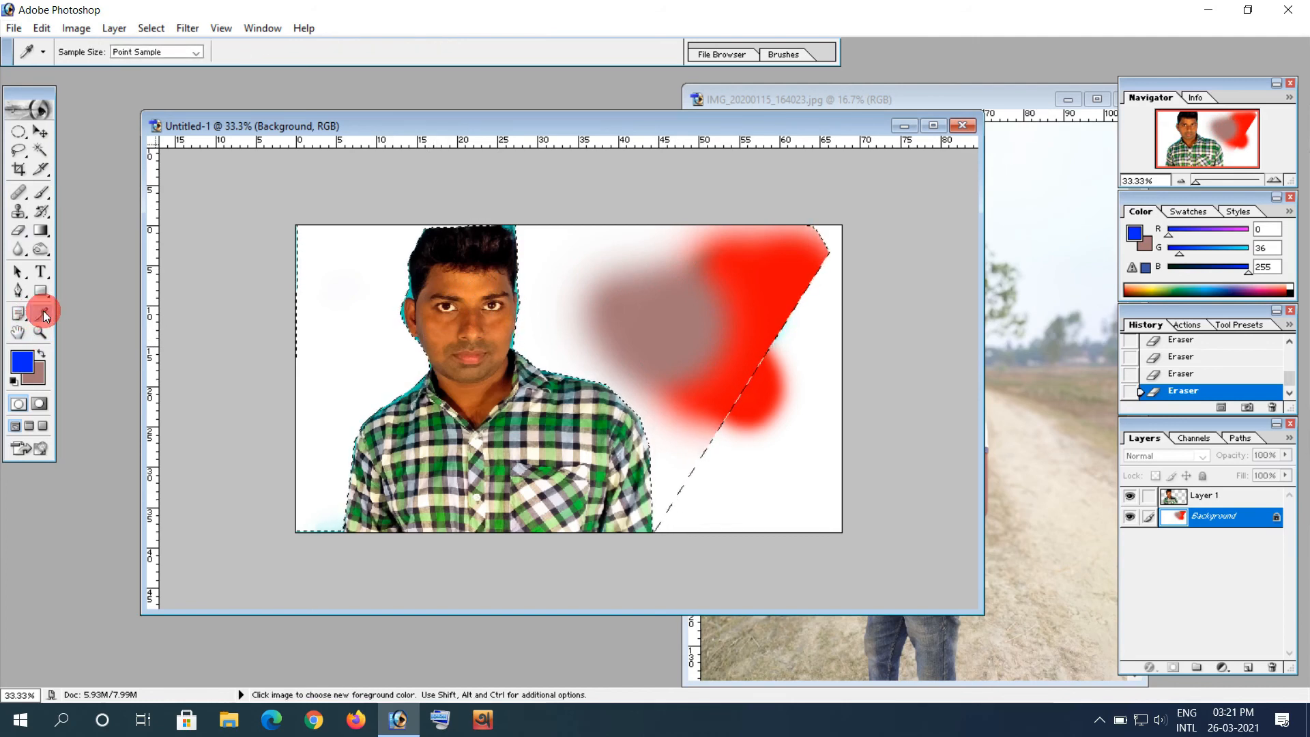
left_click(585, 435)
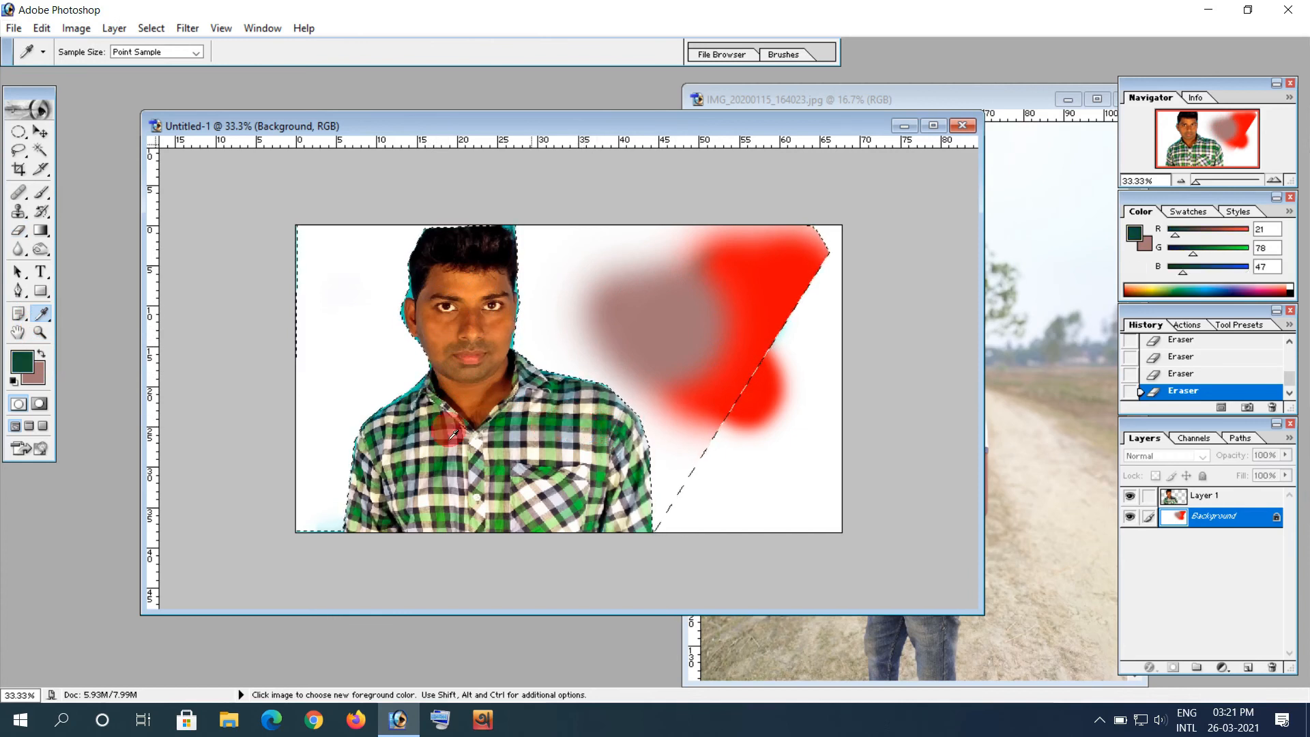
left_click(20, 237)
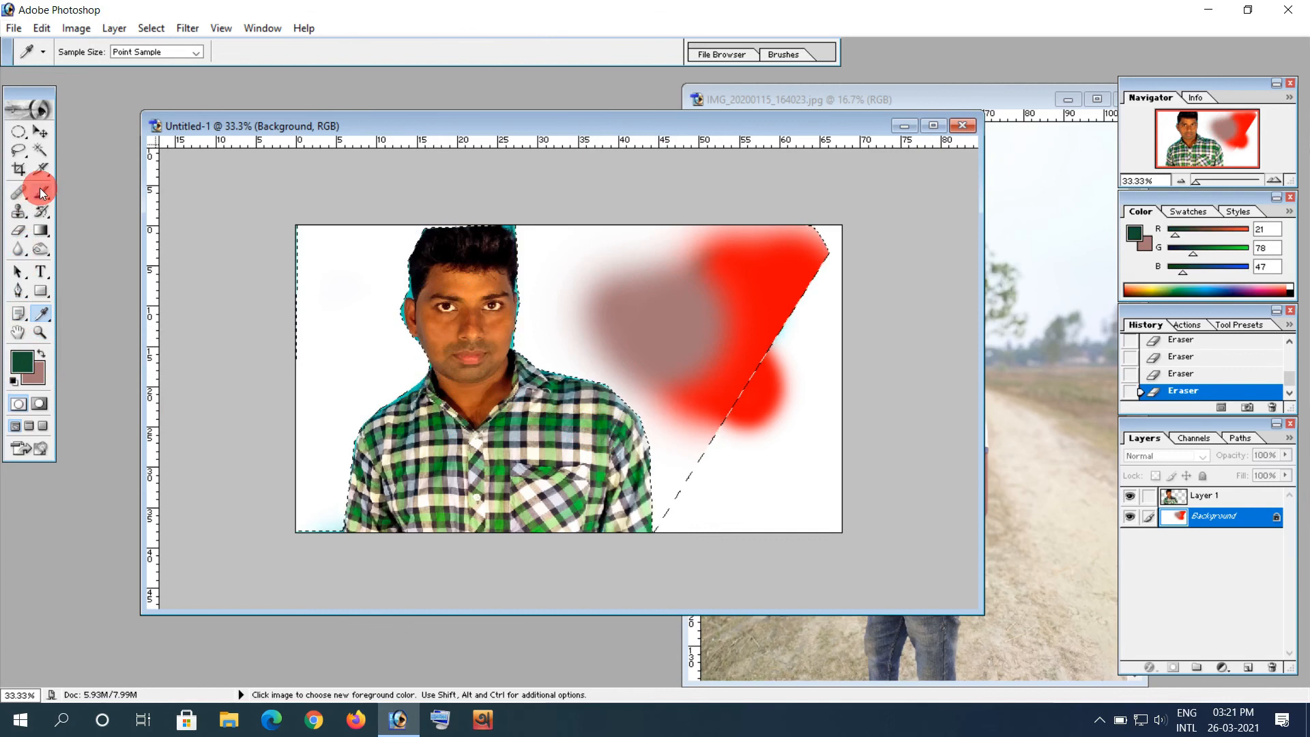
left_click(22, 362)
left_click(602, 129)
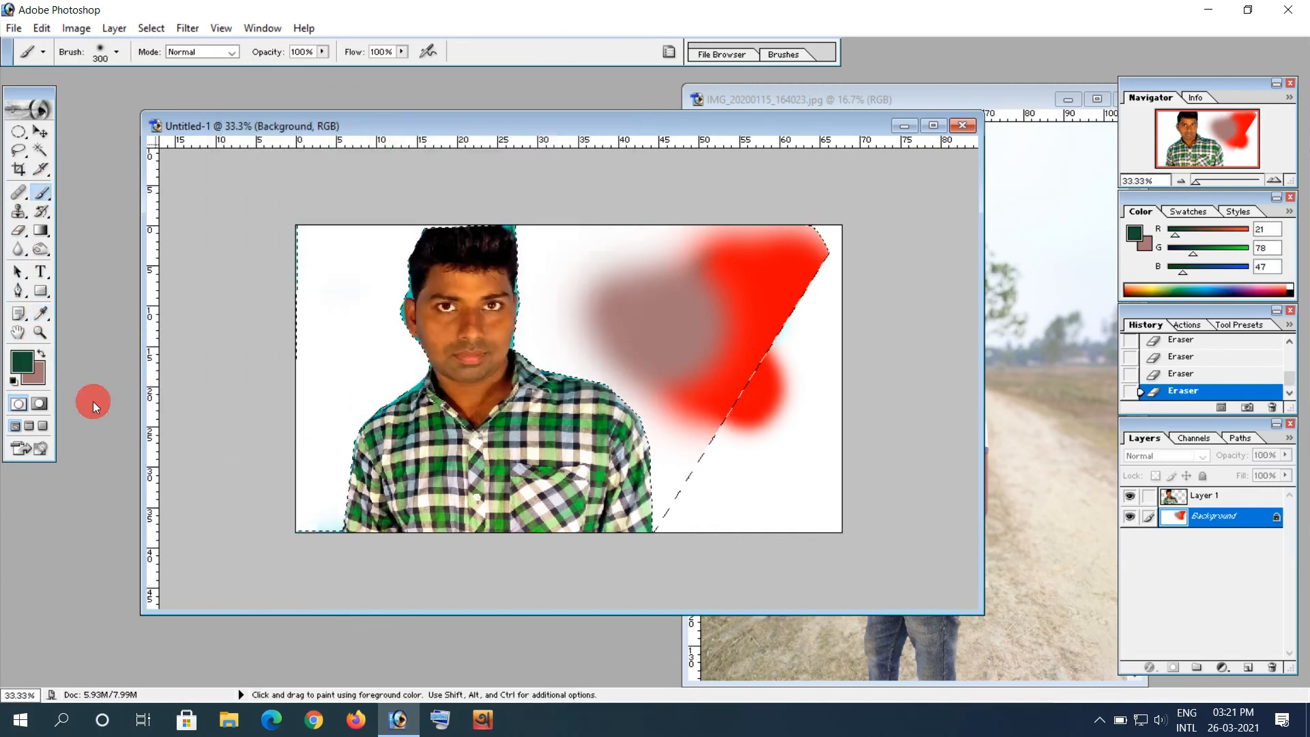
left_click(41, 314)
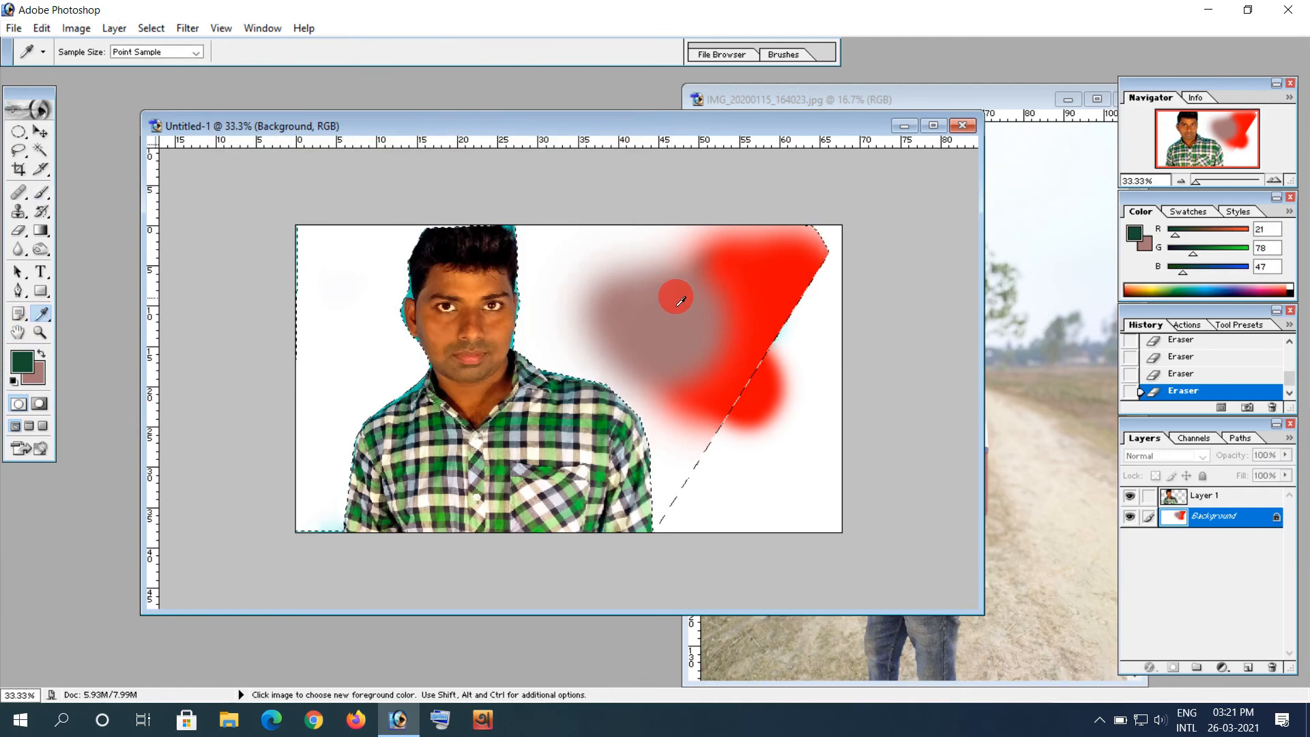
- Paint the selected area around the man dark green on the Background layer with a 300 px brush, and deselect
left_click(41, 192)
left_click(311, 320)
mouse_move(310, 273)
left_mouse_down()
mouse_move(401, 270)
mouse_move(197, 369)
mouse_move(554, 478)
mouse_move(540, 568)
mouse_move(304, 520)
mouse_move(415, 346)
mouse_move(554, 308)
mouse_move(940, 303)
mouse_move(671, 262)
mouse_move(807, 402)
mouse_move(722, 401)
mouse_move(509, 318)
mouse_move(662, 476)
mouse_move(541, 503)
left_mouse_up()
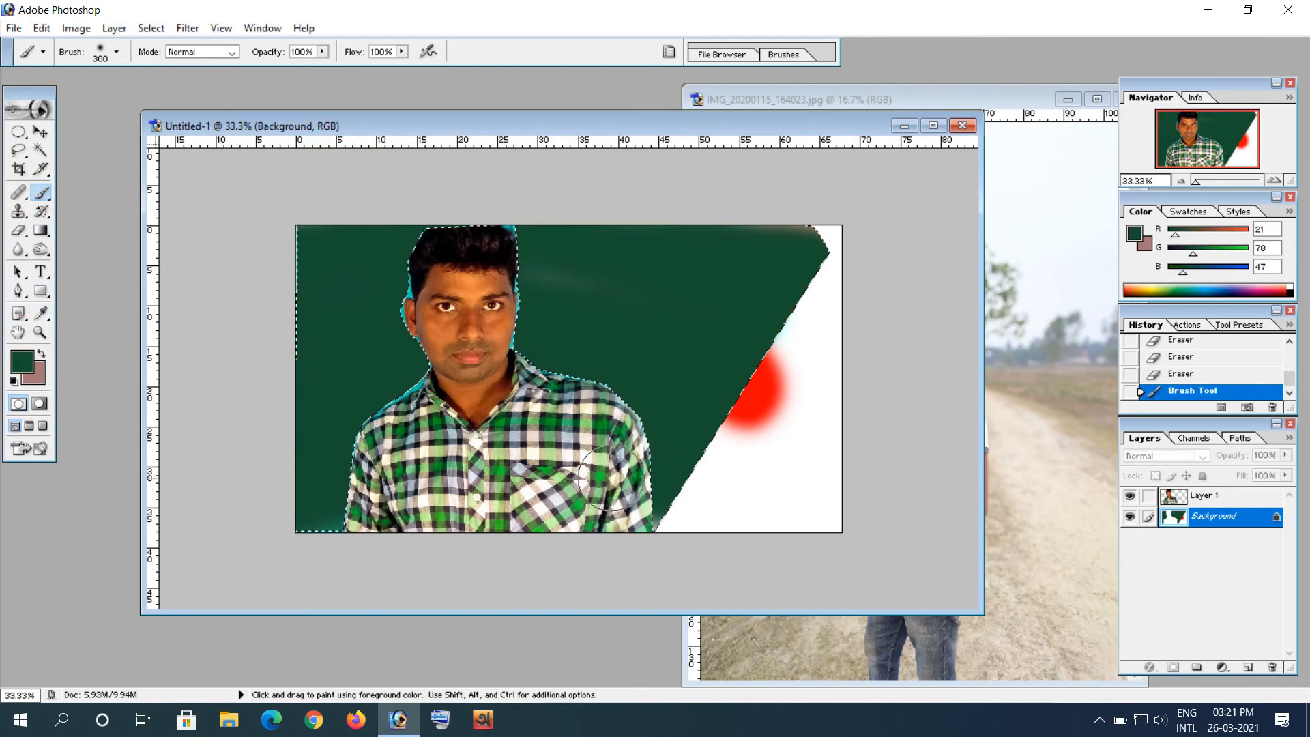
left_click_drag(647, 499, 656, 561)
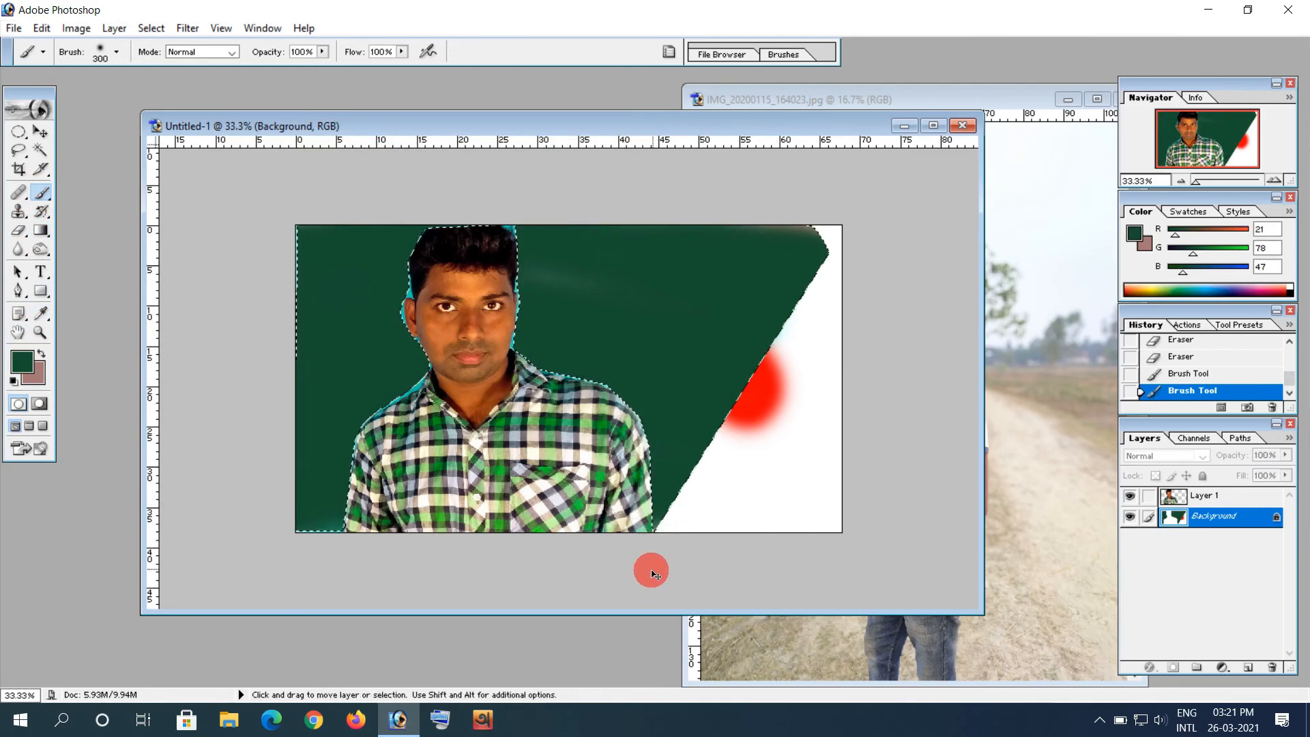
key("ctrl+d")
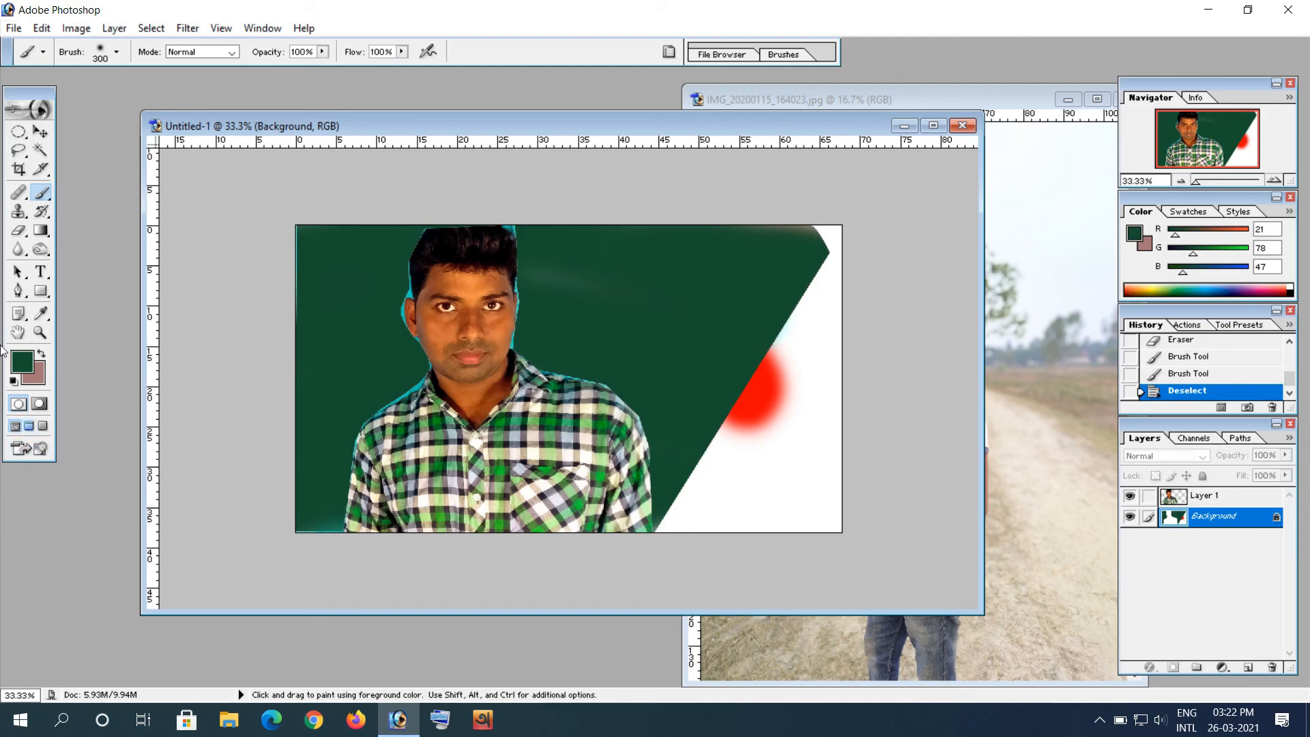
- Apply the Burn tool to the white area of the Background layer below the red spot, using Midtones at 50% exposure
left_click(43, 252)
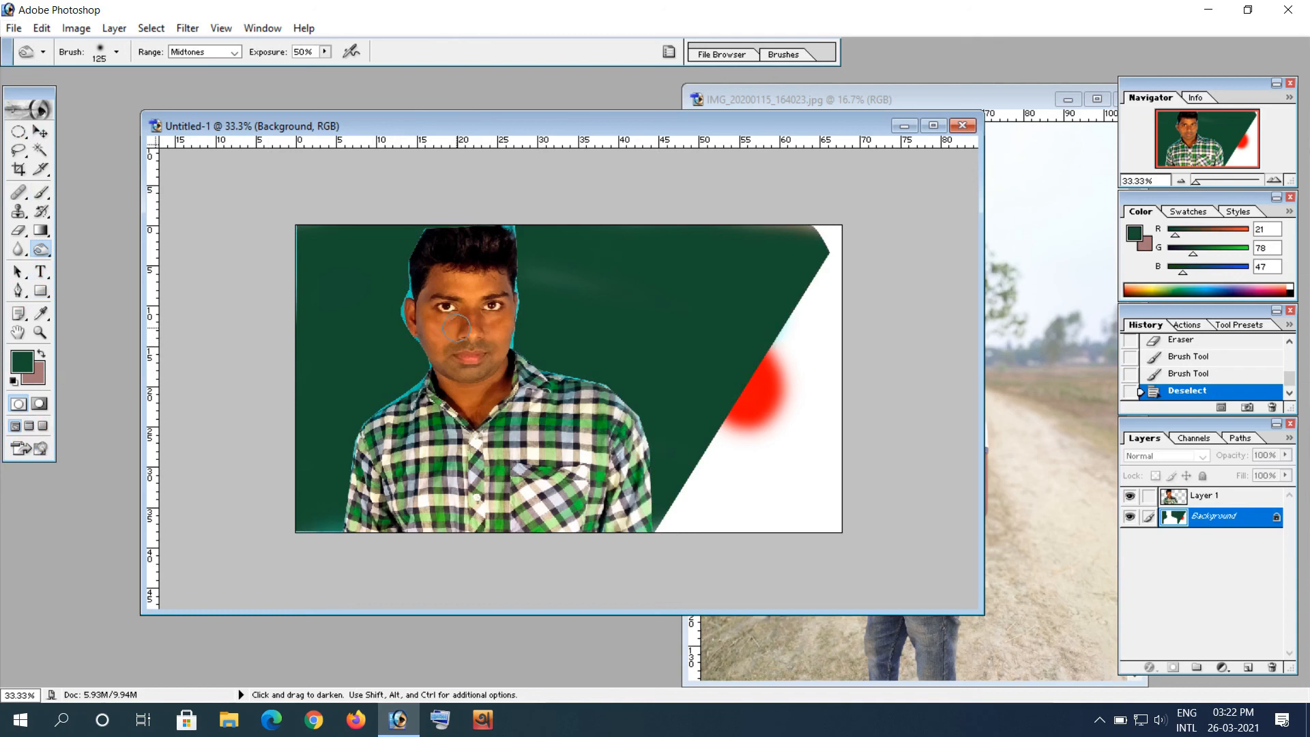
left_click_drag(797, 447, 769, 453)
mouse_move(731, 498)
left_mouse_down()
mouse_move(767, 454)
mouse_move(749, 468)
left_mouse_up()
left_click(749, 469)
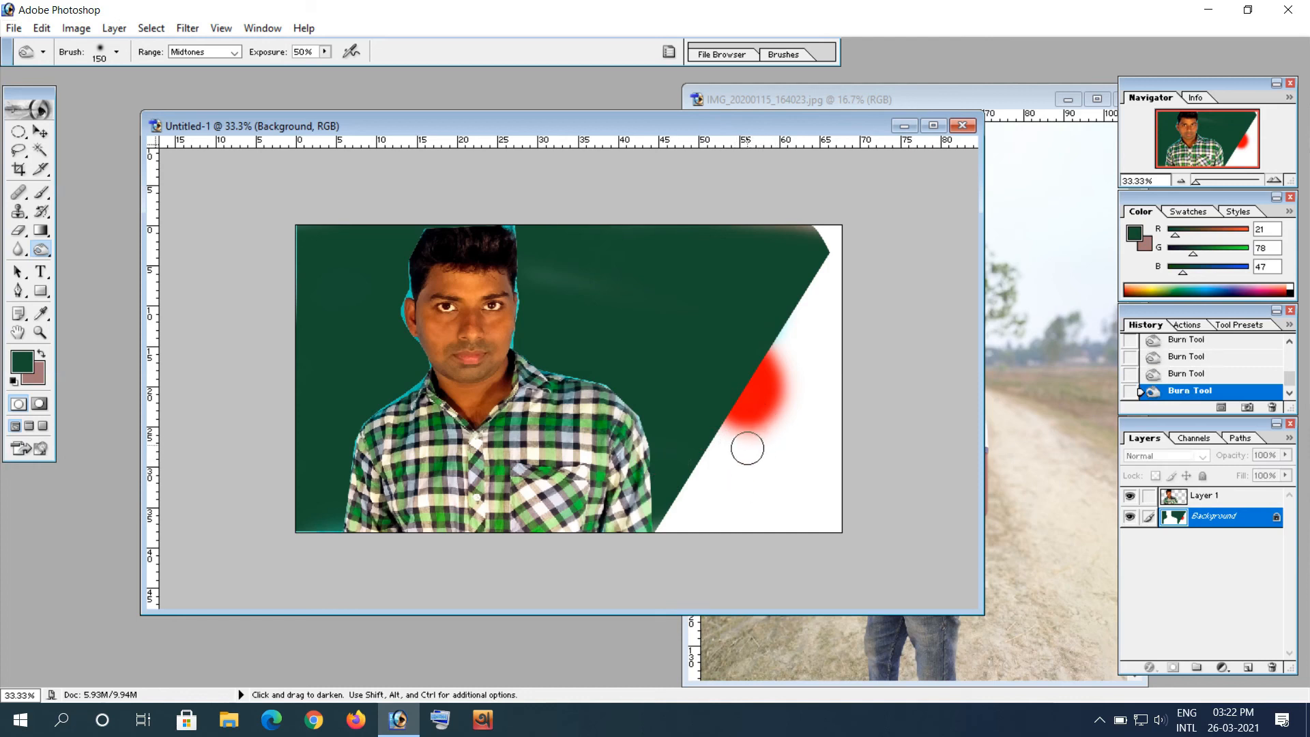
- Burn the man's face on Layer 1, undo the last stroke, and burn the hair with a 150 px brush
left_click(1208, 501)
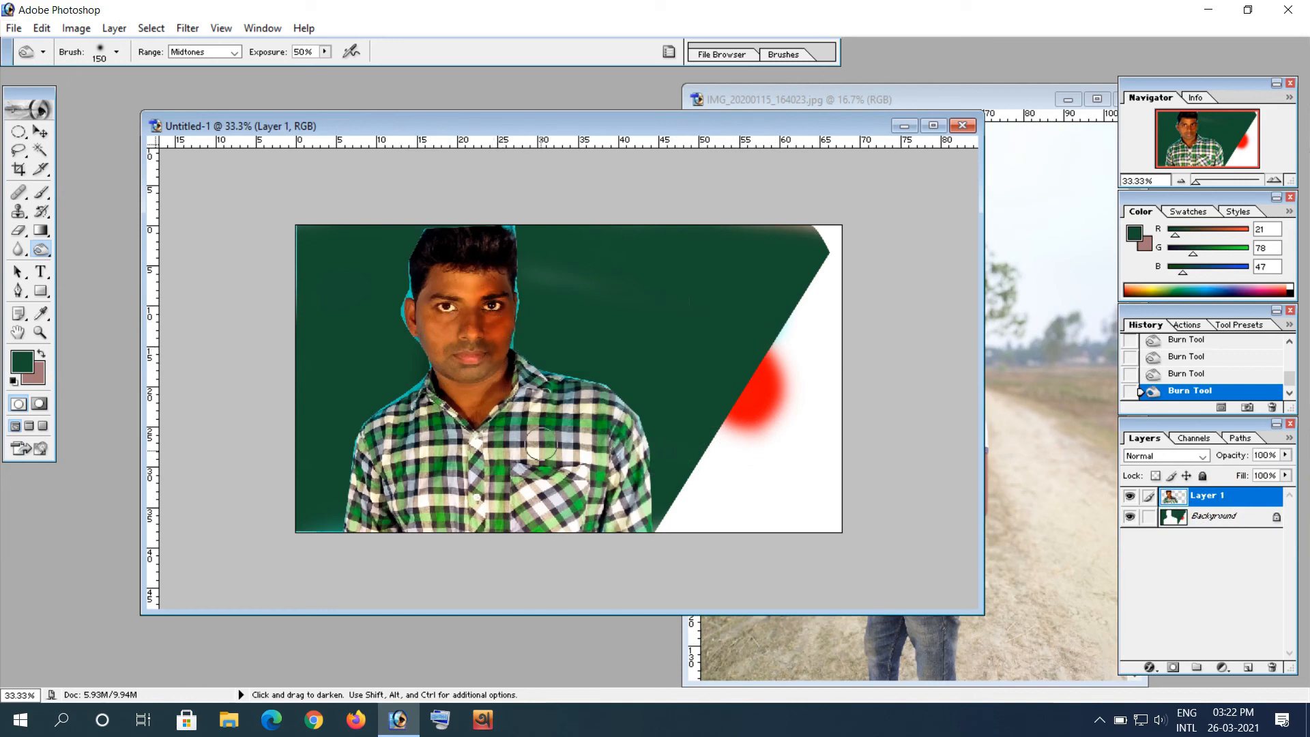
key("ctrl+z")
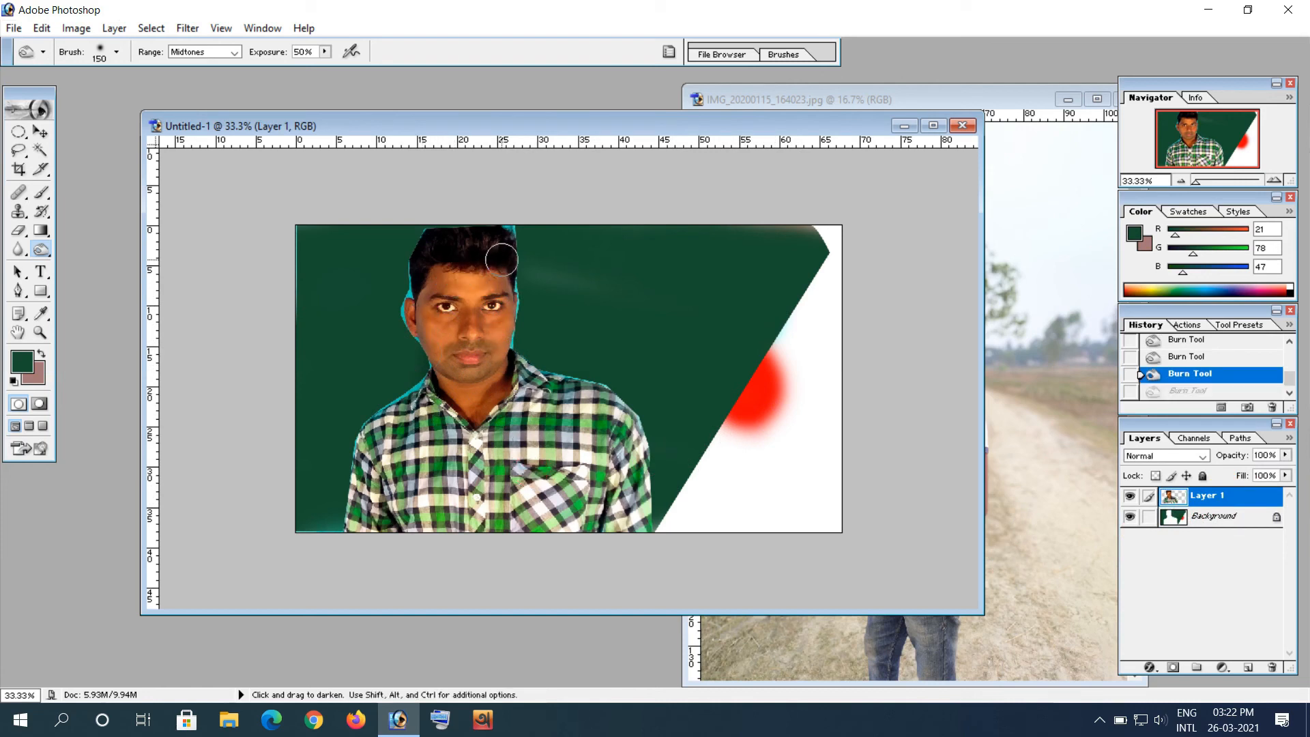
left_click_drag(438, 247, 503, 239)
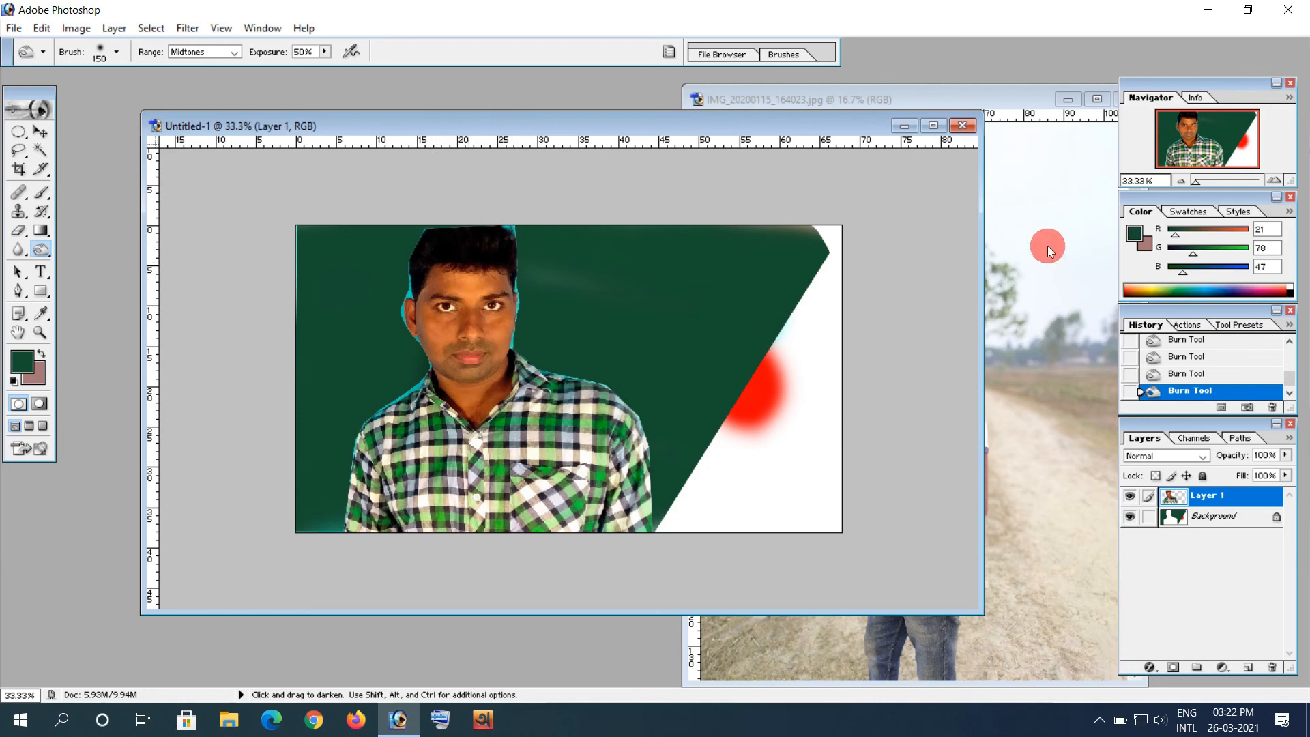
- Darken the man's eyebrows on Layer 1 with the Burn tool at a 30 px brush size
left_click(1276, 181)
left_click(1276, 181)
left_click(1276, 181)
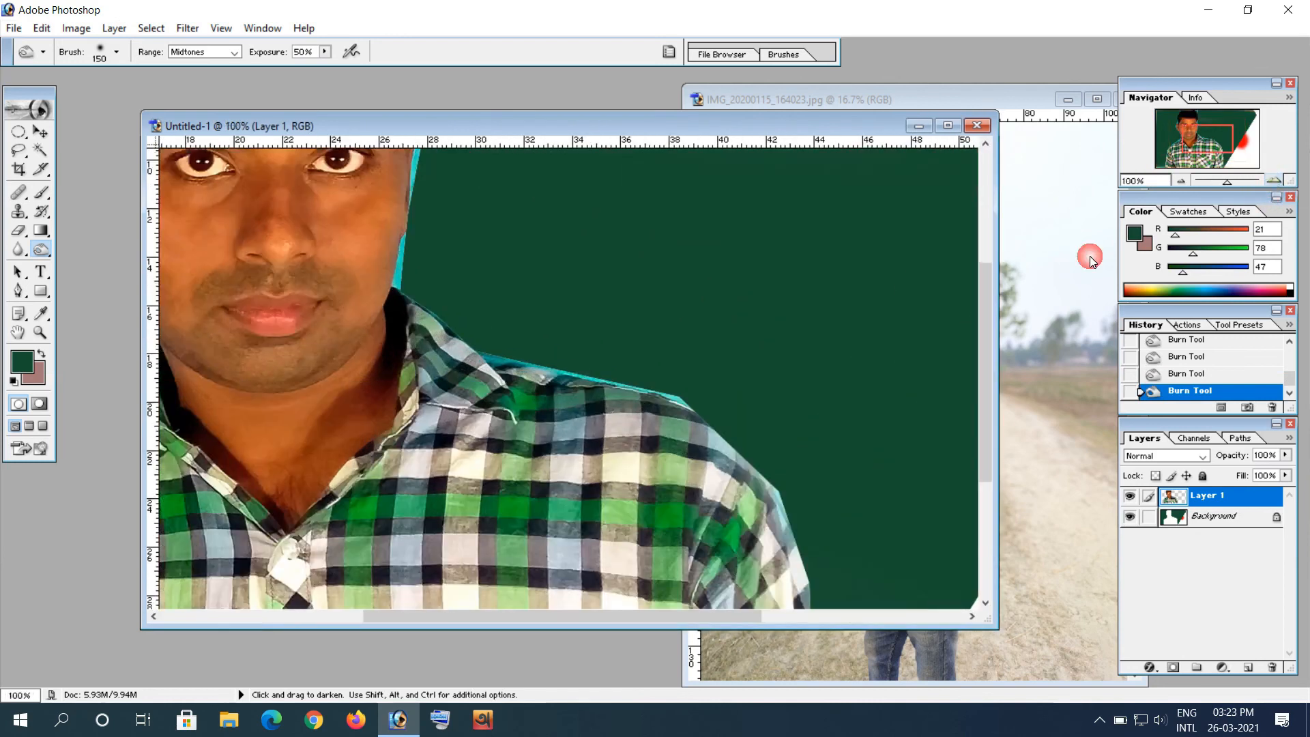
left_click_drag(370, 286, 500, 439)
key("bracketleft")
key("bracketleft")
key("bracketleft")
key("bracketleft")
key("bracketleft")
key("bracketleft")
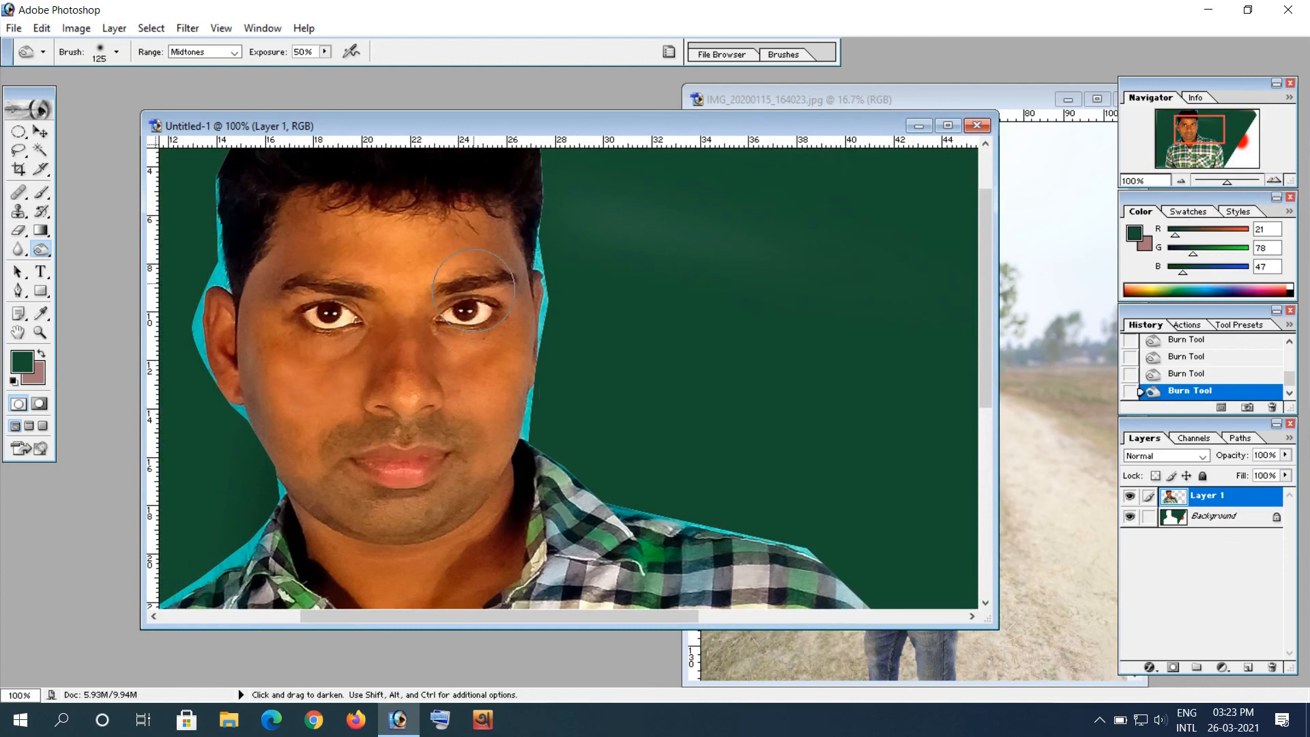
key("bracketleft")
key("bracketleft")
key("bracketleft")
left_click_drag(451, 286, 512, 282)
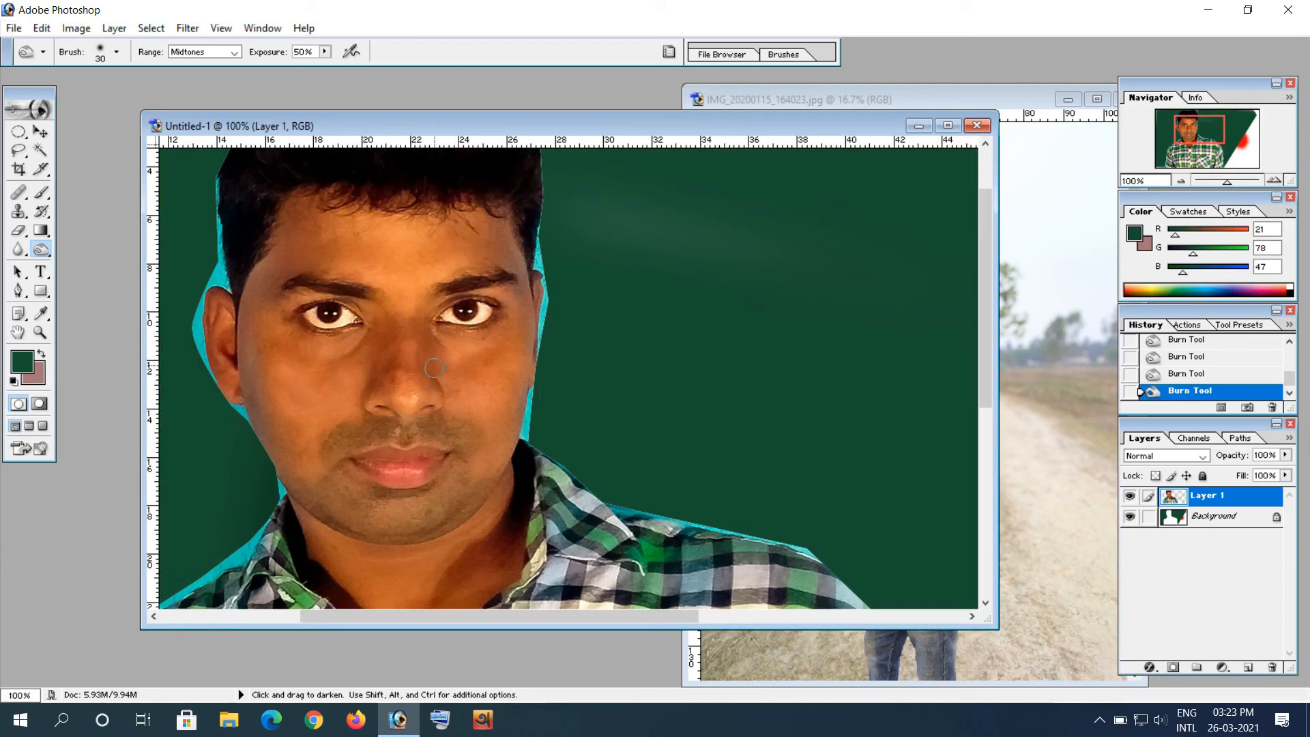
- Darken the lines around the man's eyes on Layer 1 with the Burn tool at a 9 px brush size
key("bracketleft")
key("bracketleft")
left_click_drag(482, 323, 438, 318)
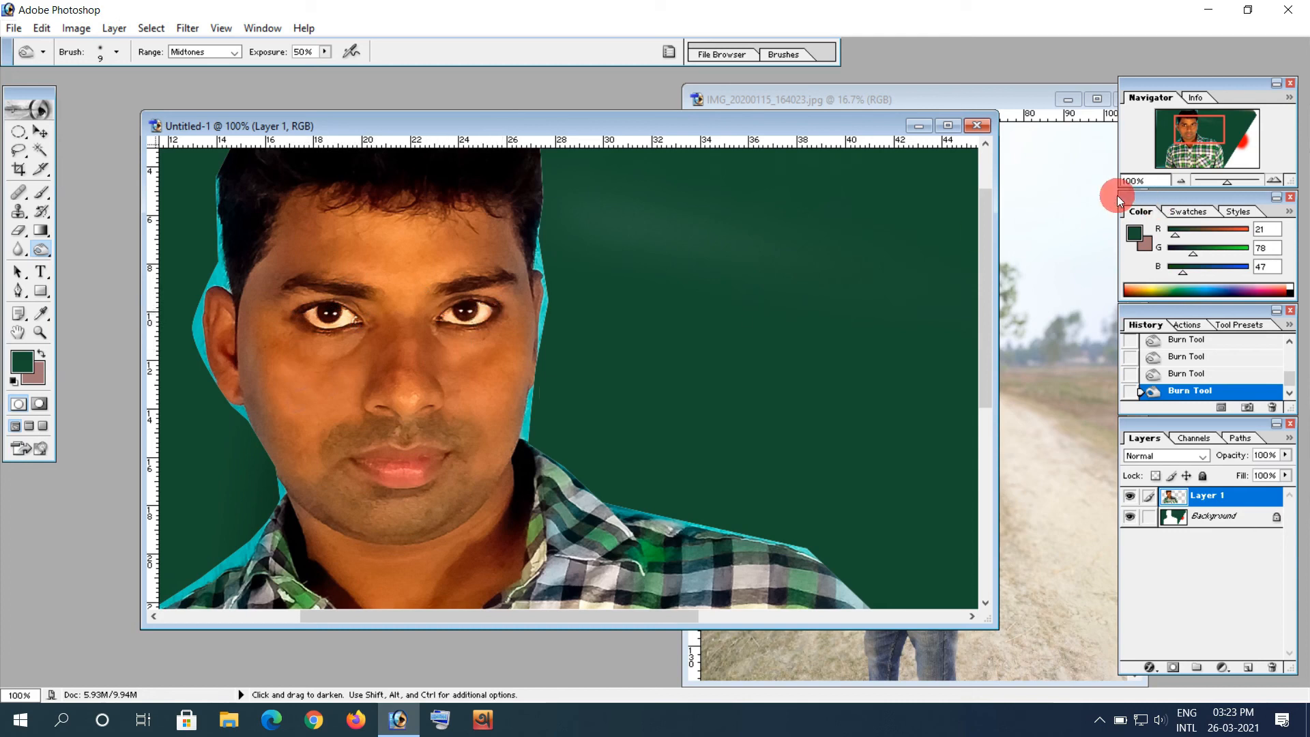
left_click(1178, 182)
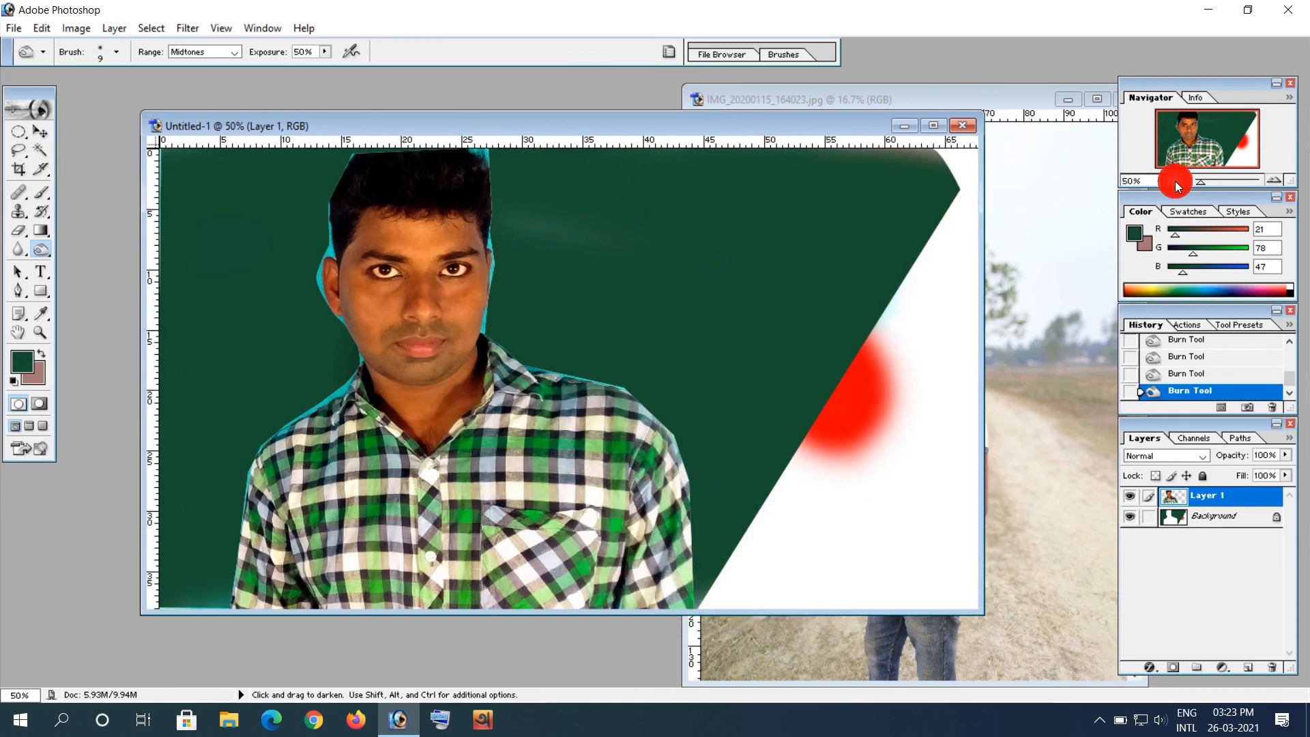